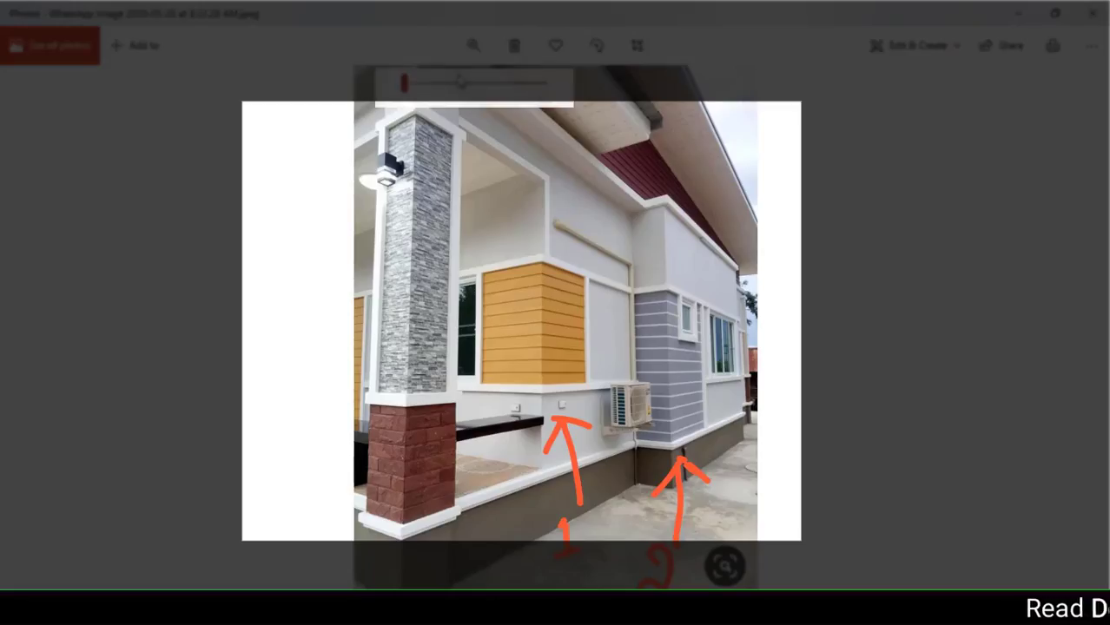
Enlarge the reference photo around the yellow corner cladding and frame it with two nested red rectangles
left_click(426, 45)
left_click_drag(408, 85, 432, 83)
left_click_drag(555, 217, 589, 251)
left_click_drag(340, 170, 657, 528)
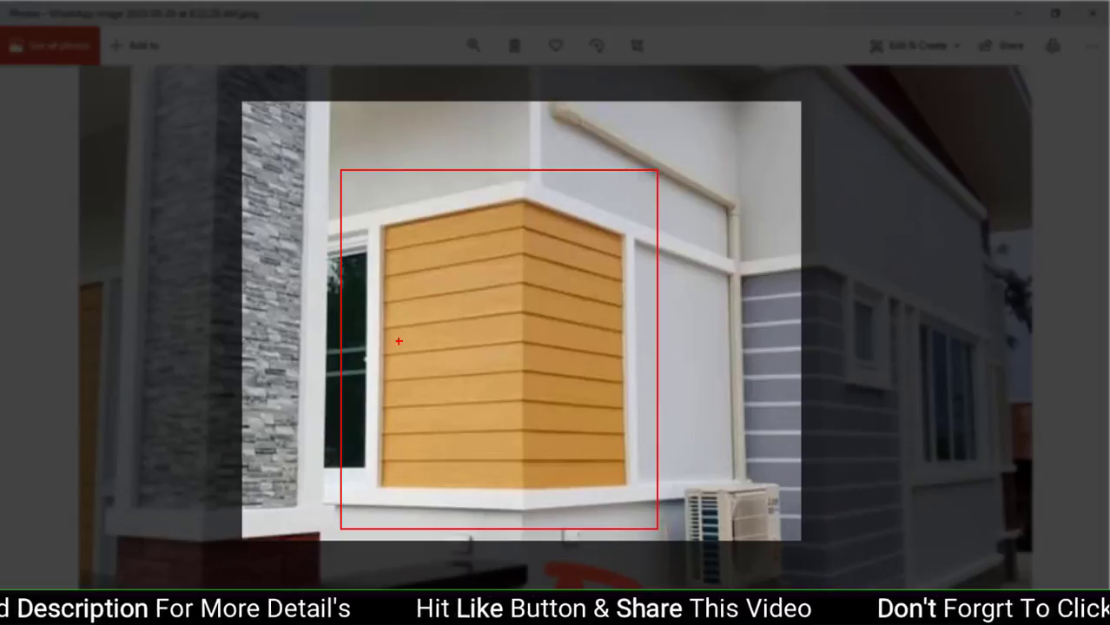
left_click_drag(328, 156, 667, 539)
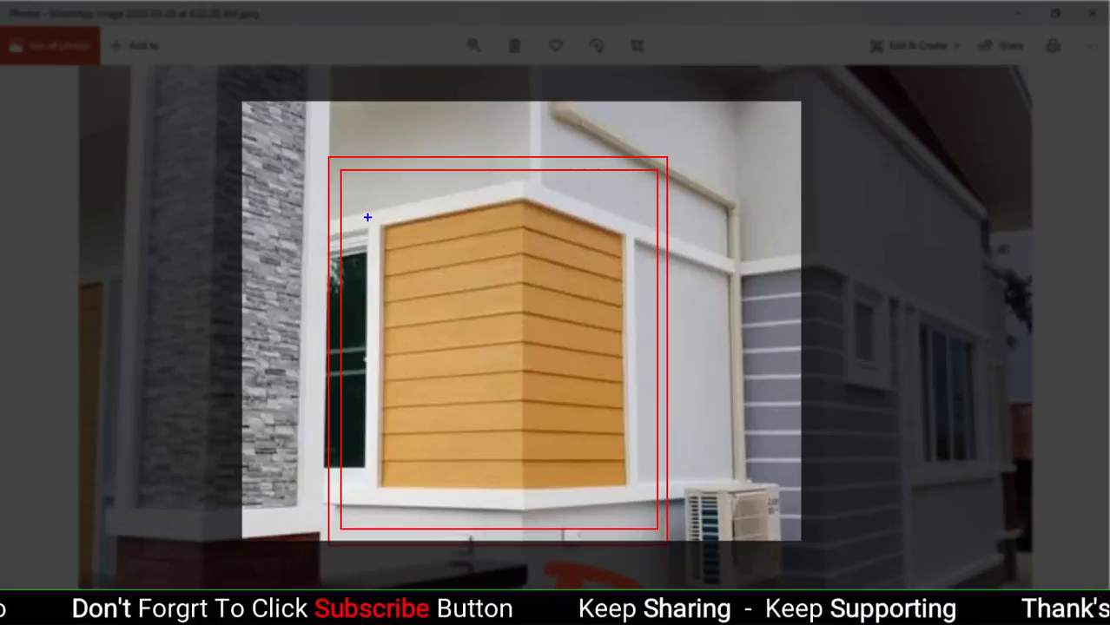
Outline the yellow cladding freehand in blue, marking its horizontal grooves and the vertical edge where the two faces meet
left_click_drag(368, 217, 465, 201)
mouse_move(576, 206)
left_mouse_down()
mouse_move(619, 221)
mouse_move(628, 429)
left_mouse_up()
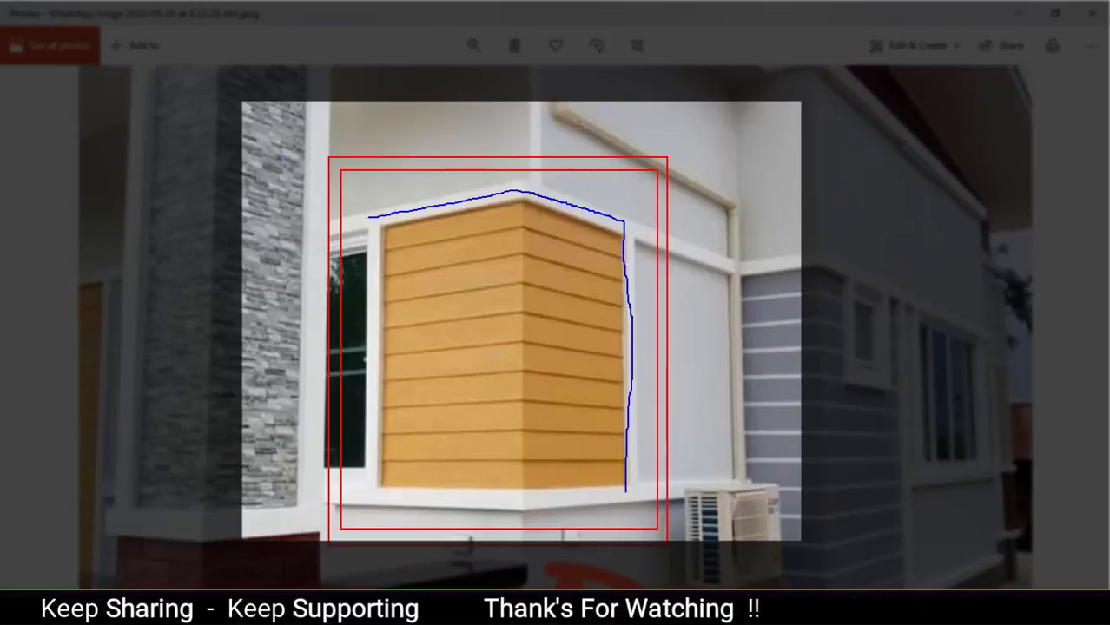
mouse_move(626, 491)
left_mouse_down()
mouse_move(406, 495)
mouse_move(368, 418)
mouse_move(379, 234)
mouse_move(485, 223)
left_mouse_up()
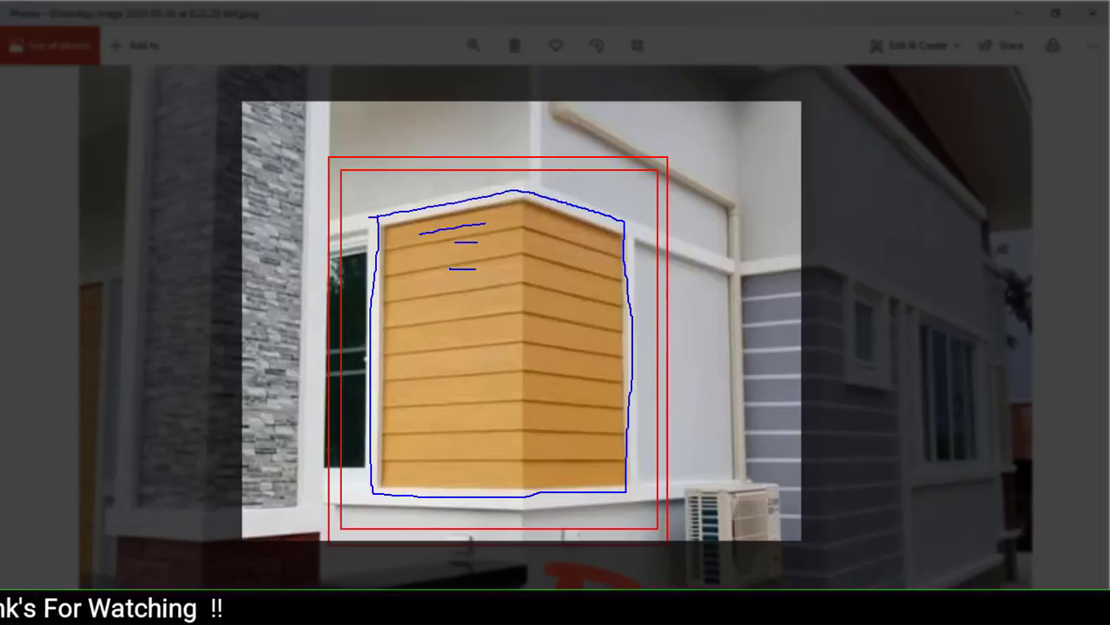
left_click_drag(443, 304, 466, 301)
mouse_move(460, 329)
left_mouse_down()
mouse_move(474, 329)
mouse_move(483, 359)
left_mouse_up()
left_click_drag(464, 396, 479, 399)
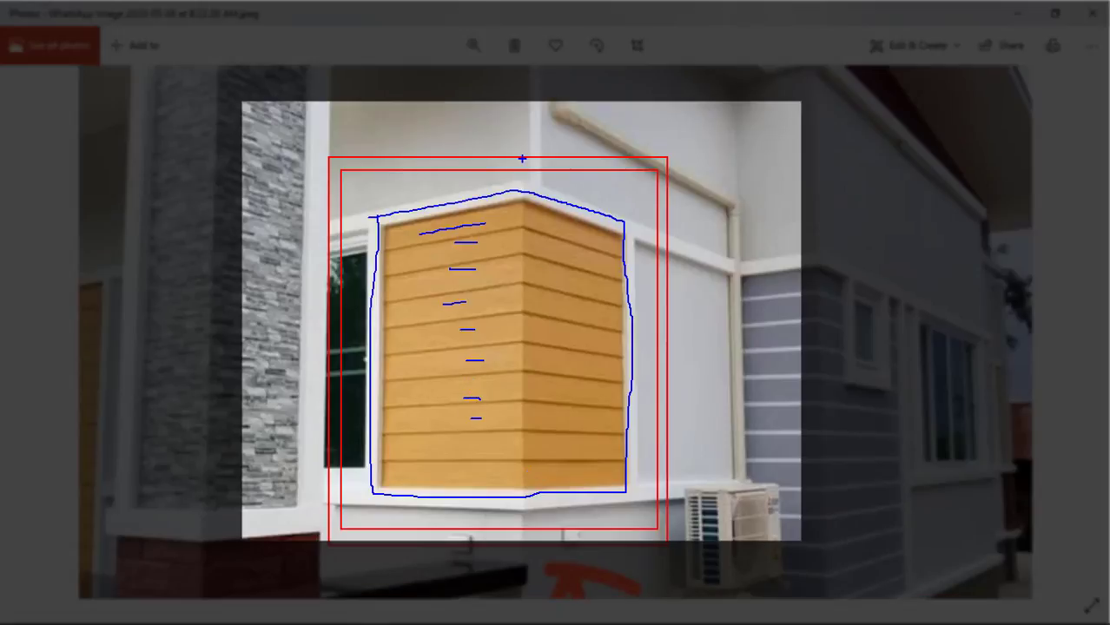
left_click_drag(522, 159, 522, 495)
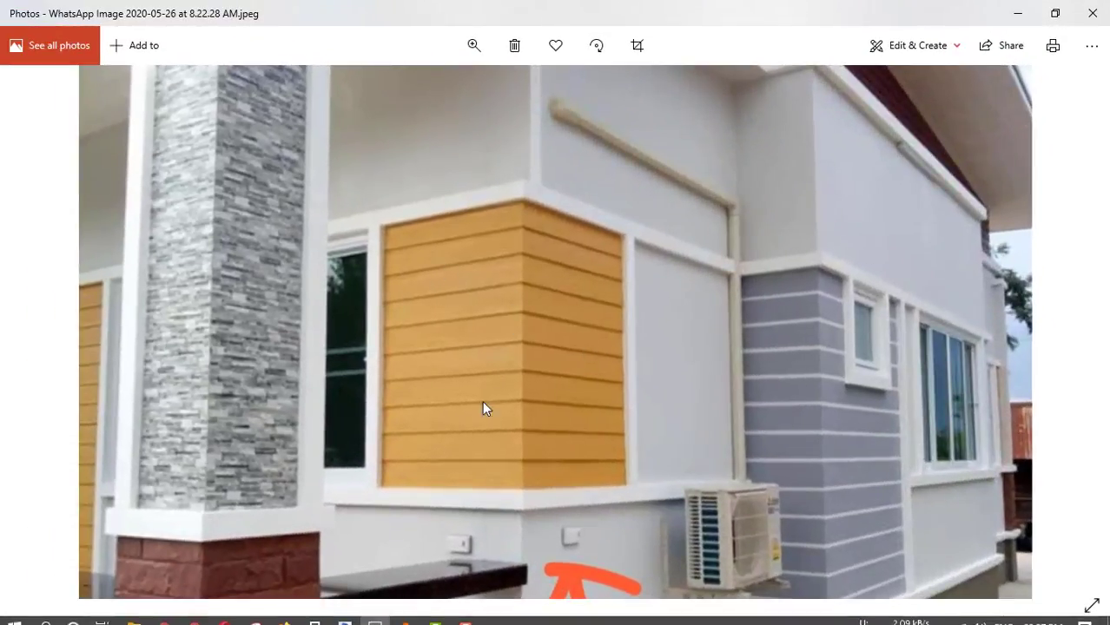
Switch to Revit and examine the upper-floor exterior wall corner beside the terrace in the 3D view
left_click(344, 614)
scroll(574, 354, "down", 3)
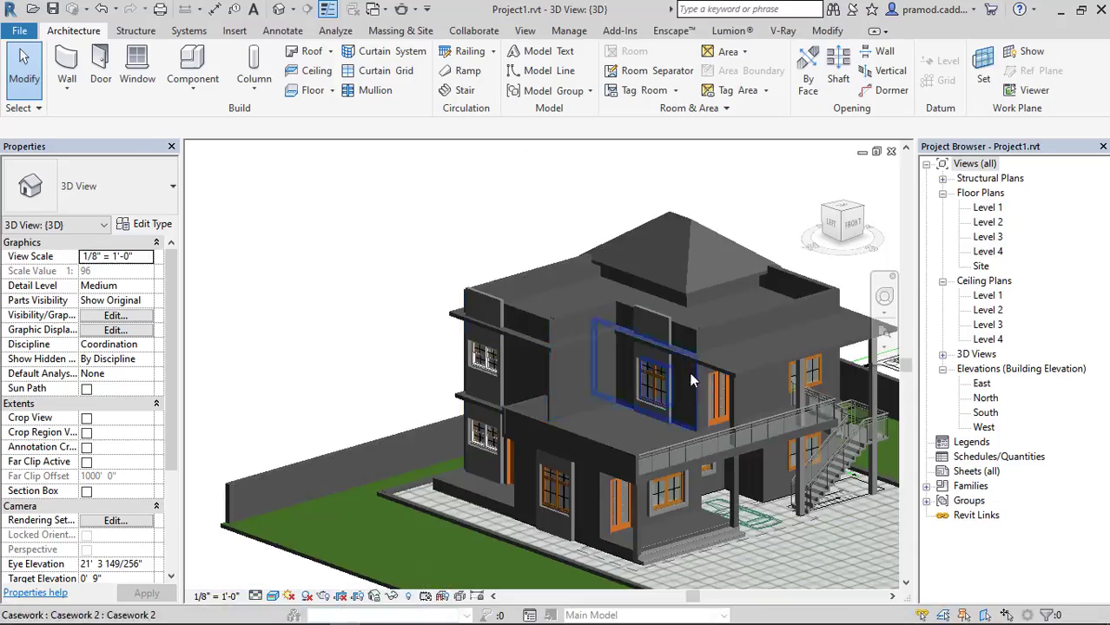
mouse_move(577, 413)
middle_mouse_down("shift")
mouse_move(627, 395)
mouse_move(608, 406)
mouse_move(688, 416)
mouse_move(587, 409)
middle_mouse_up("shift")
scroll(587, 409, "up", 6)
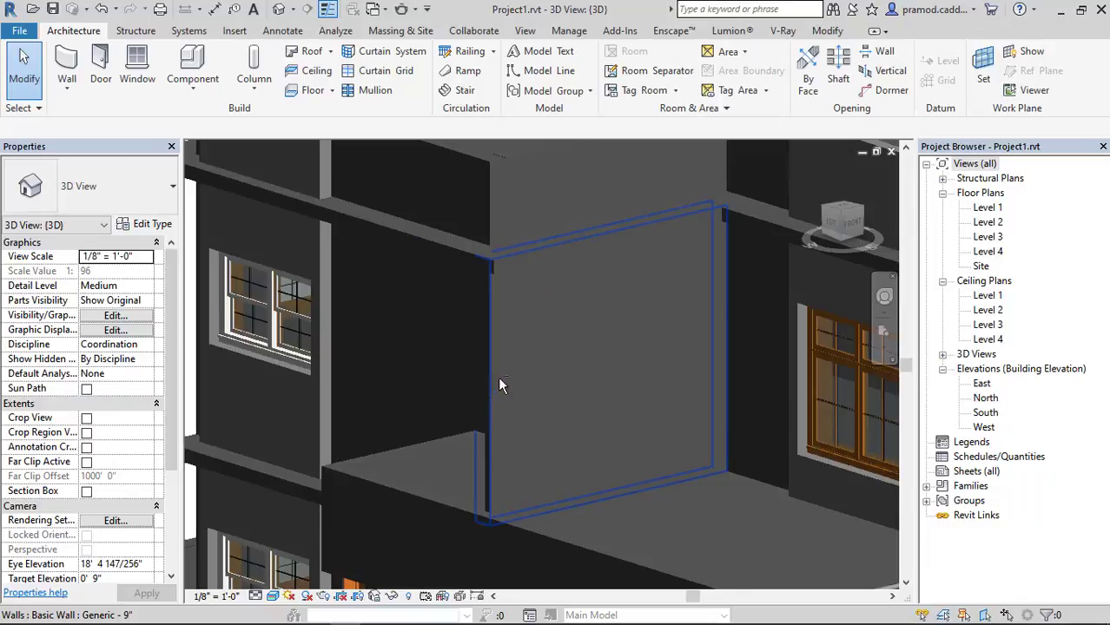
middle_click_drag(499, 384, 684, 408, "shift")
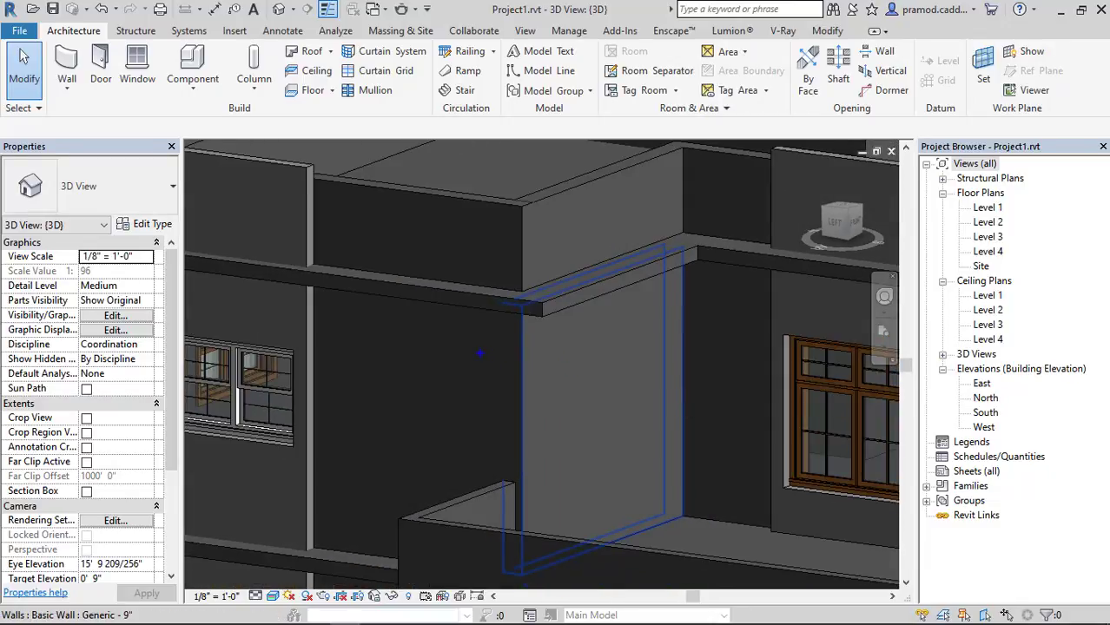
left_click_drag(430, 362, 509, 371)
mouse_move(460, 460)
left_mouse_down()
mouse_move(432, 401)
mouse_move(432, 365)
left_mouse_up()
mouse_move(703, 420)
middle_mouse_down("shift")
mouse_move(686, 426)
mouse_move(715, 447)
mouse_move(662, 455)
mouse_move(614, 430)
middle_mouse_up("shift")
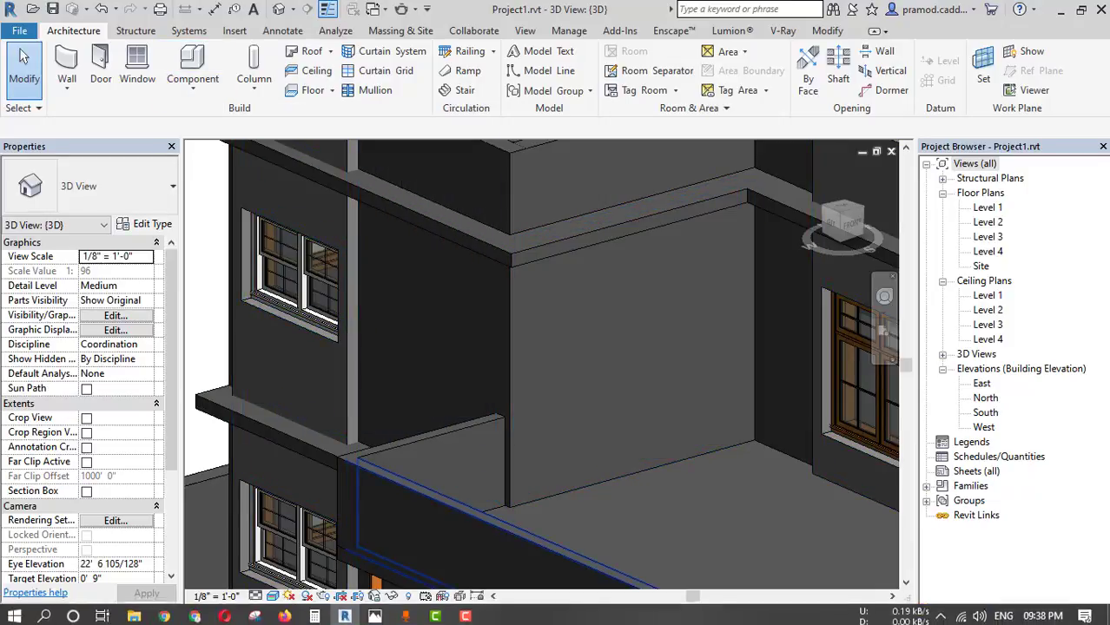
Switch back to the reference photo, outline the white band above the yellow cladding, label it "Ext" and mark the grooves below
left_click(376, 614)
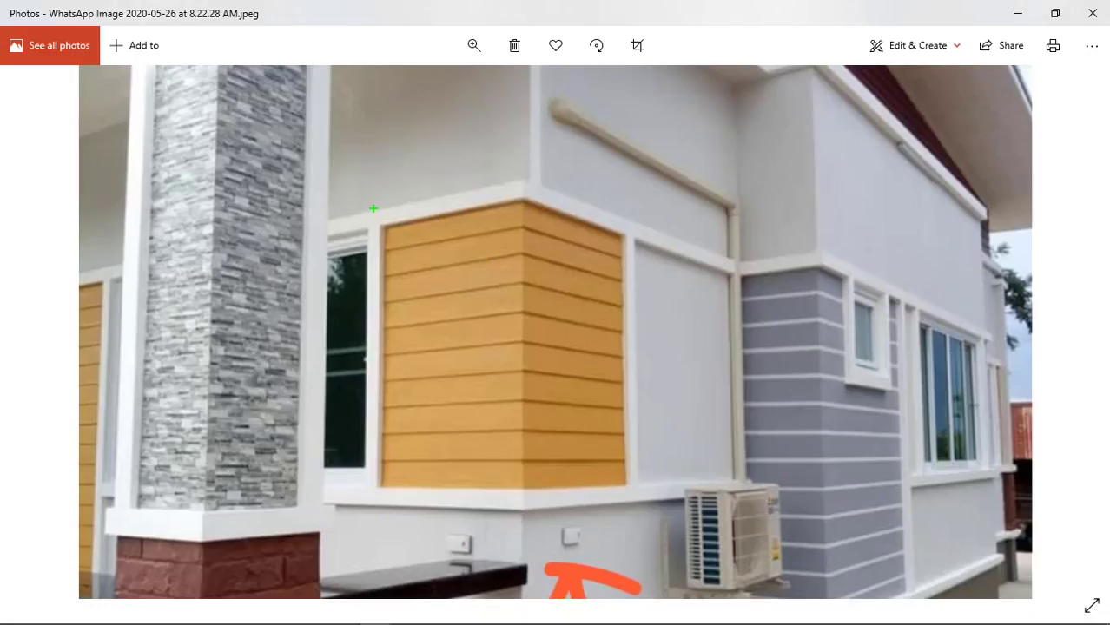
mouse_move(386, 208)
left_mouse_down()
mouse_move(501, 185)
mouse_move(630, 214)
left_mouse_up()
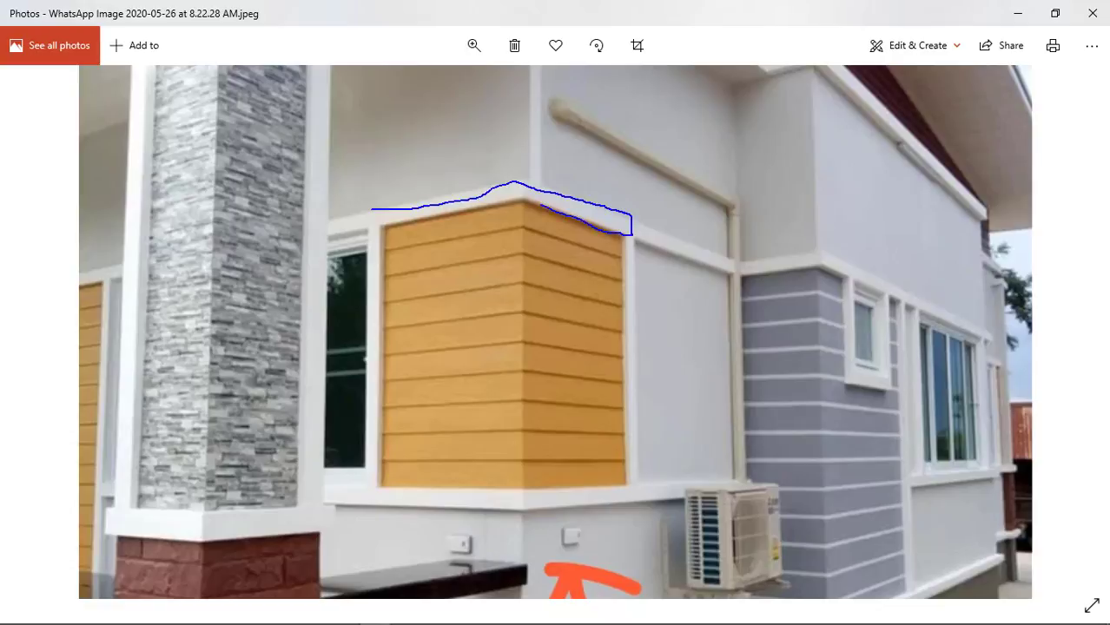
mouse_move(491, 200)
left_mouse_down()
mouse_move(380, 230)
mouse_move(422, 178)
left_mouse_up()
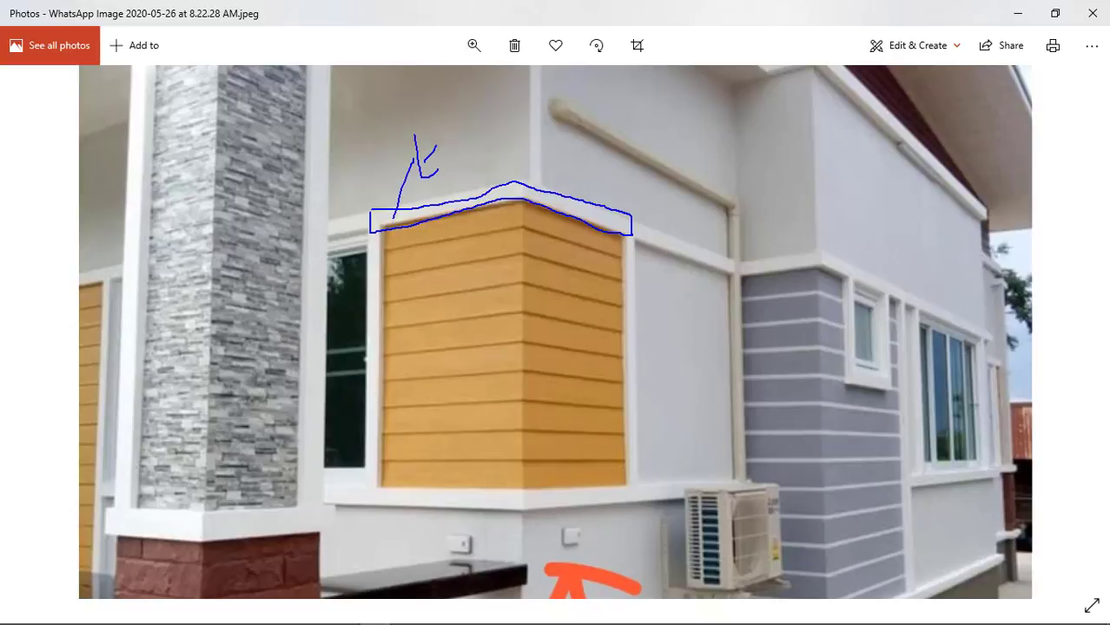
mouse_move(415, 135)
left_mouse_down()
mouse_move(448, 120)
mouse_move(458, 176)
mouse_move(484, 169)
left_mouse_up()
left_click_drag(491, 105, 505, 152)
left_click_drag(464, 231, 495, 216)
left_click_drag(473, 353, 500, 352)
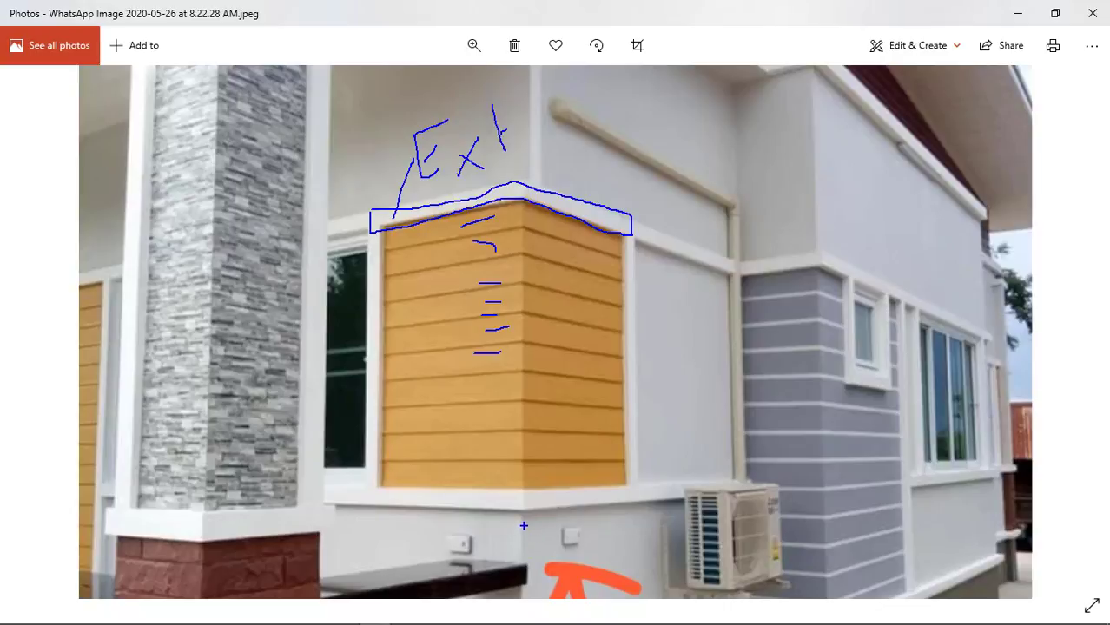
Mark the cladding's width on both sides of the corner below the yellow panels in the photo
left_click_drag(522, 549, 610, 531)
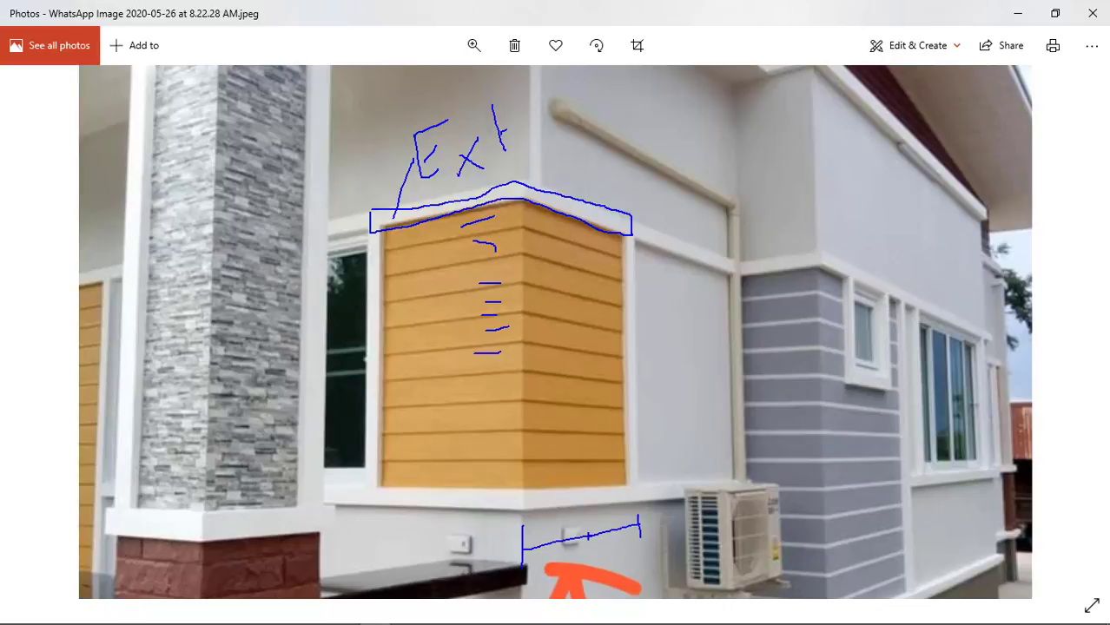
left_click_drag(613, 555, 628, 552)
left_click_drag(371, 540, 478, 546)
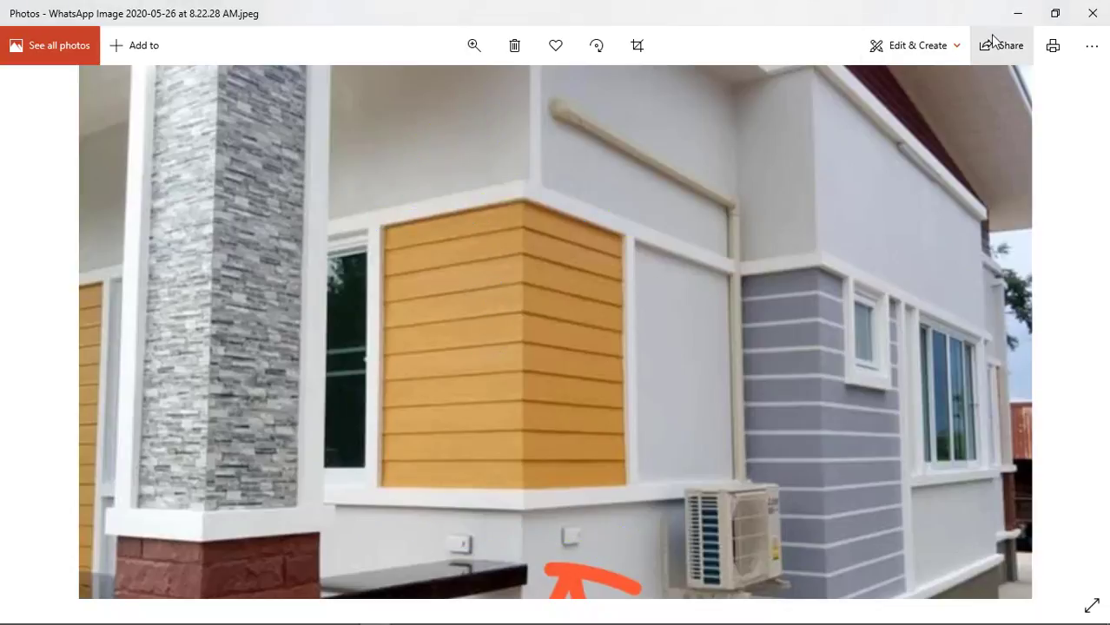
Switch to Revit and start an in-place model in the Casework category, dismissing the save reminder and keeping the suggested name
left_click(1018, 13)
middle_click_drag(464, 306, 547, 347, "shift")
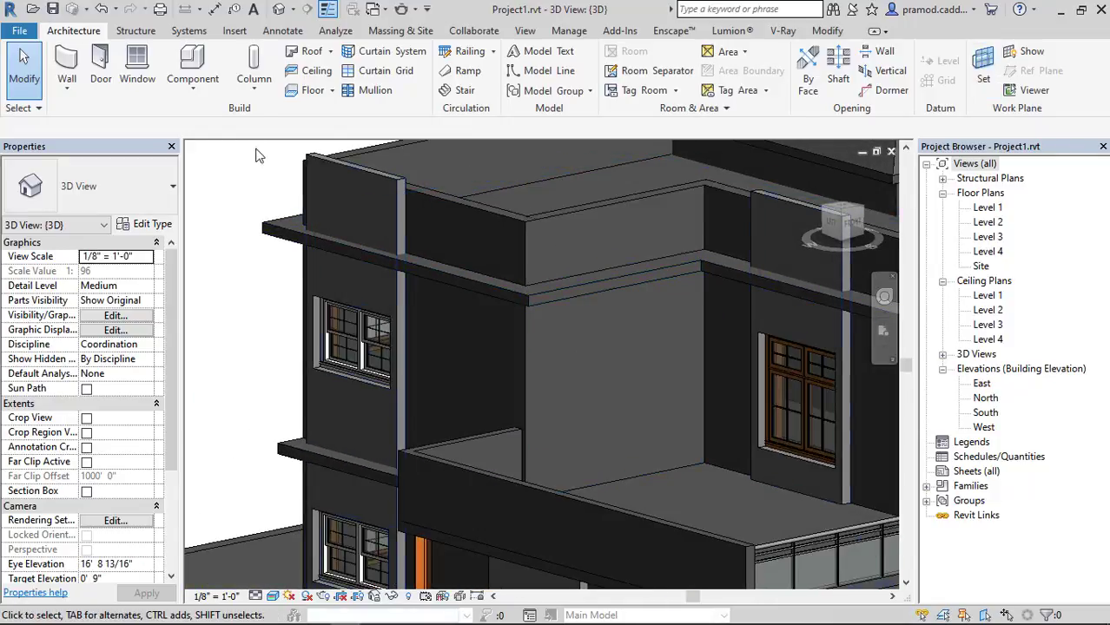
left_click(194, 85)
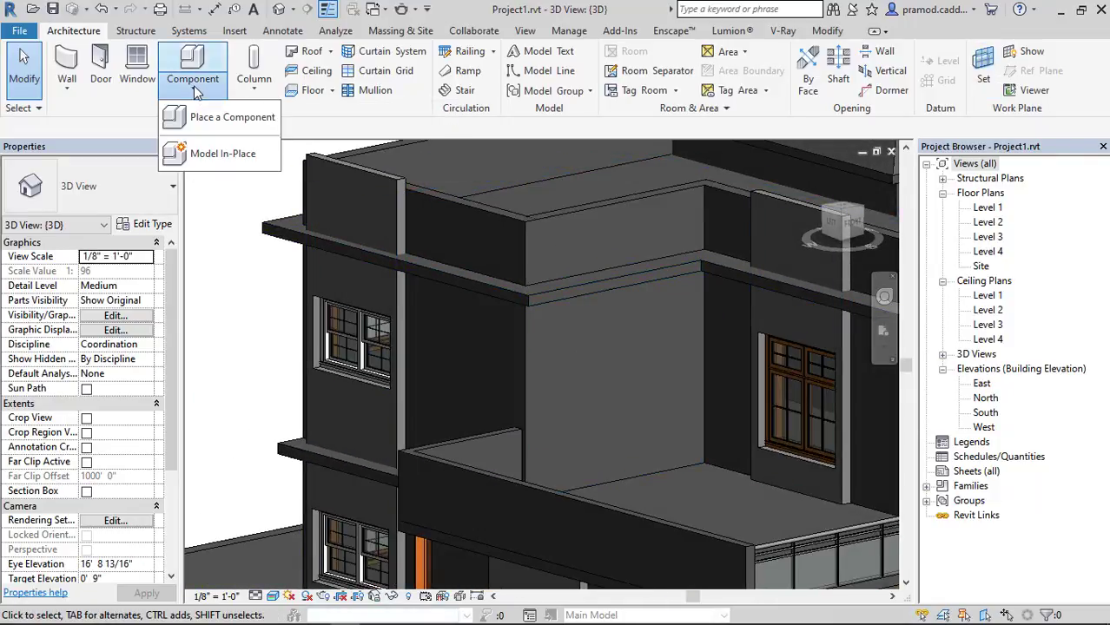
left_click(236, 155)
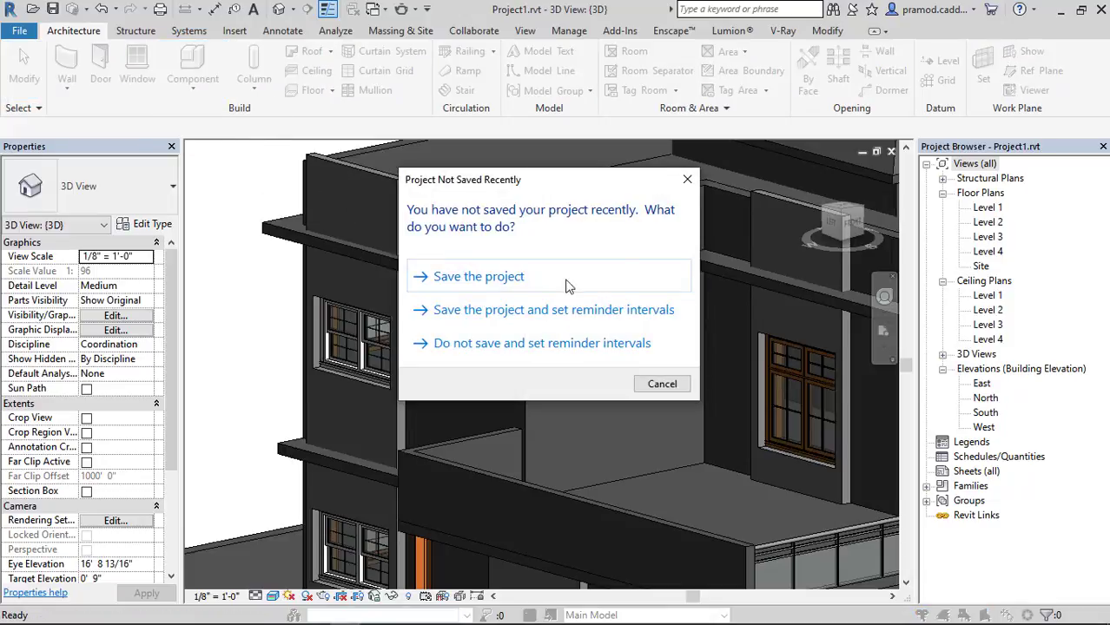
left_click(687, 180)
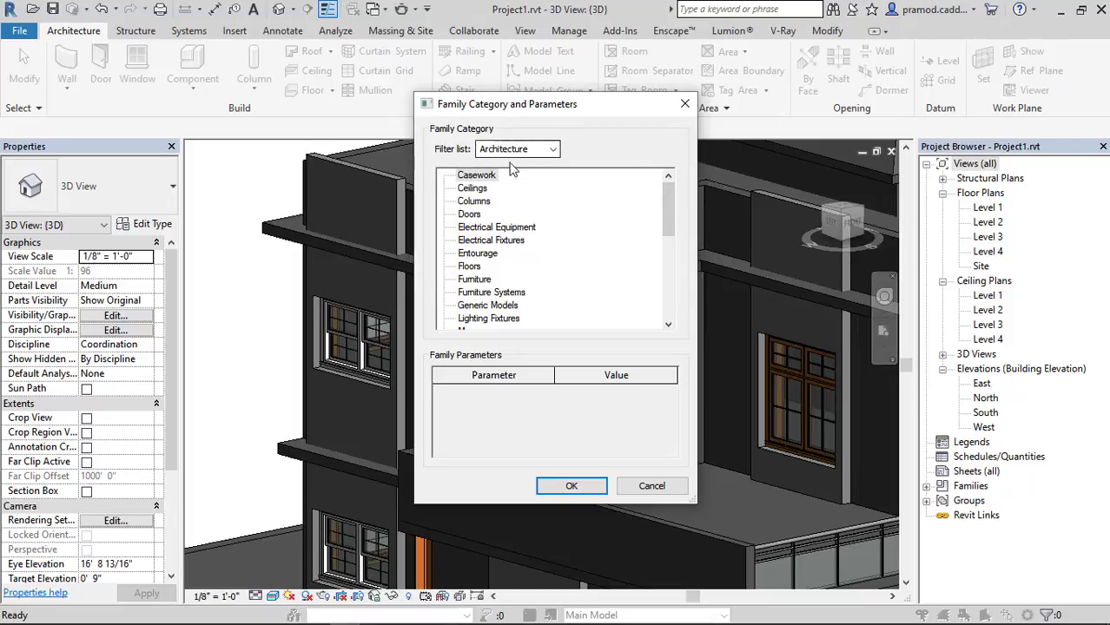
scroll(477, 217, "down", 1)
scroll(477, 217, "up", 1)
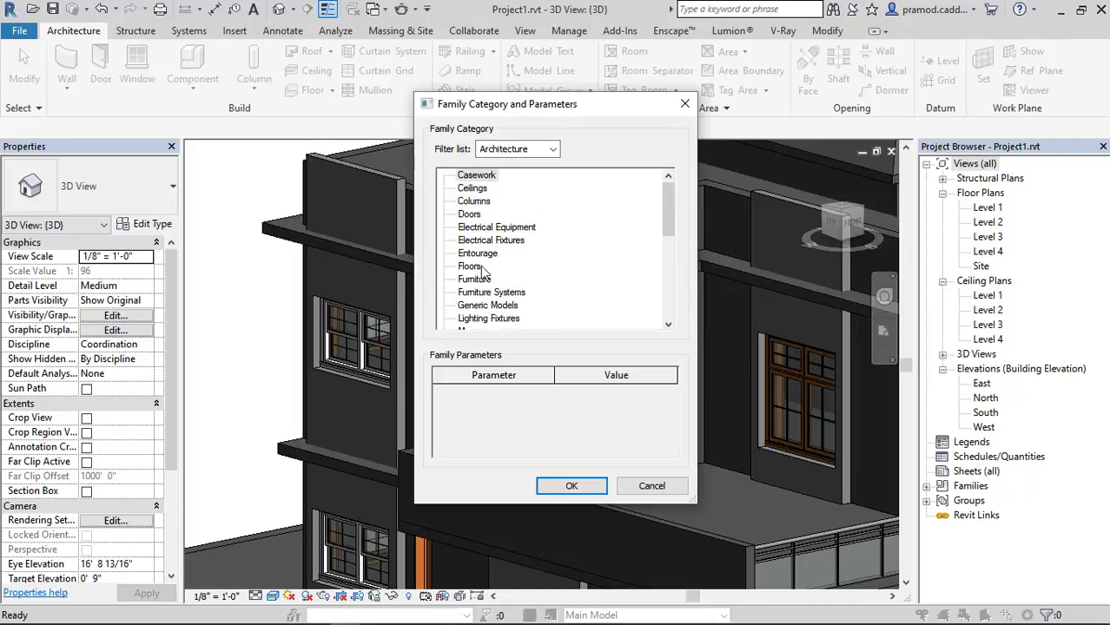
left_click(475, 175)
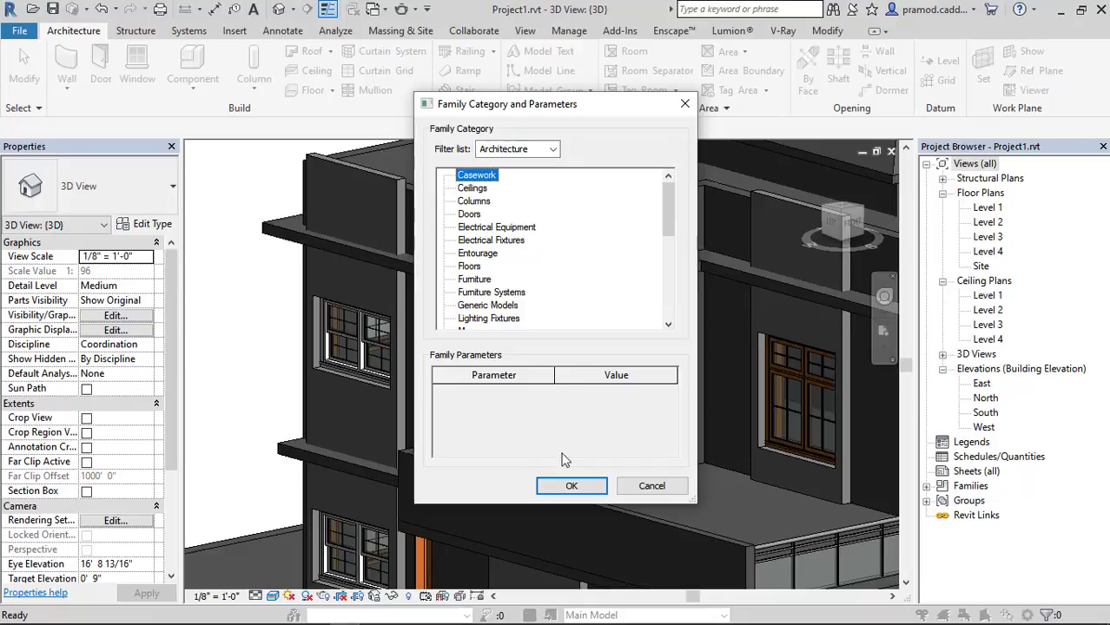
left_click(568, 483)
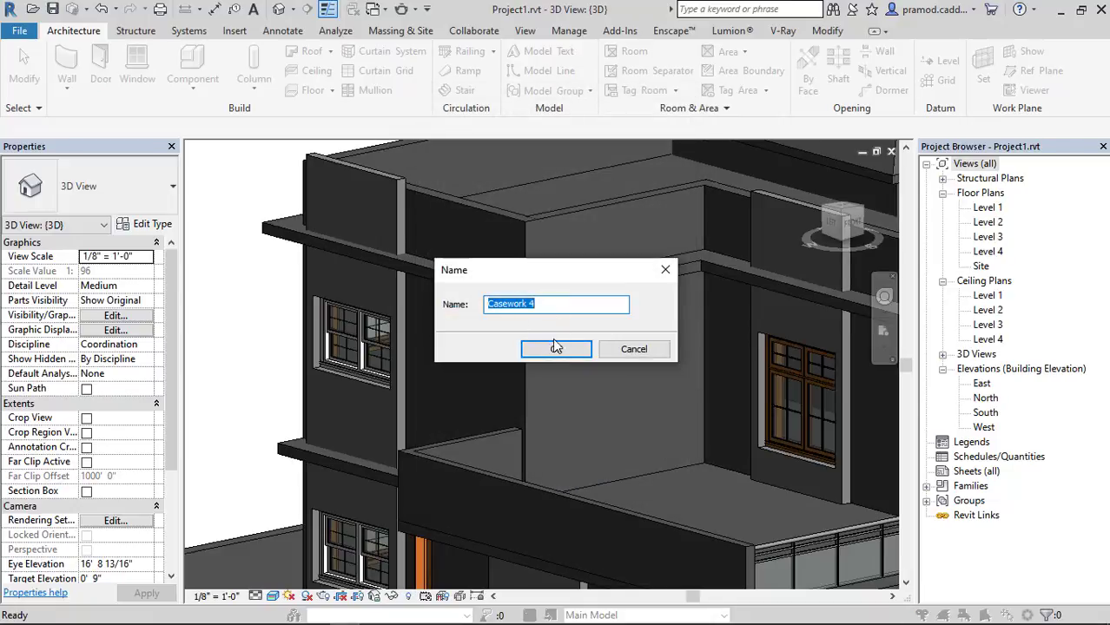
left_click(542, 351)
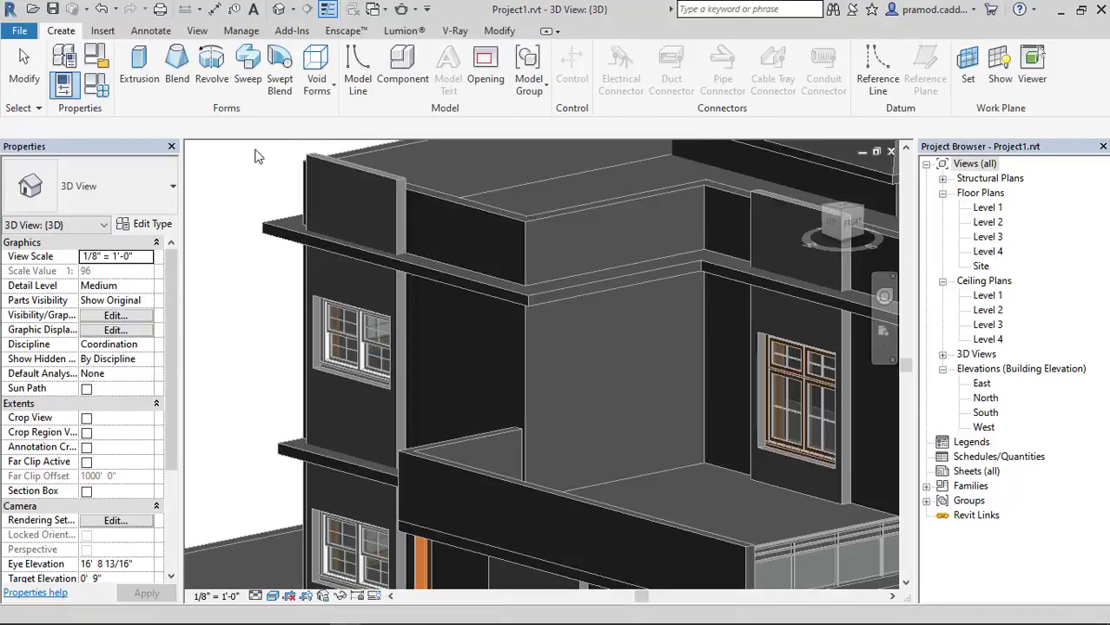
Start an extrusion and pick the face of the upper-floor wall between the corner and the window as its work plane
left_click(139, 71)
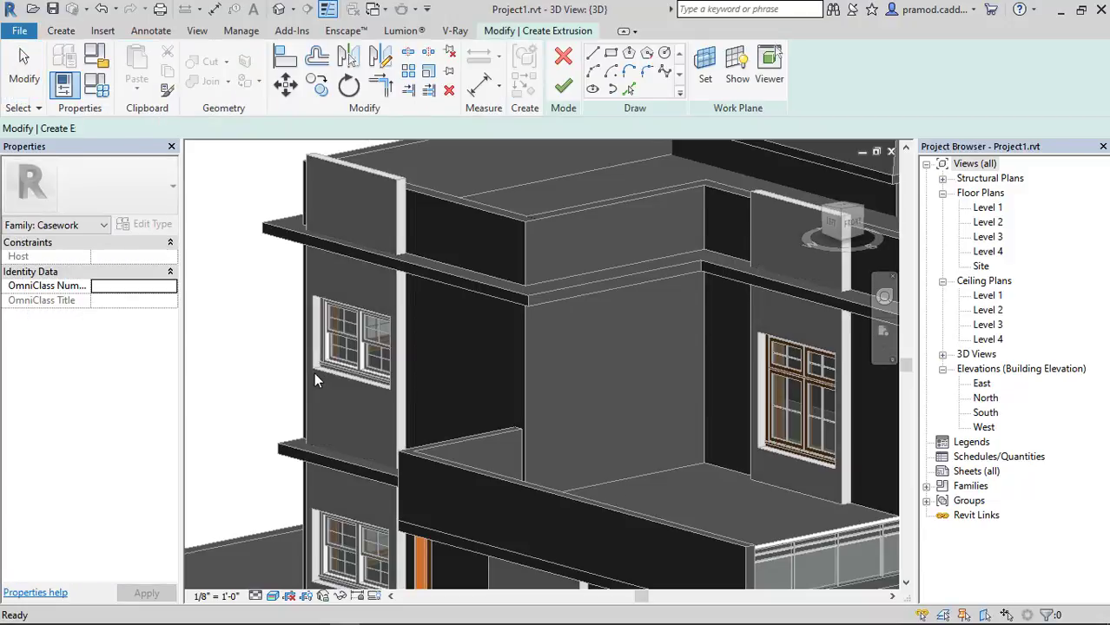
left_click(706, 82)
left_click(434, 342)
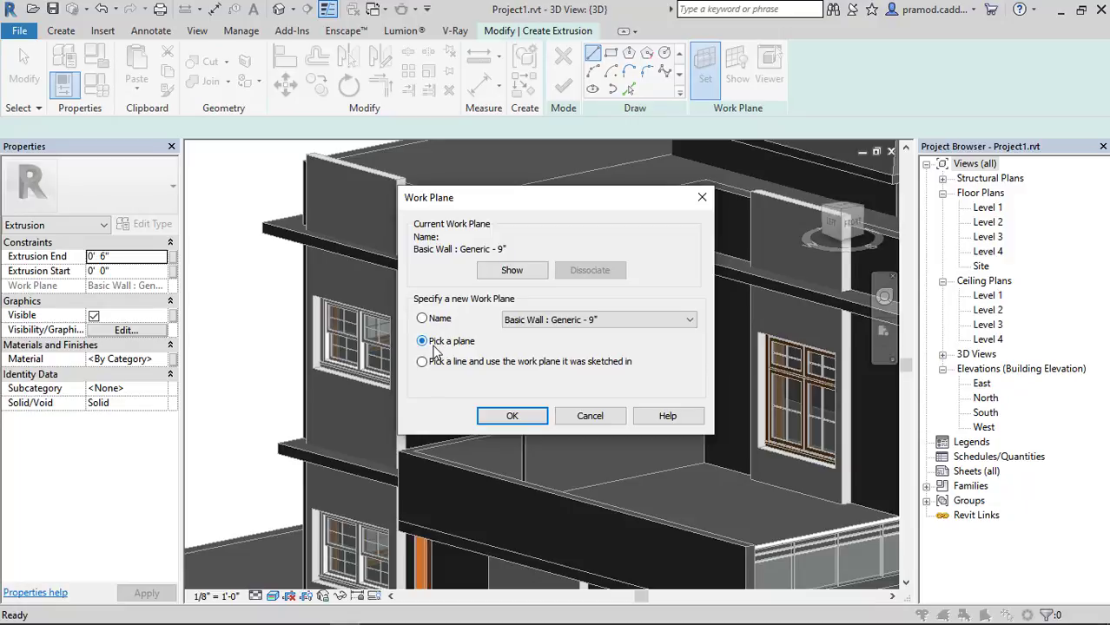
left_click(512, 415)
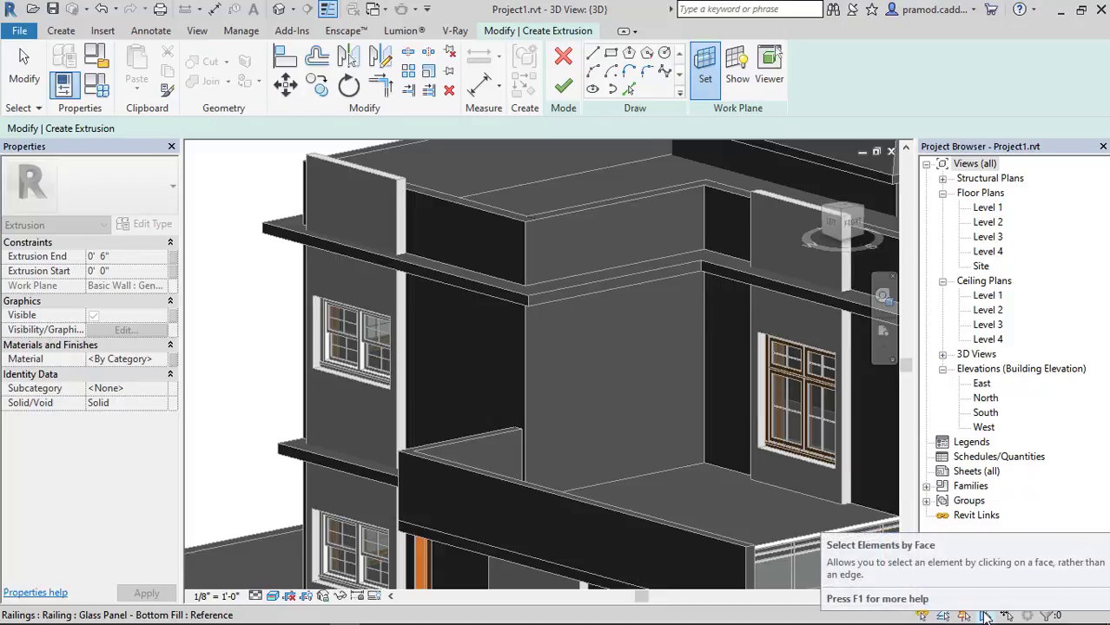
left_click(472, 350)
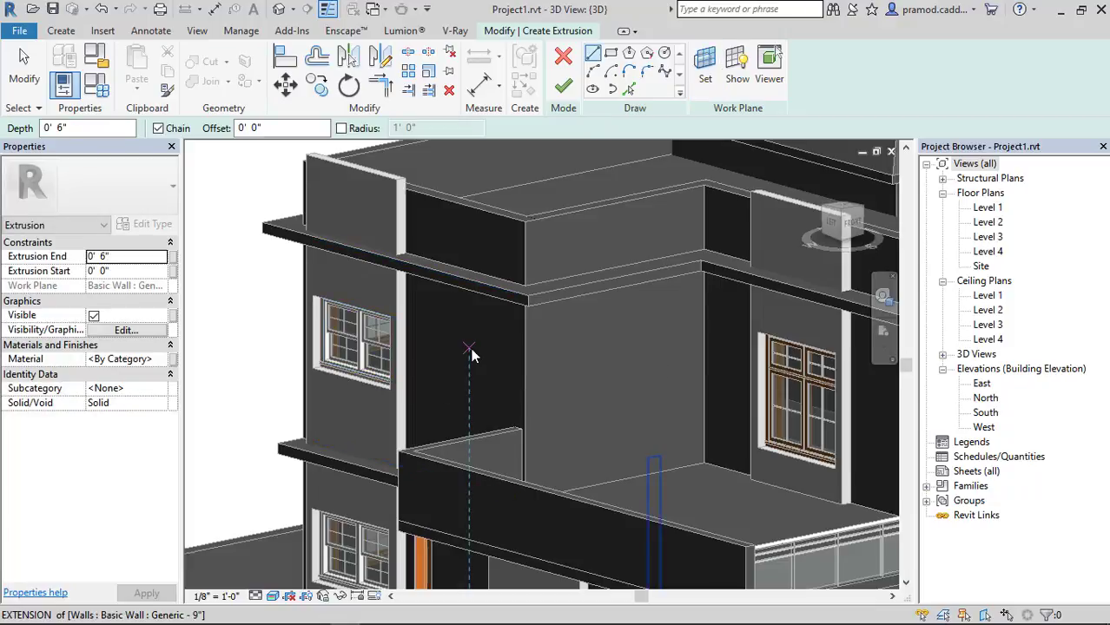
Facing the Left view, sketch the three-sided outer outline of a rectangular frame with its open side on the wall's corner edge
left_click(737, 66)
left_click(835, 220)
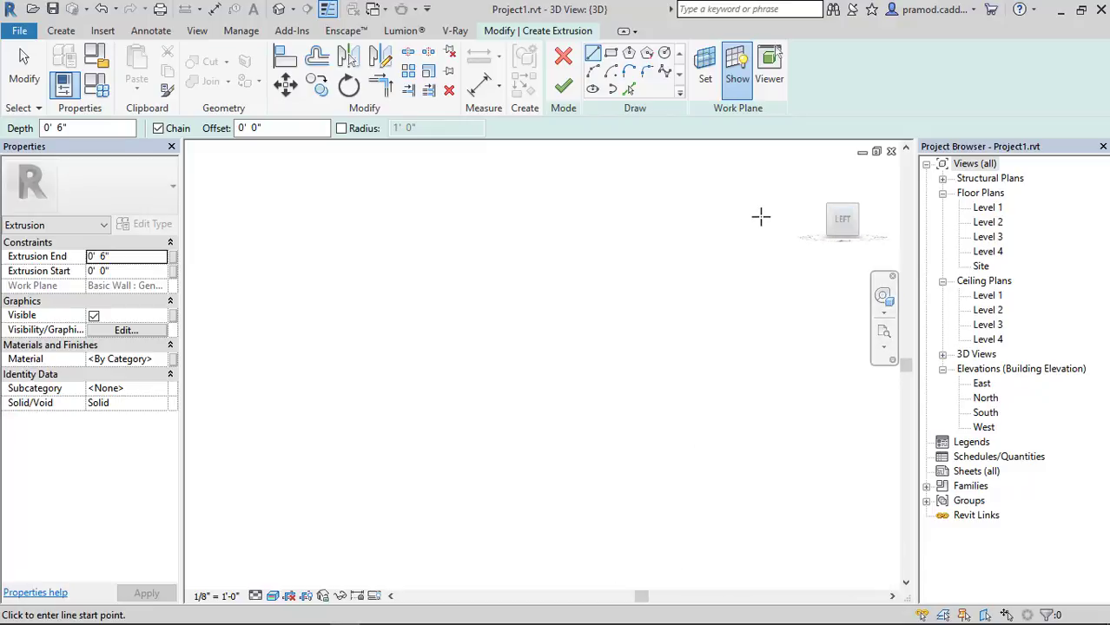
scroll(517, 343, "up", 5)
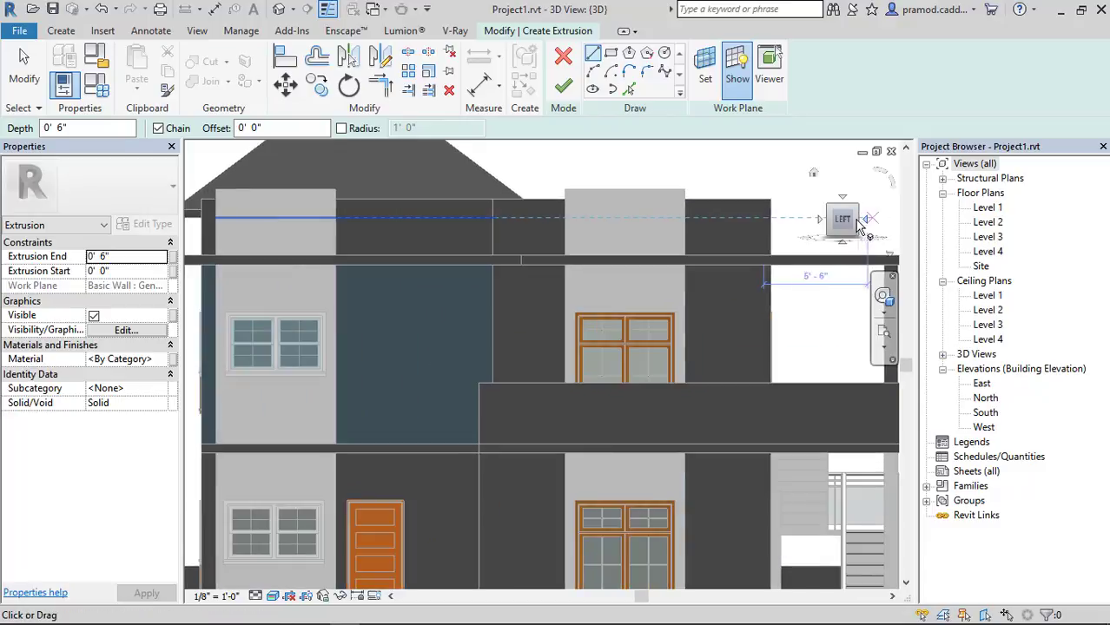
scroll(486, 282, "up", 1)
left_click(737, 77)
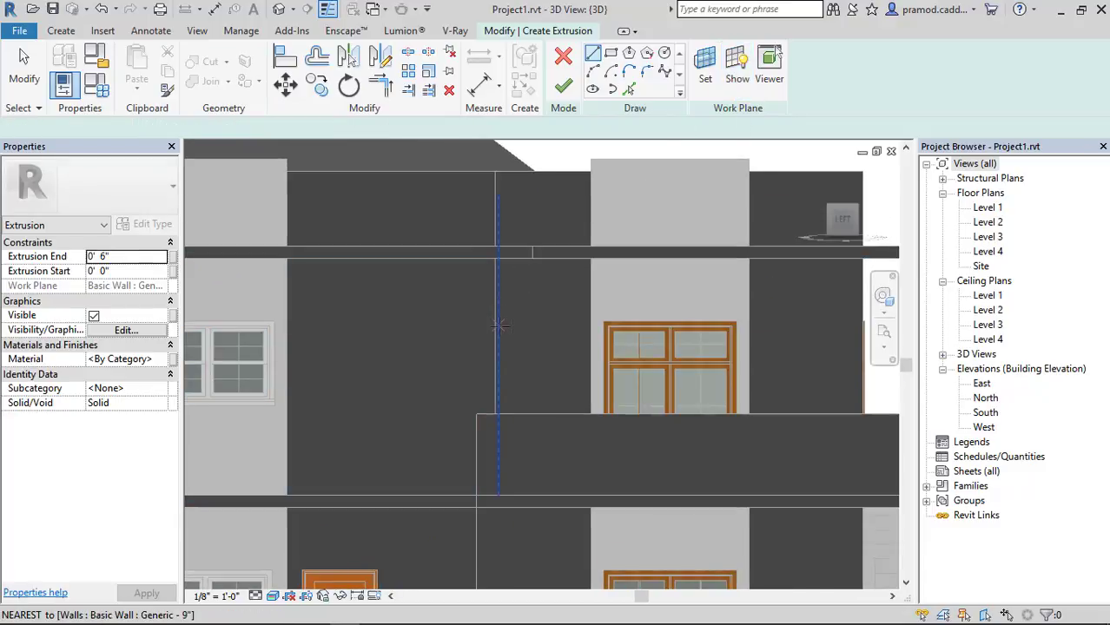
scroll(499, 326, "up", 2)
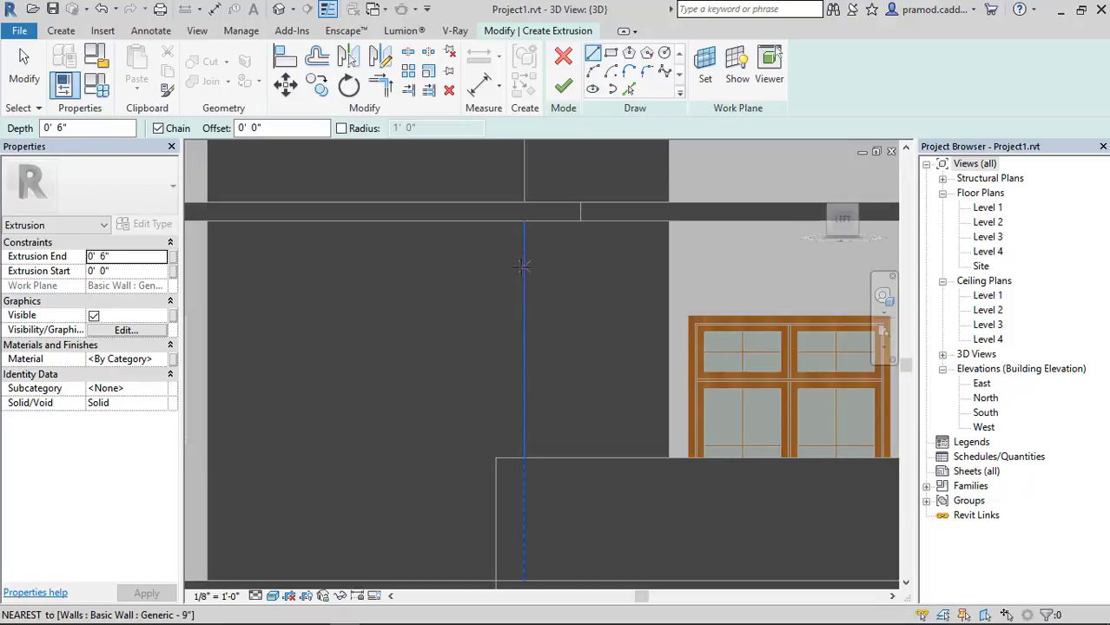
left_click(524, 266)
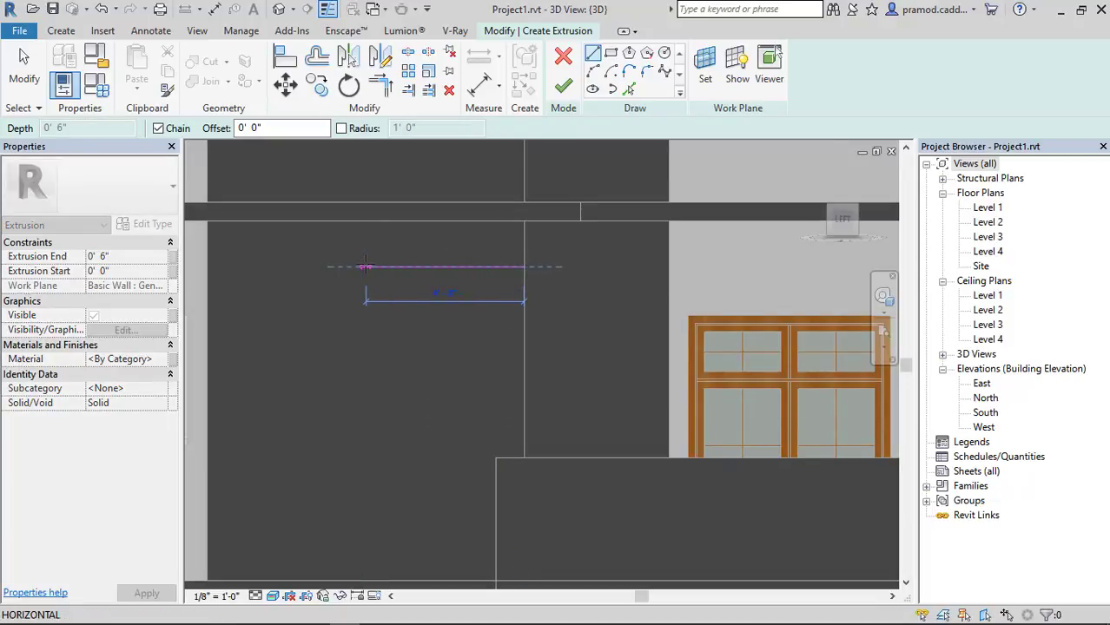
left_click(374, 267)
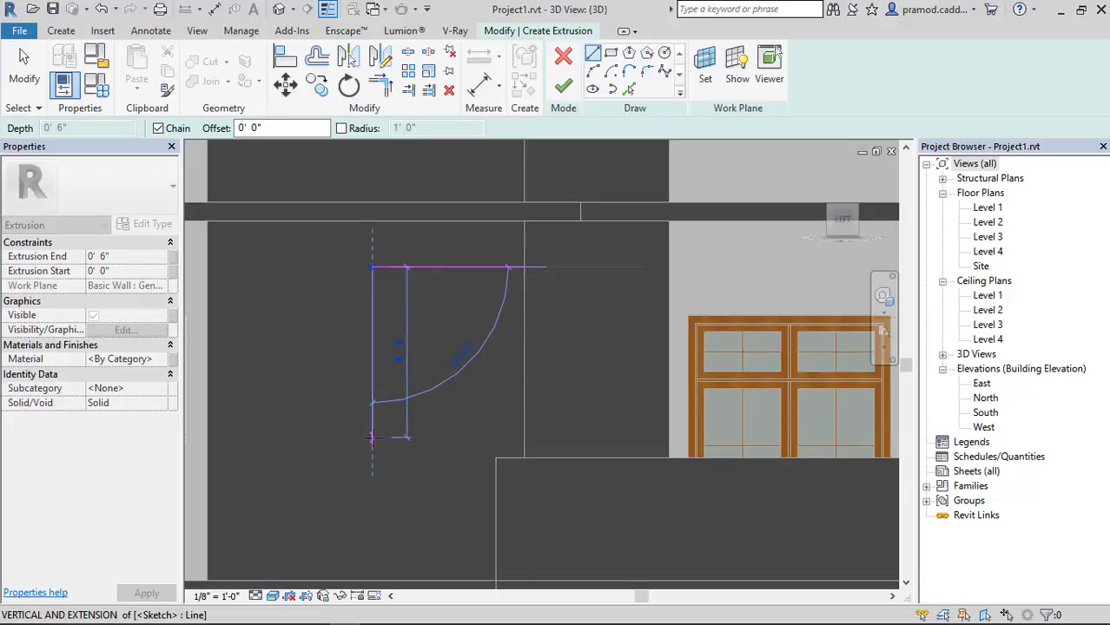
left_click(372, 437)
left_click(523, 437)
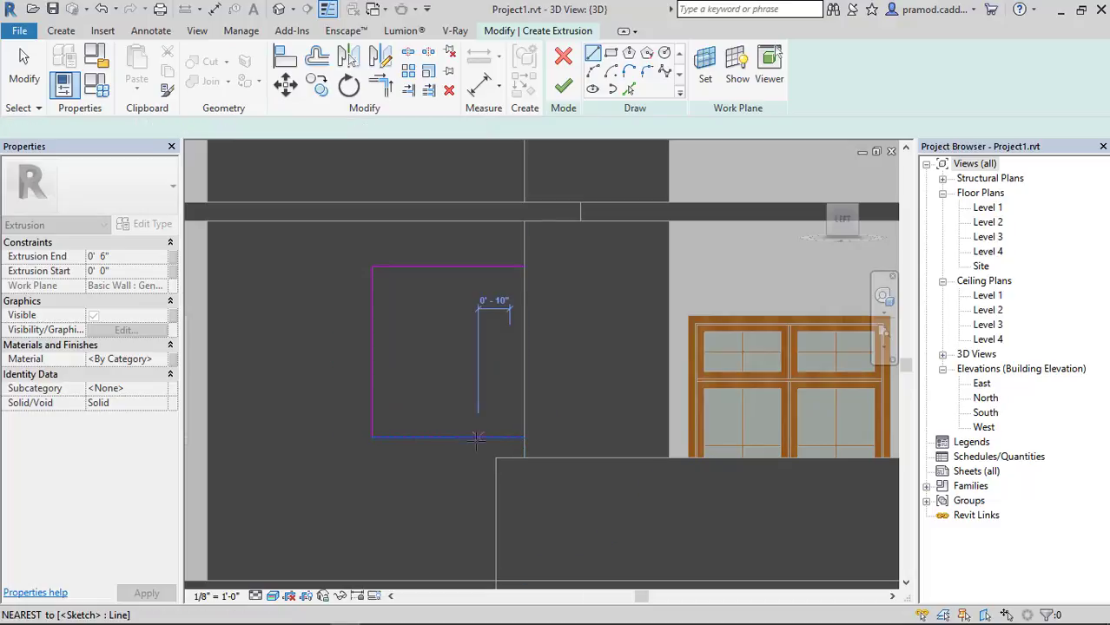
key("Escape")
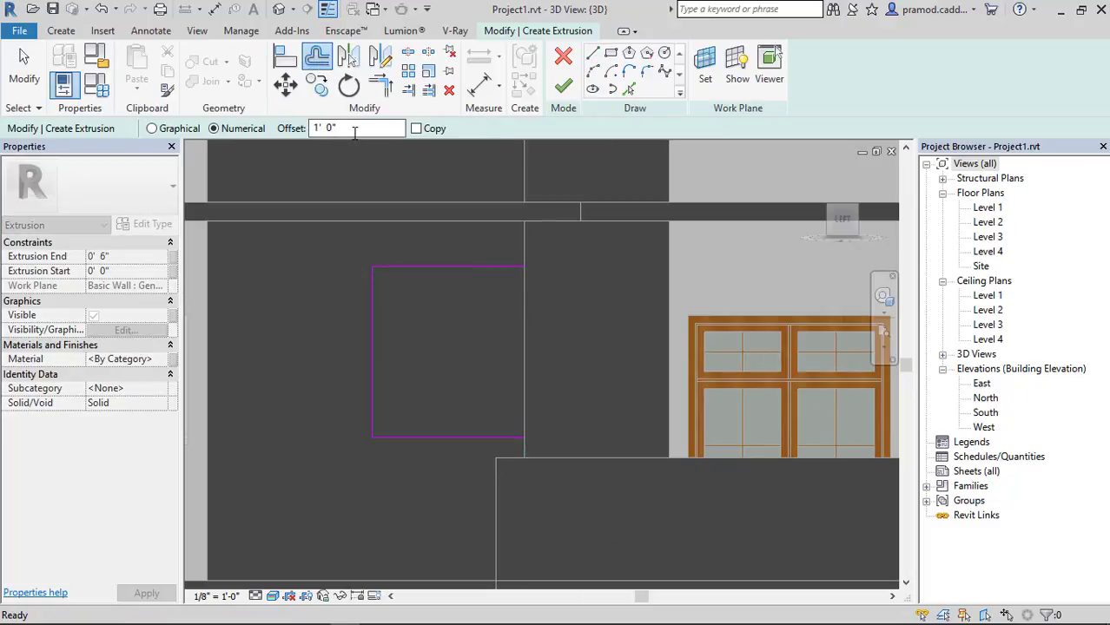
Offset copies of the three outline lines 3" inward to form the frame's inner edge
left_click(355, 128)
type("3")
key("Return")
left_click(344, 127)
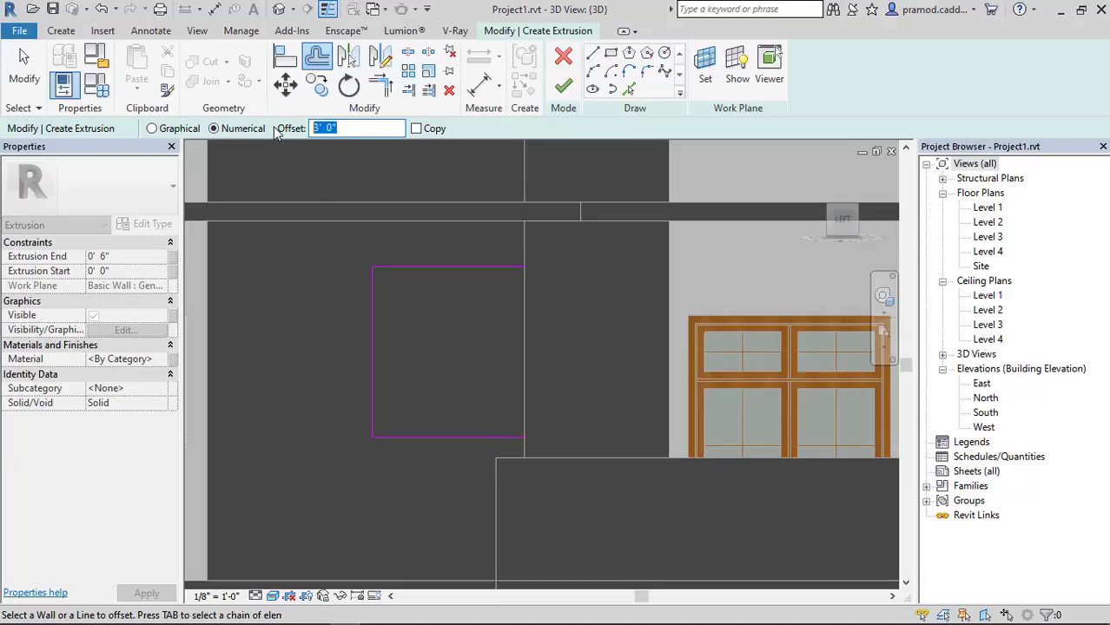
type("3")
left_click(416, 127)
left_click(402, 268)
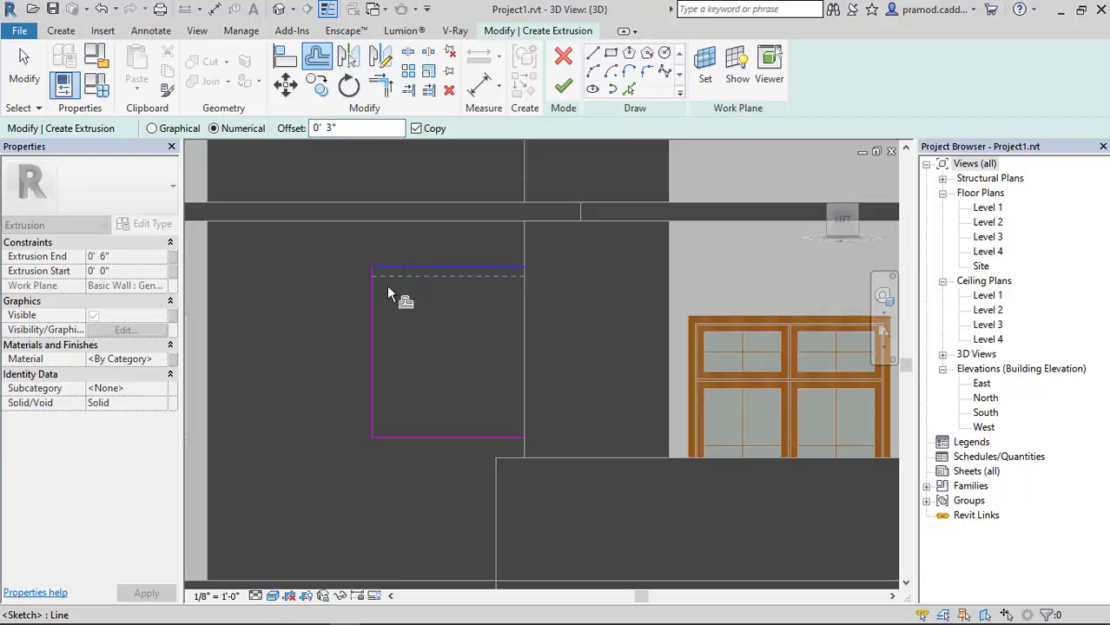
left_click(375, 295)
left_click(419, 434)
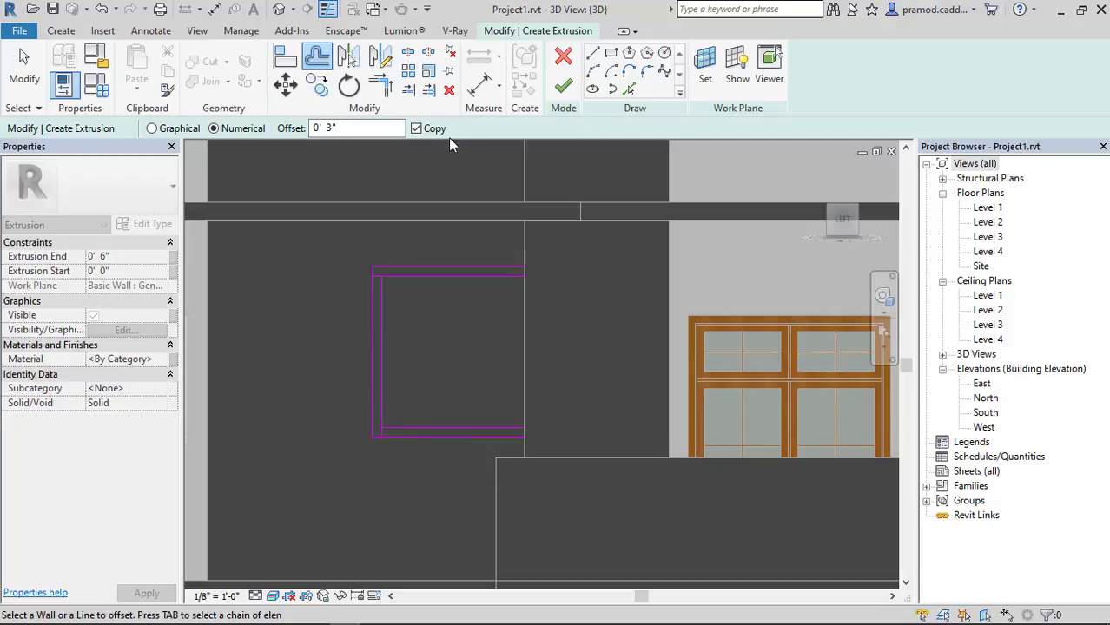
Trim the inner vertical line and the lower inner line to meet at a clean corner
left_click(380, 84)
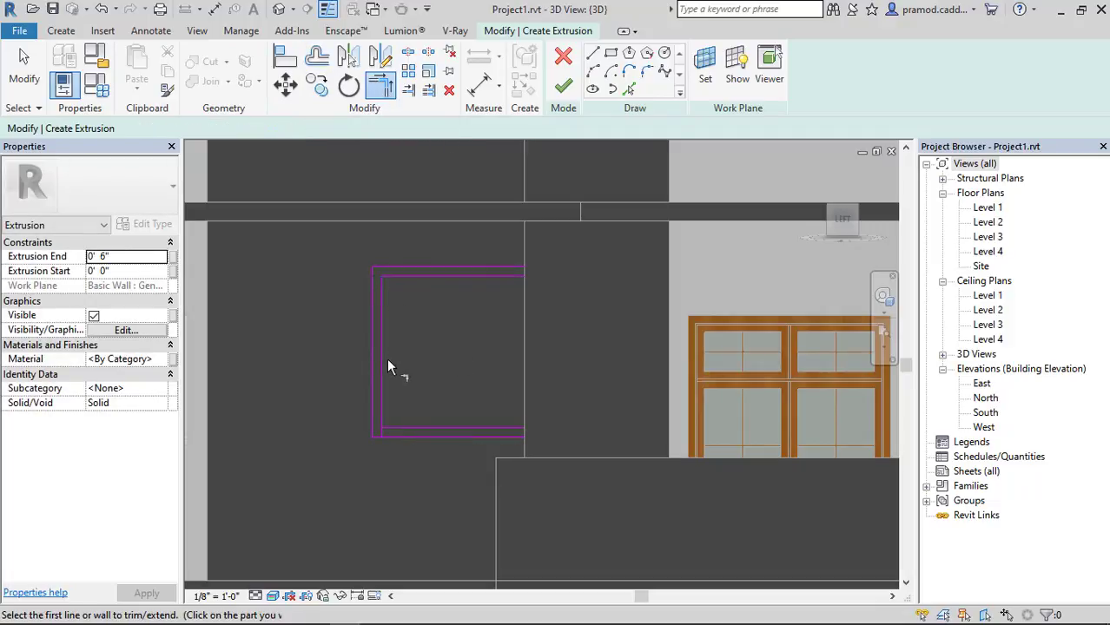
left_click(384, 395)
left_click(392, 429)
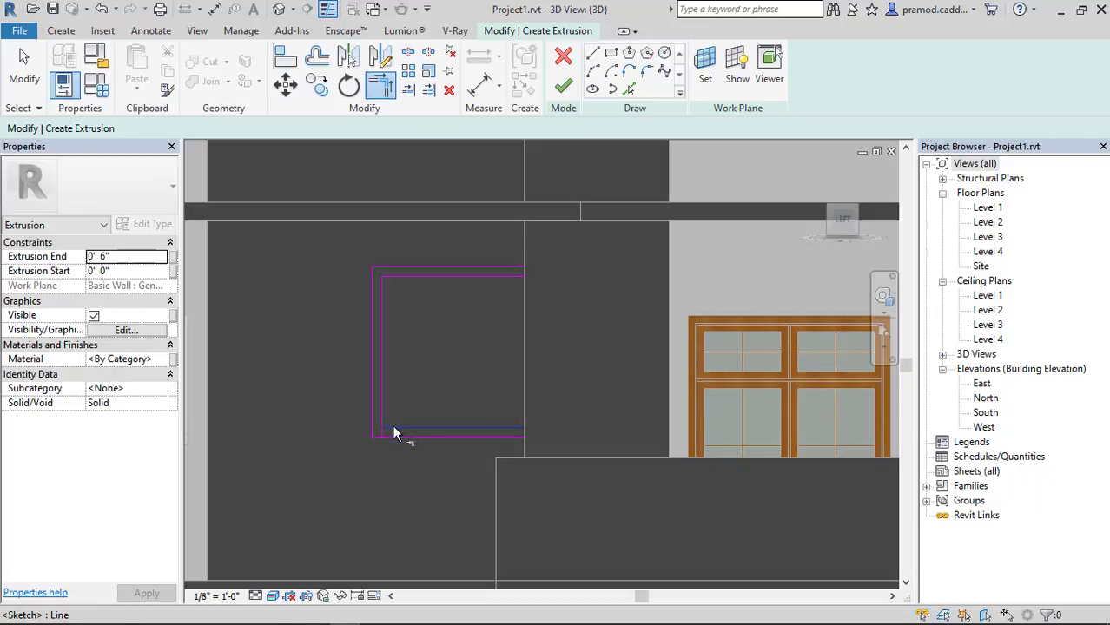
key("Escape")
Close the frame's open upper and lower ends with short lines along the wall's corner edge
left_click(591, 56)
scroll(519, 309, "up", 2)
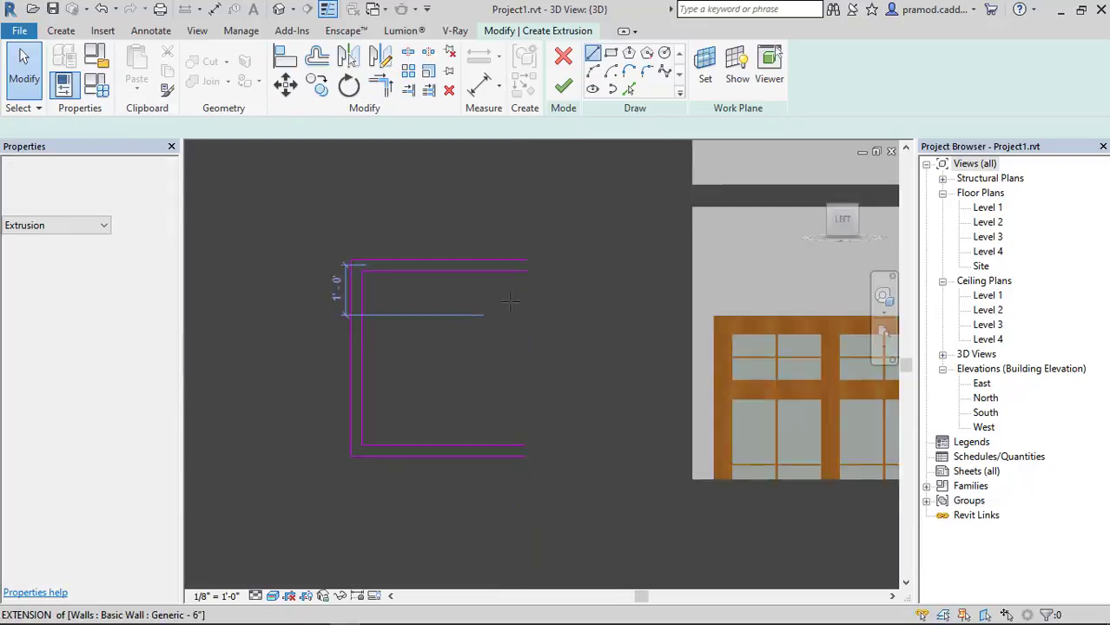
left_click(527, 265)
left_click(527, 465)
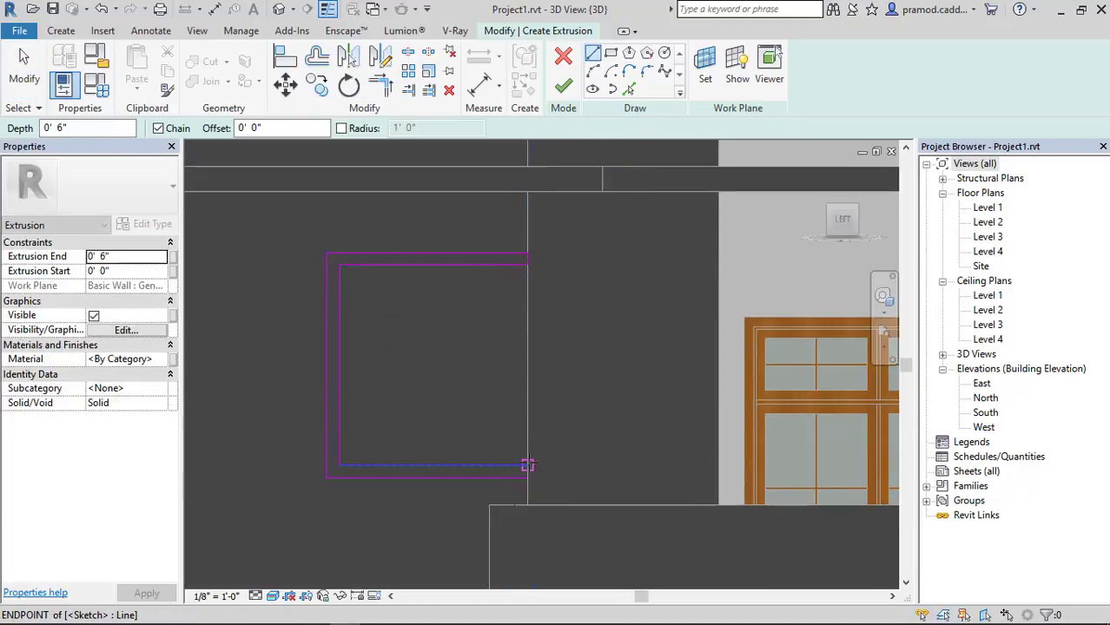
scroll(527, 393, "down", 2)
key("Escape")
key("Escape")
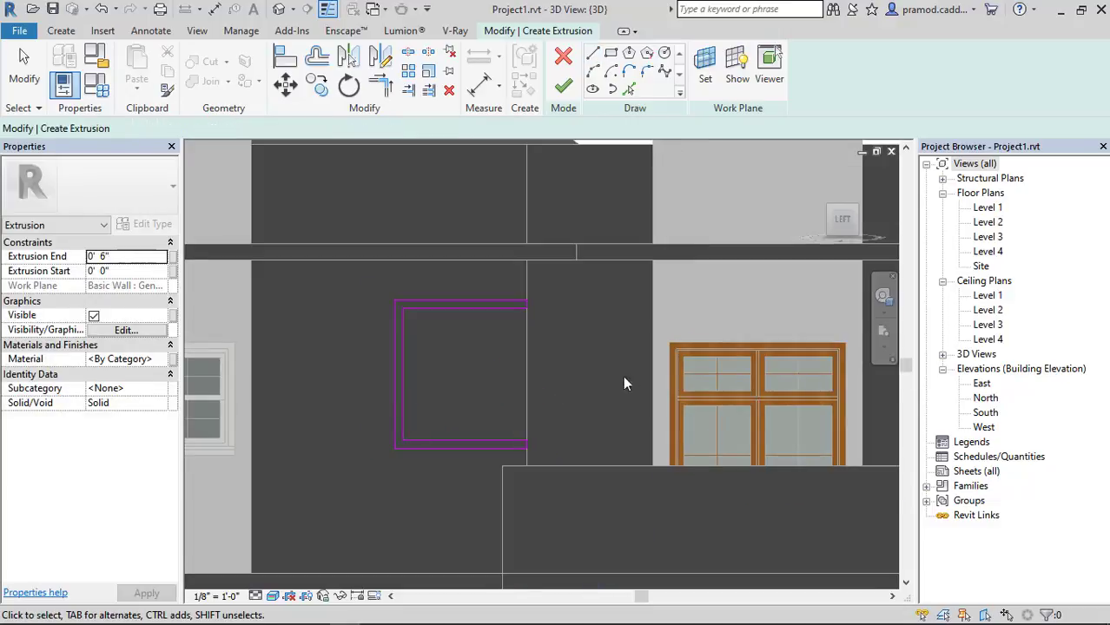
Finish the frame sketch and set its extrusion end to 4"
middle_click_drag(528, 393, 419, 415, "shift")
mouse_move(700, 379)
middle_mouse_down("shift")
mouse_move(598, 381)
mouse_move(615, 350)
mouse_move(615, 374)
mouse_move(606, 366)
middle_mouse_up("shift")
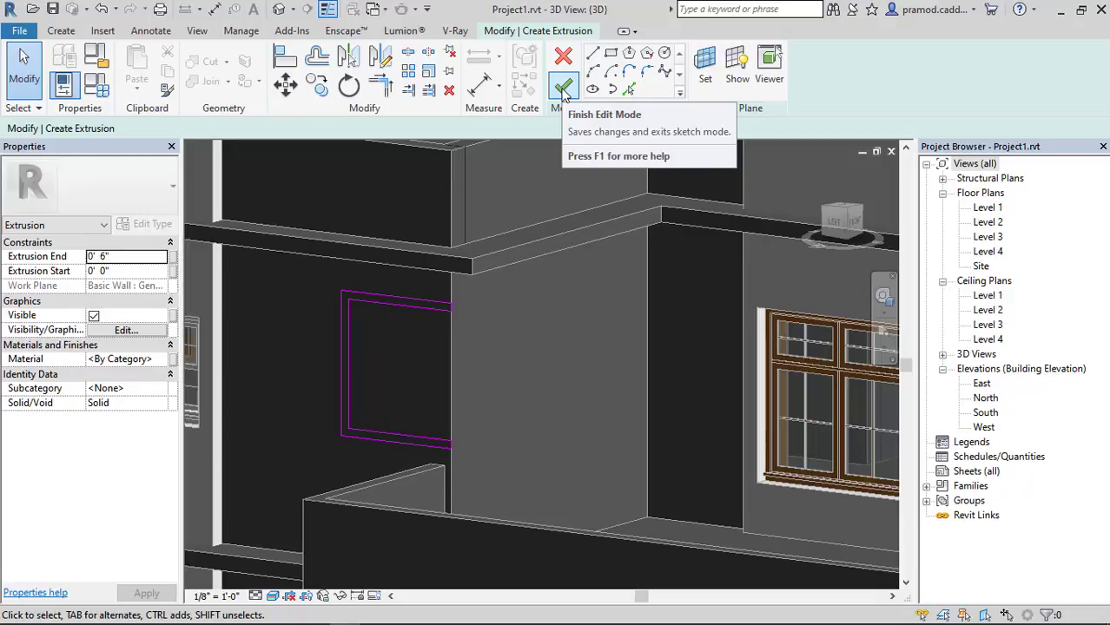
left_click(563, 90)
middle_click_drag(530, 345, 653, 446, "shift")
left_click(134, 259)
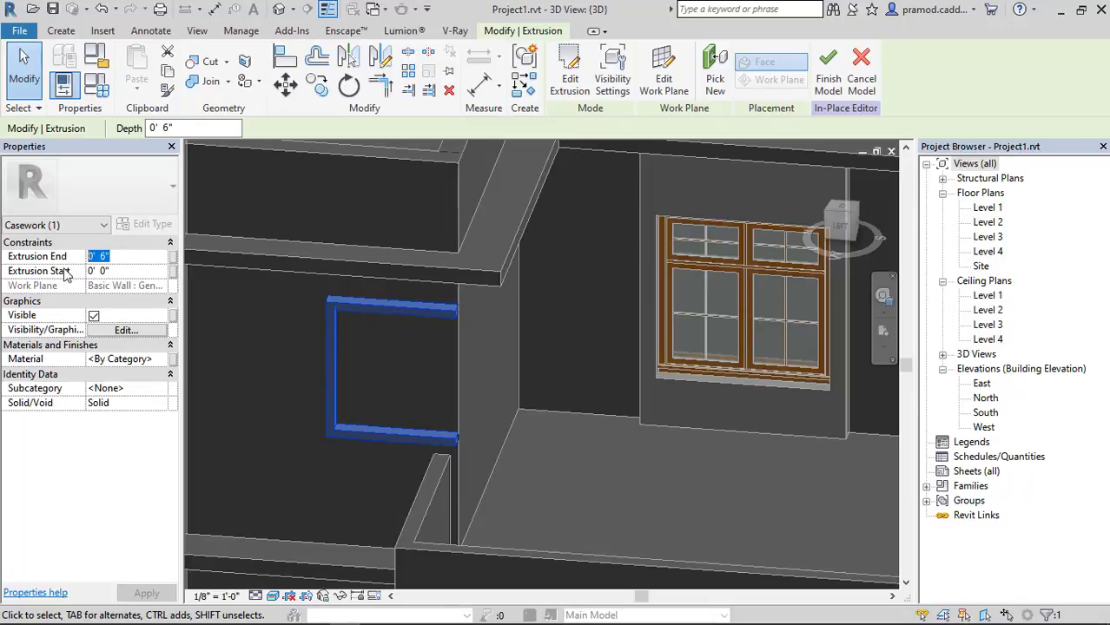
scroll(448, 339, "up", 5)
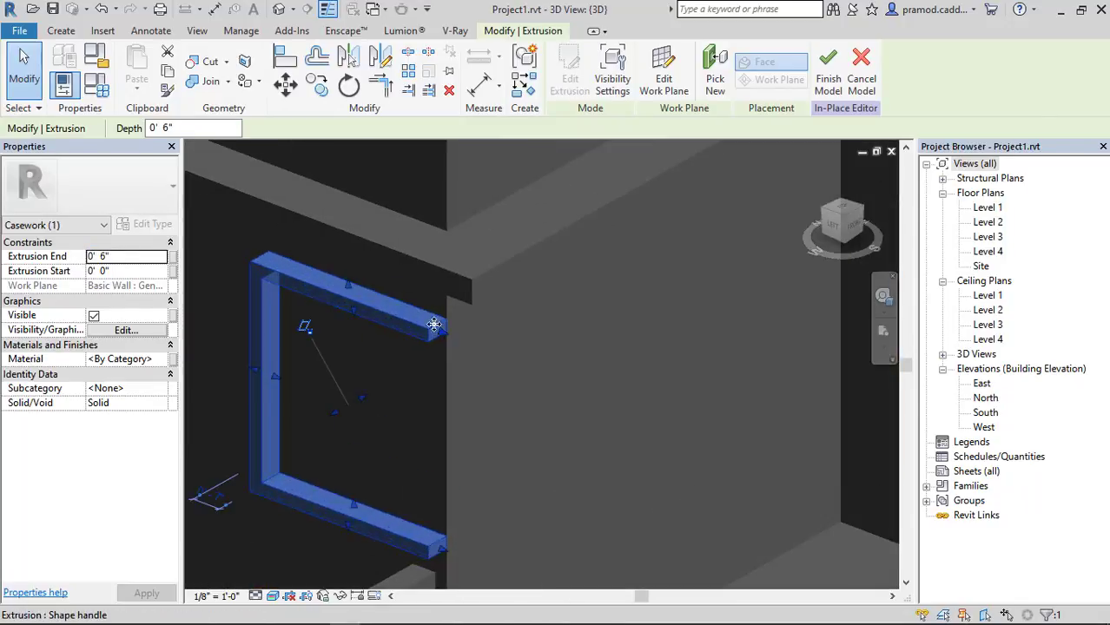
left_click_drag(130, 259, 72, 276)
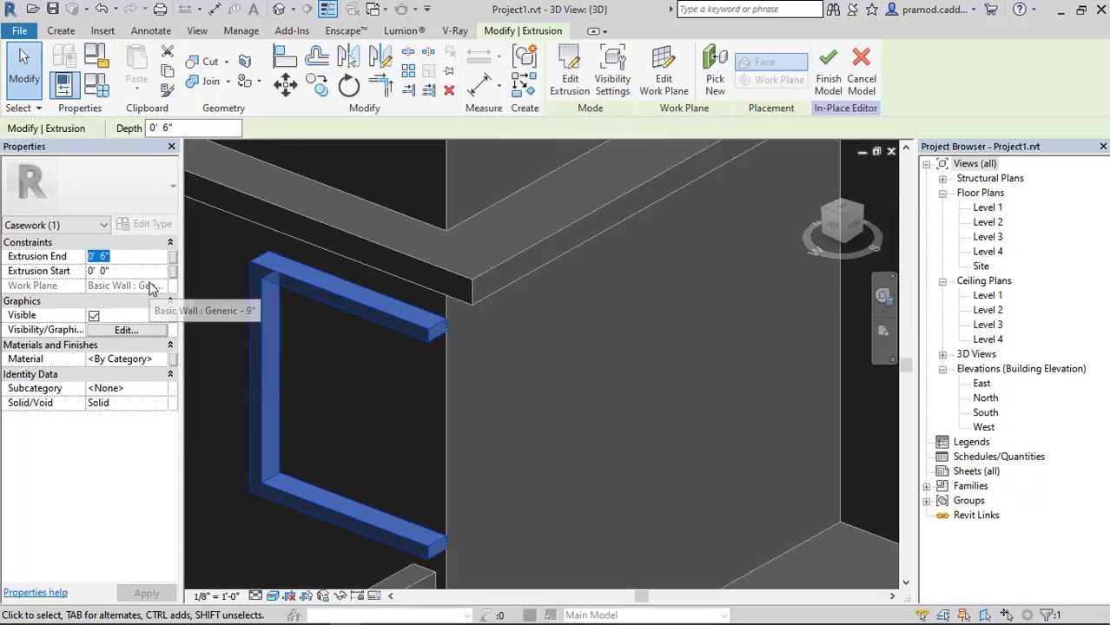
type("4")
left_click(535, 339)
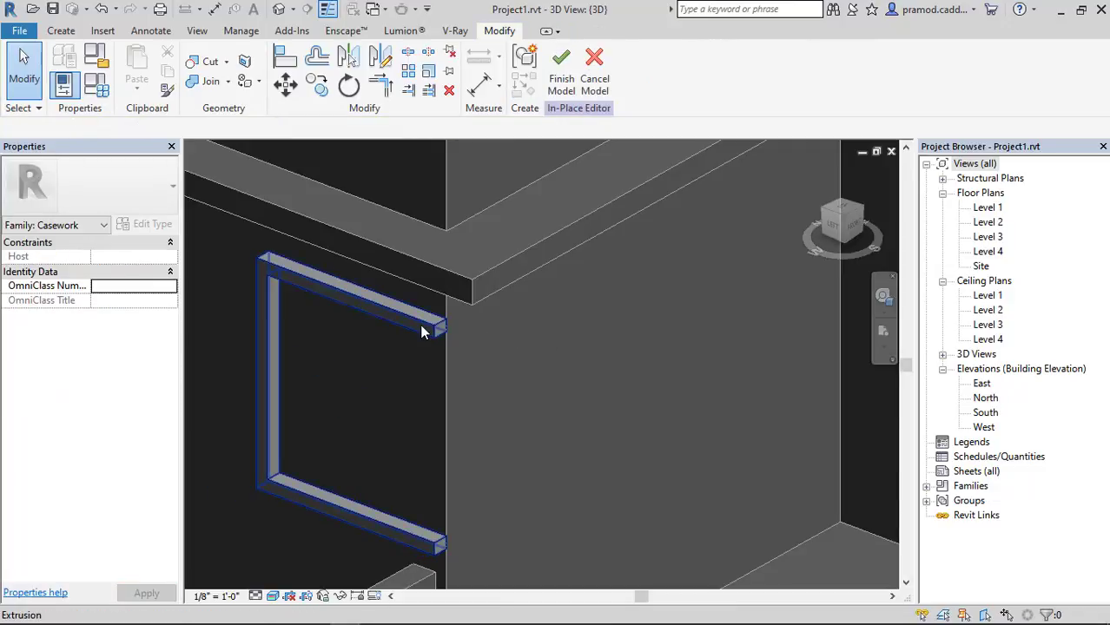
Start another extrusion with the adjacent wall face around the corner as its work plane, and face the Front view
left_click(421, 330)
left_click(855, 227)
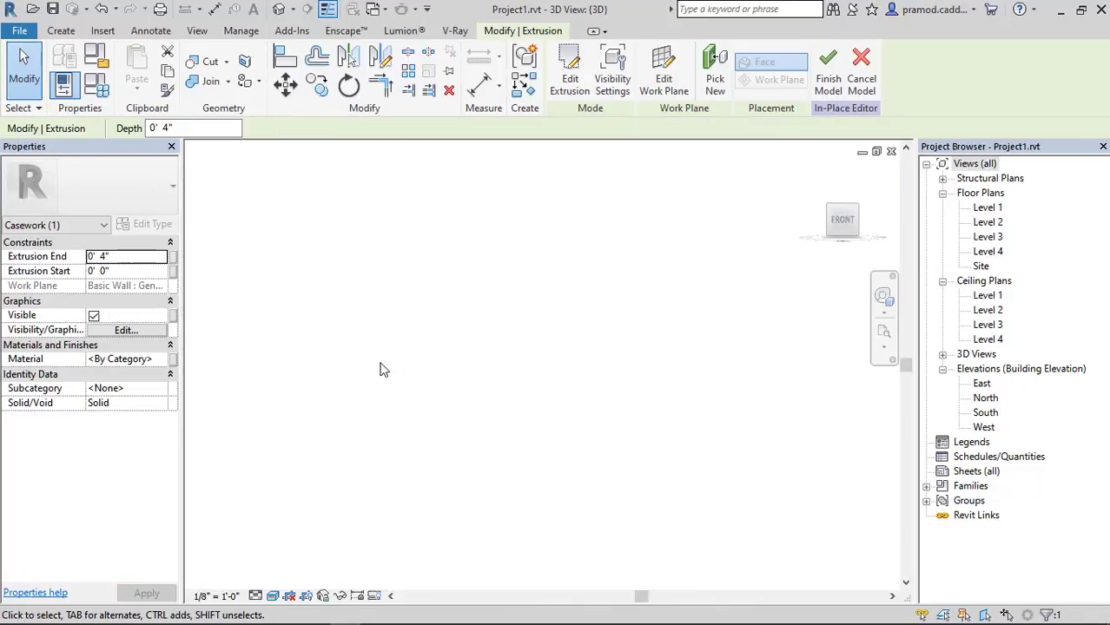
middle_click_drag(581, 359, 539, 339, "shift")
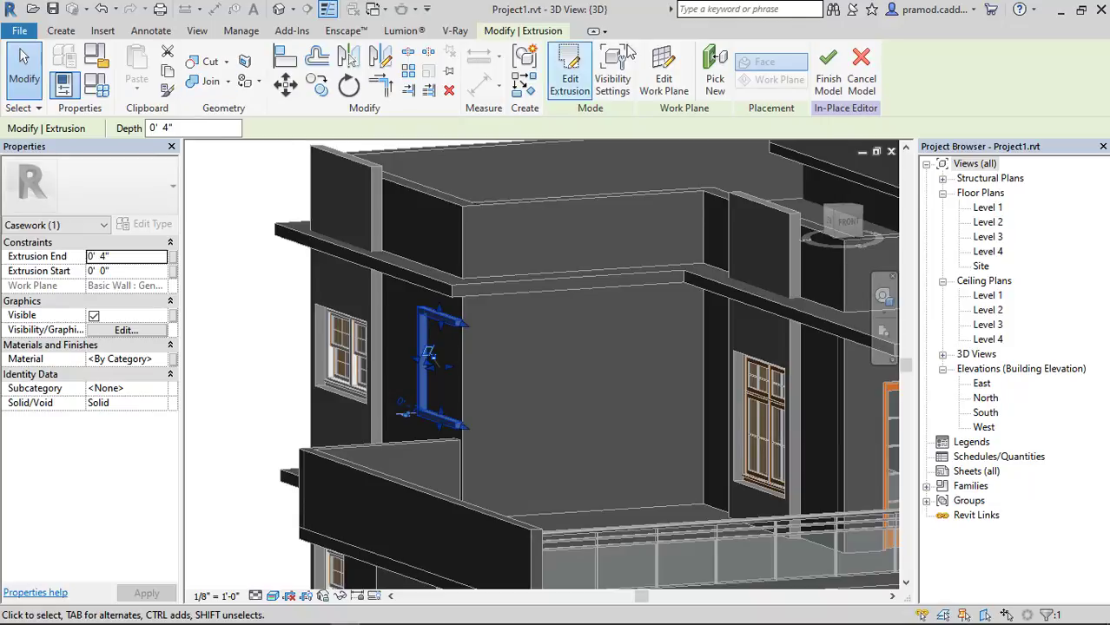
left_click(61, 30)
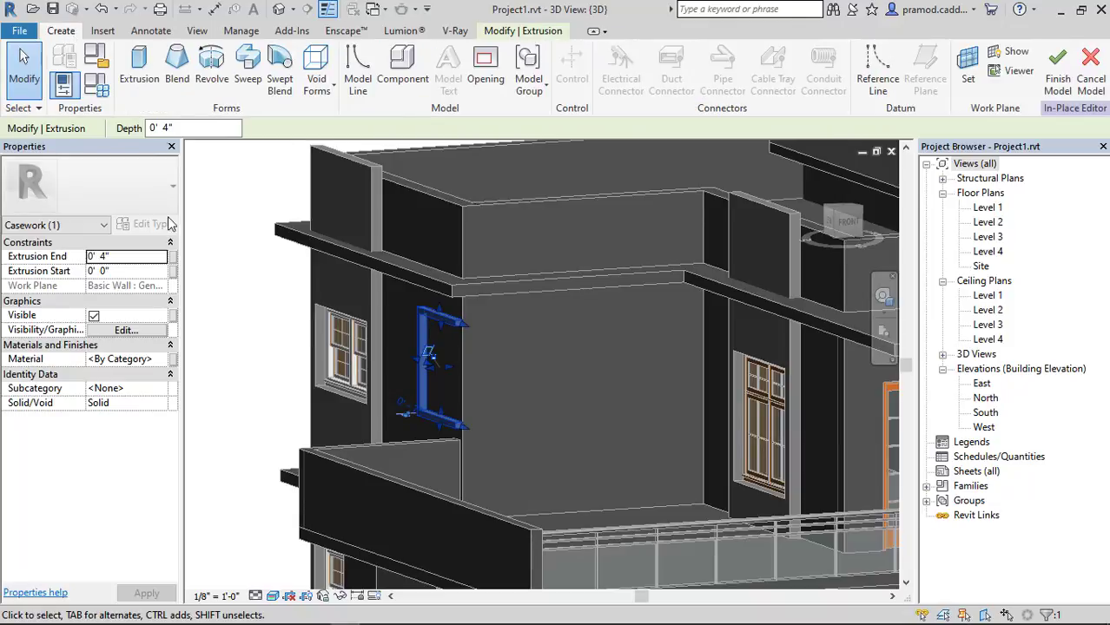
left_click(139, 70)
left_click(703, 69)
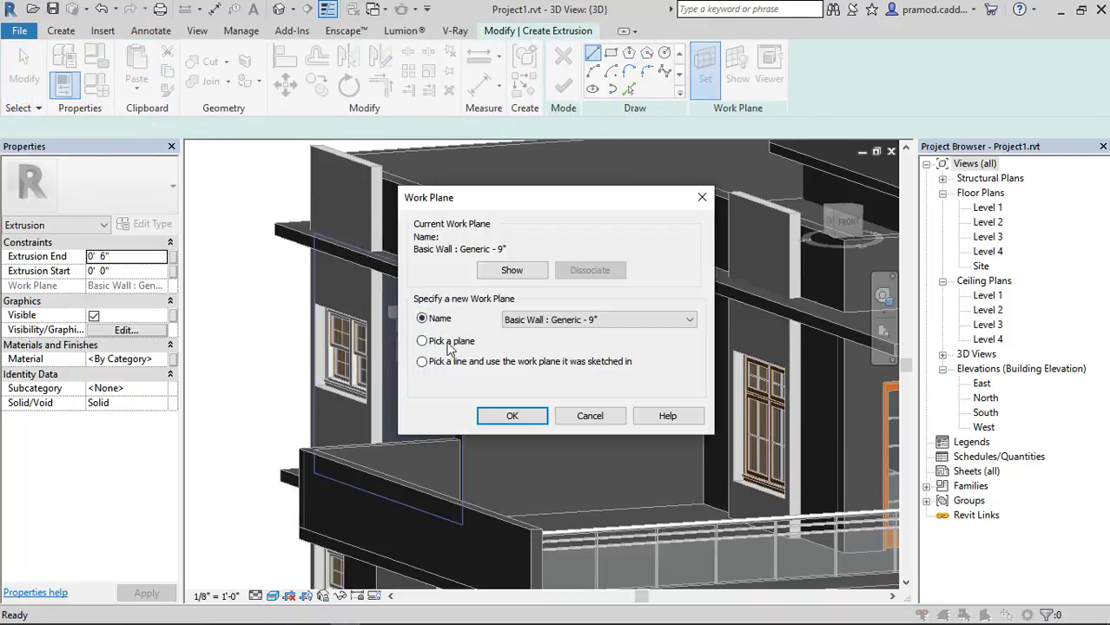
left_click(511, 418)
left_click(520, 372)
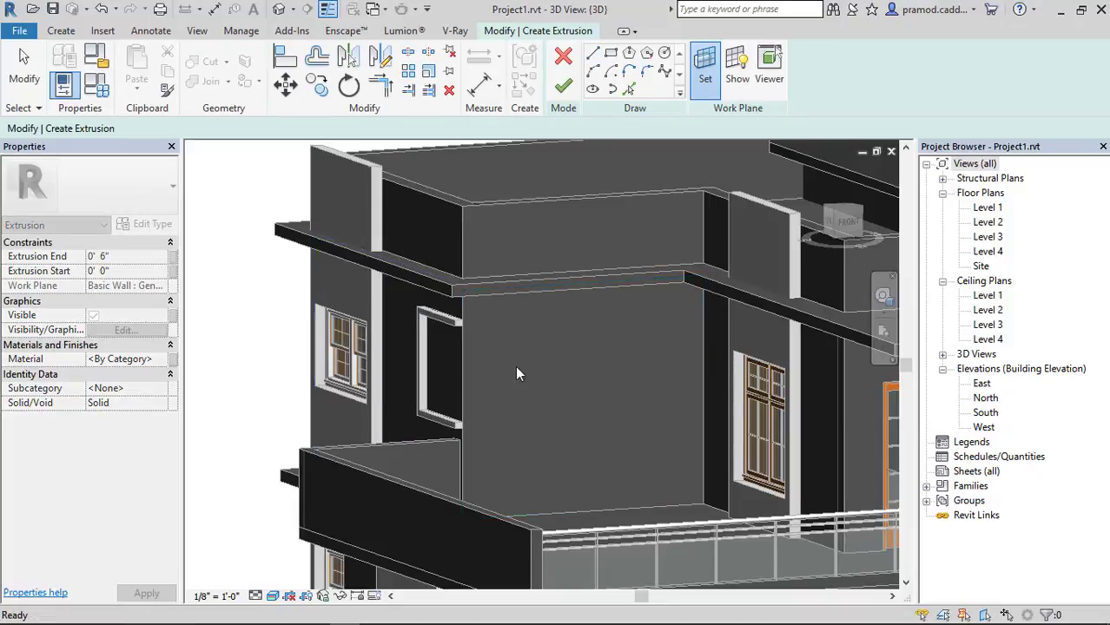
left_click(848, 222)
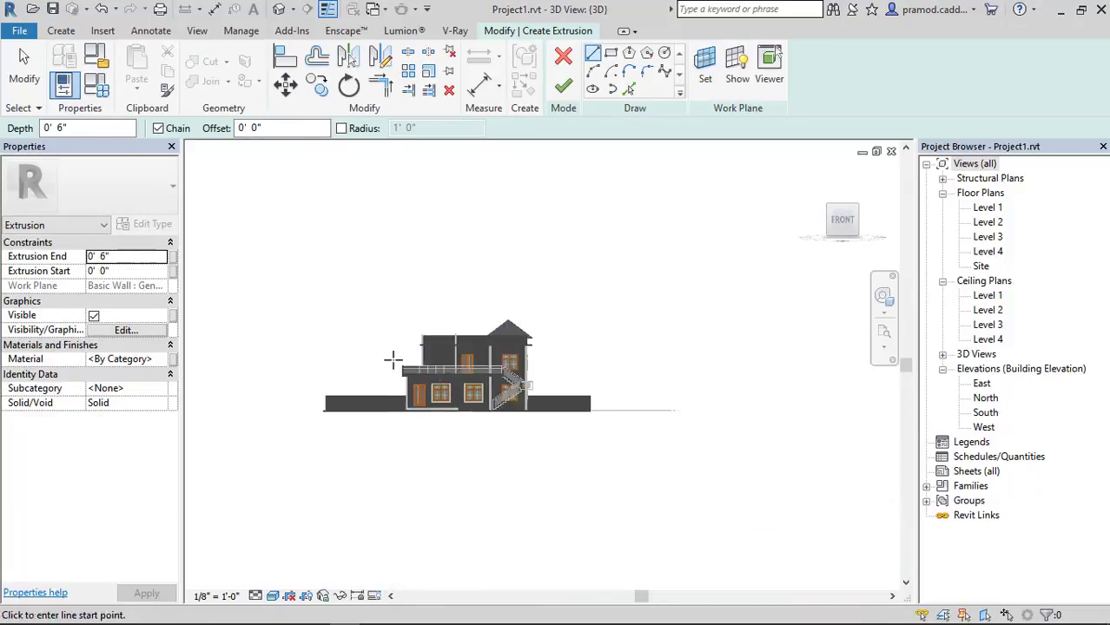
scroll(392, 359, "up", 8)
scroll(362, 317, "up", 5)
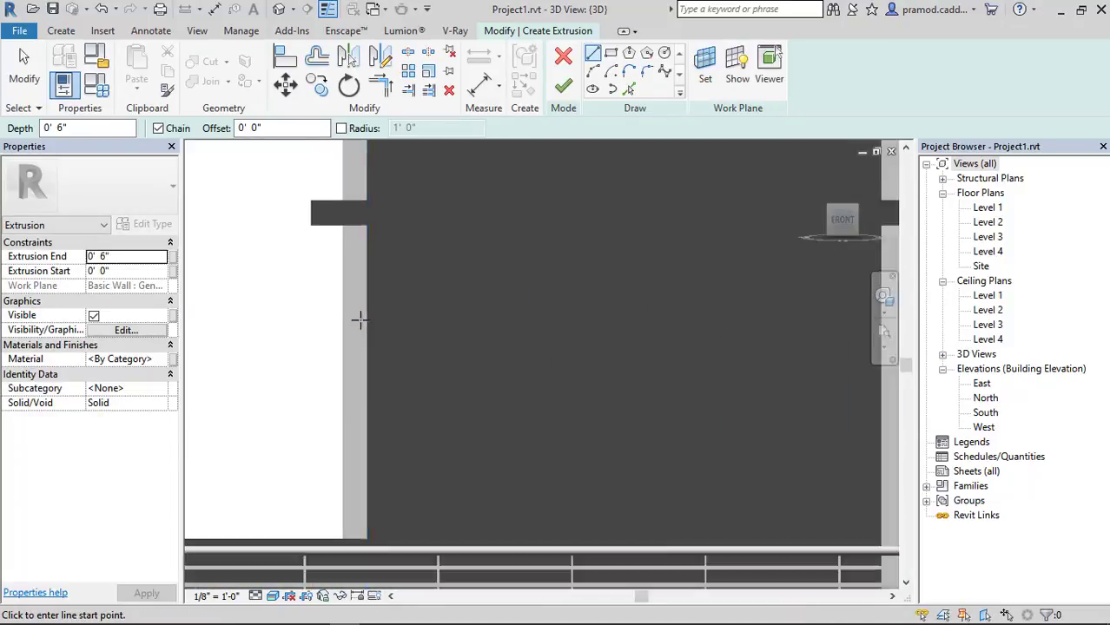
left_click(342, 262)
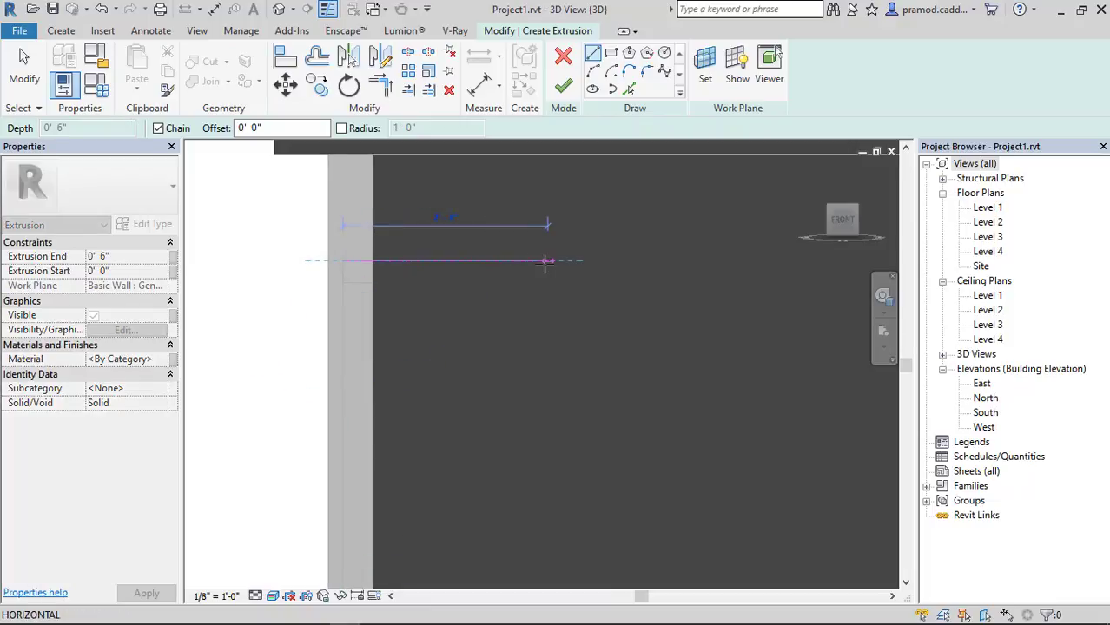
left_click(373, 260)
key("Escape")
Change the 3D view's visual style to Hidden Line so the first frame's edges show
scroll(414, 274, "down", 1)
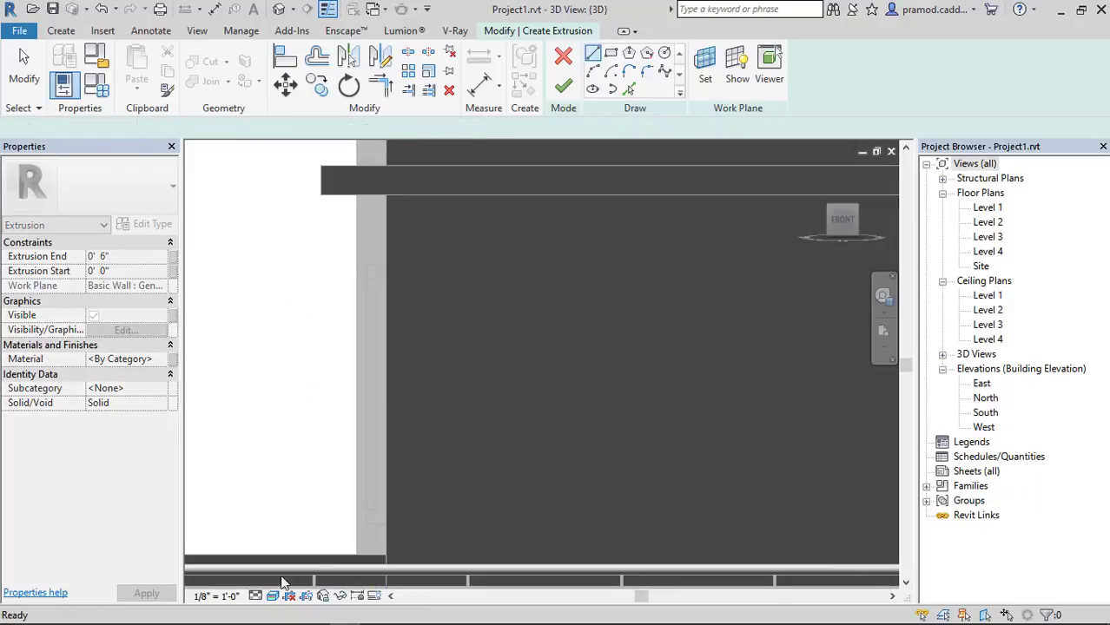
left_click(273, 597)
left_click(310, 513)
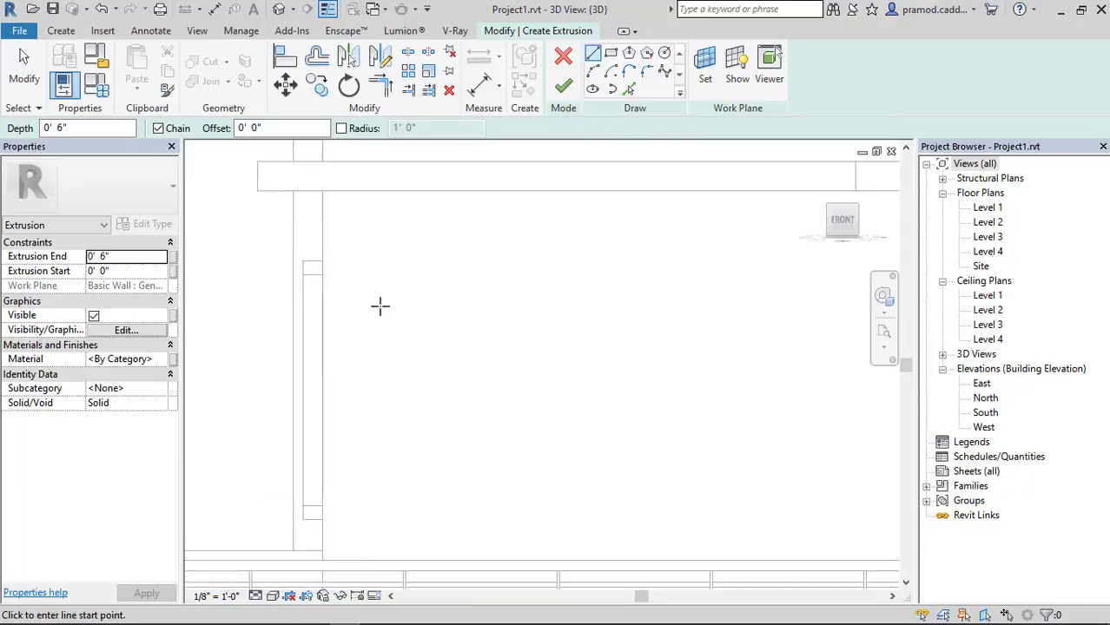
Sketch the second frame's outer outline from the wall corner, about 4'-0" wide and 4'-6" high, returning to the first frame's outer face
left_click(345, 262)
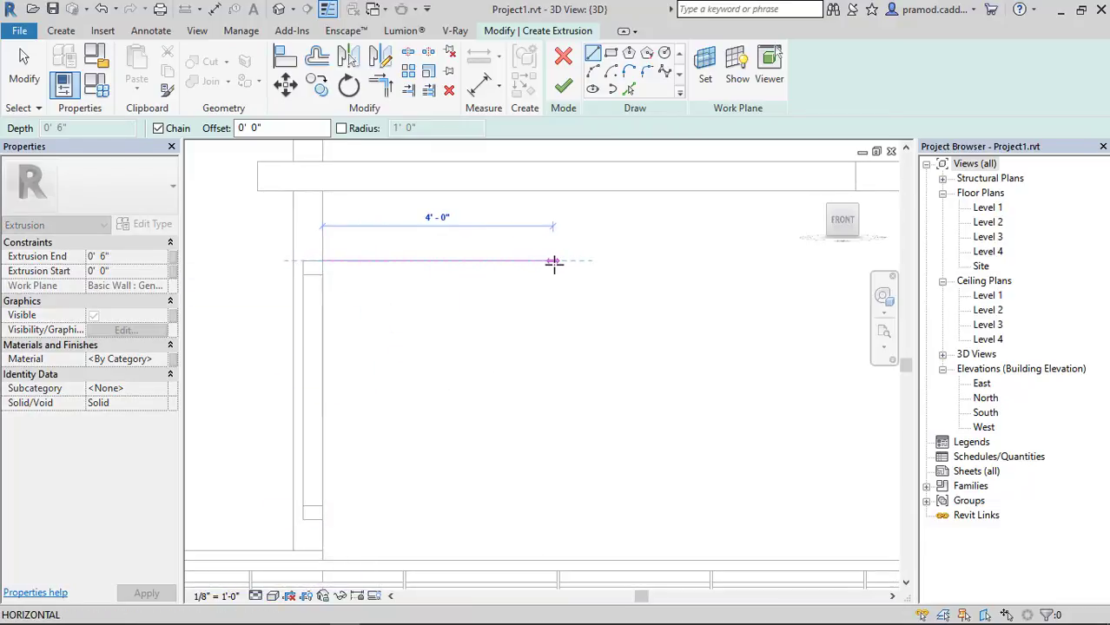
left_click(553, 261)
left_click(554, 519)
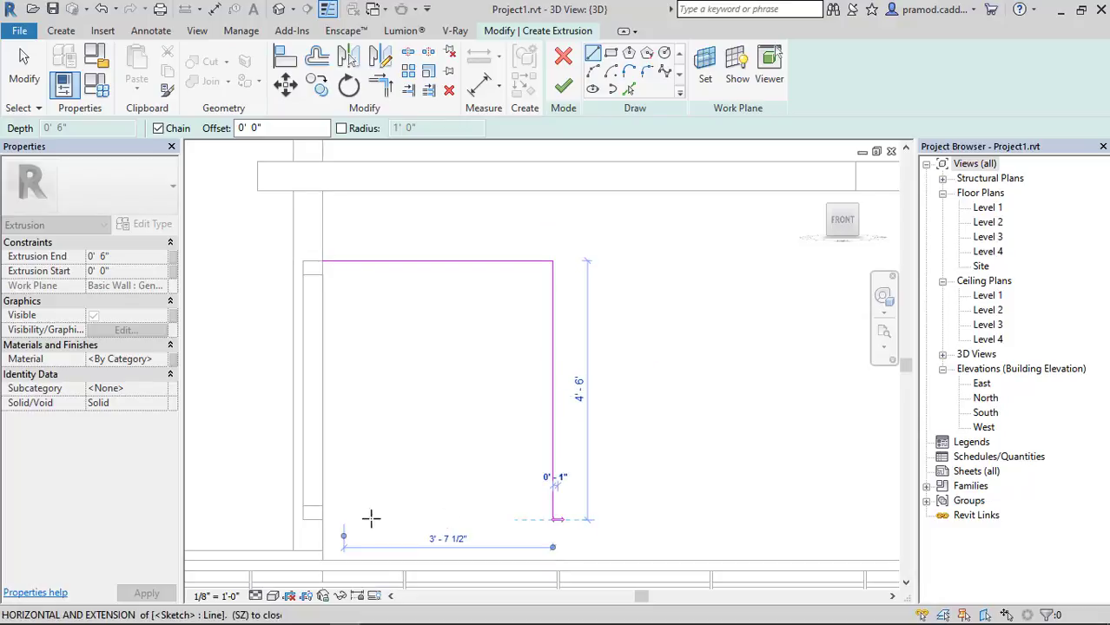
left_click(303, 519)
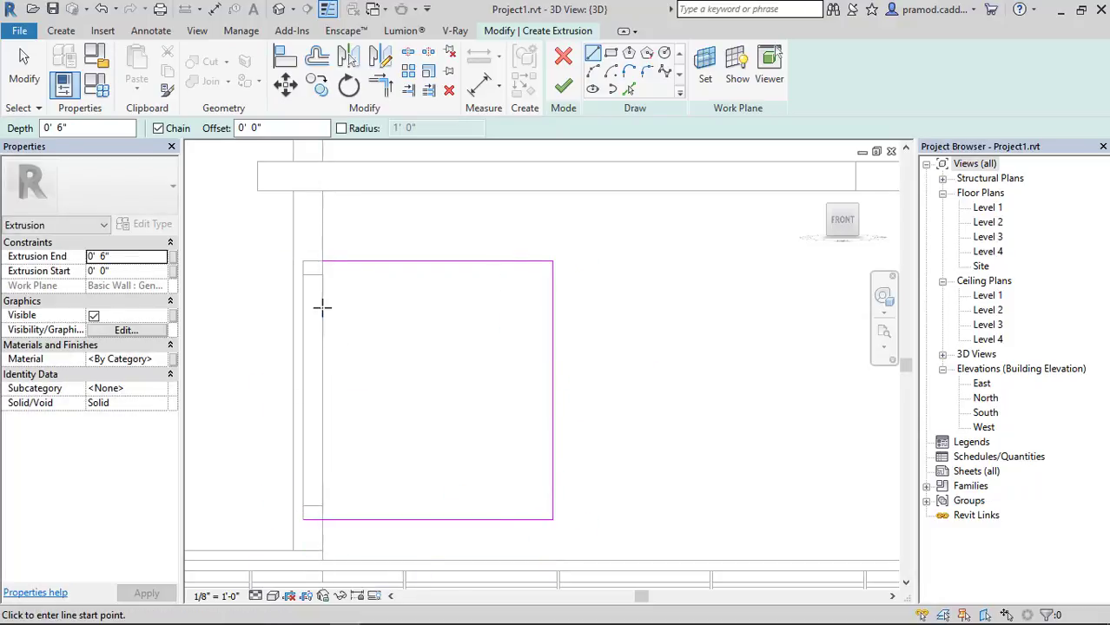
Extend the upper line 4" over the first frame's end and draw 3" vertical end lines at both the upper and lower frame ends
left_click(322, 261)
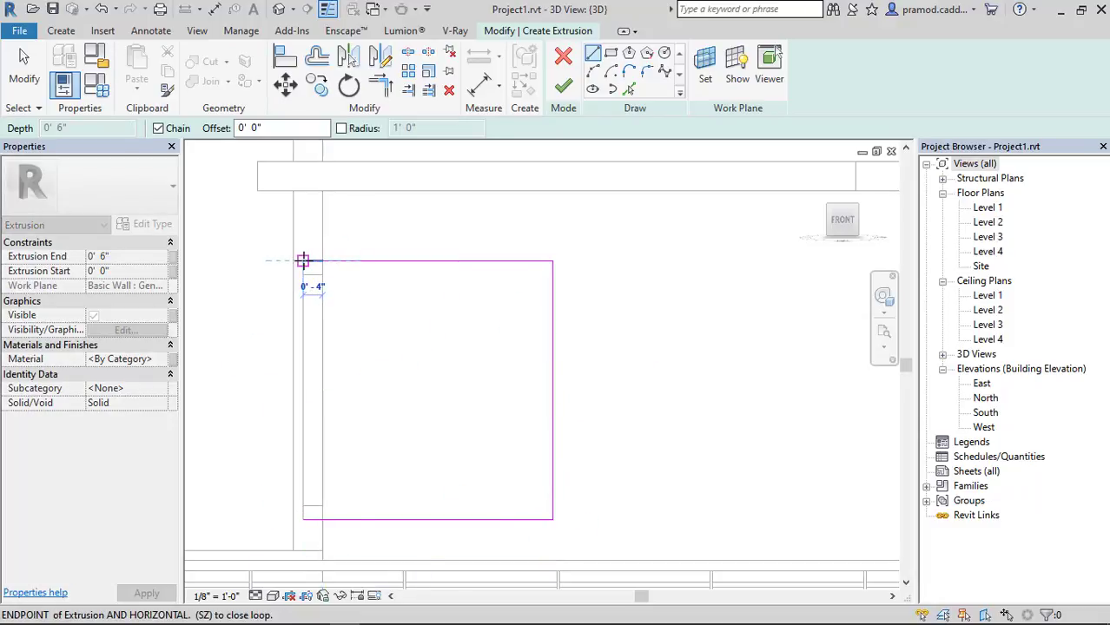
left_click(303, 260)
left_click(303, 274)
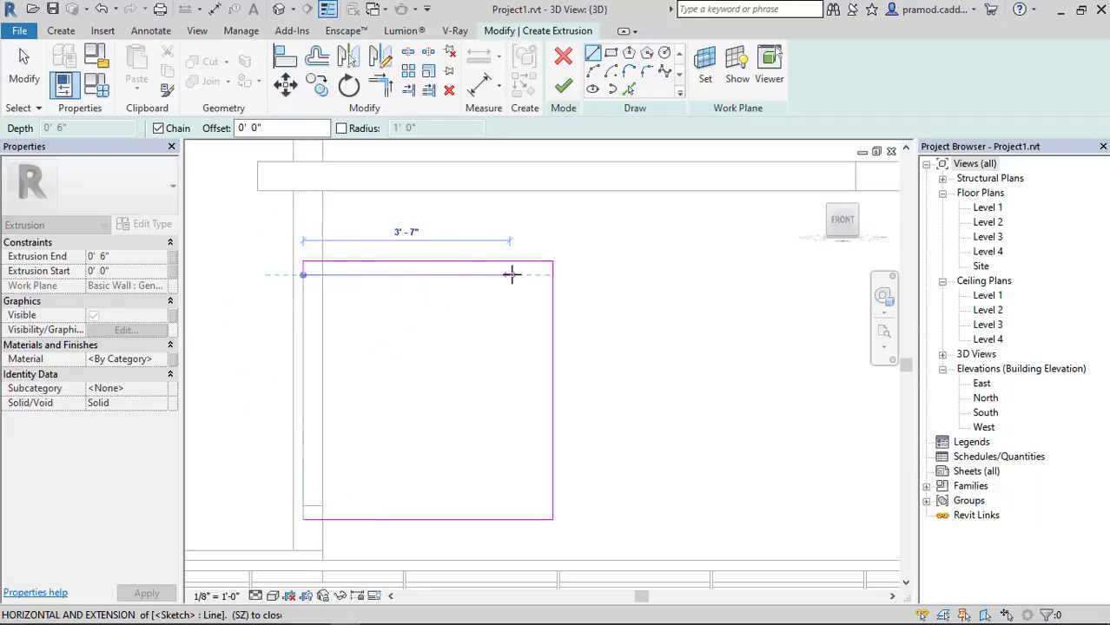
key("Escape")
left_click(303, 519)
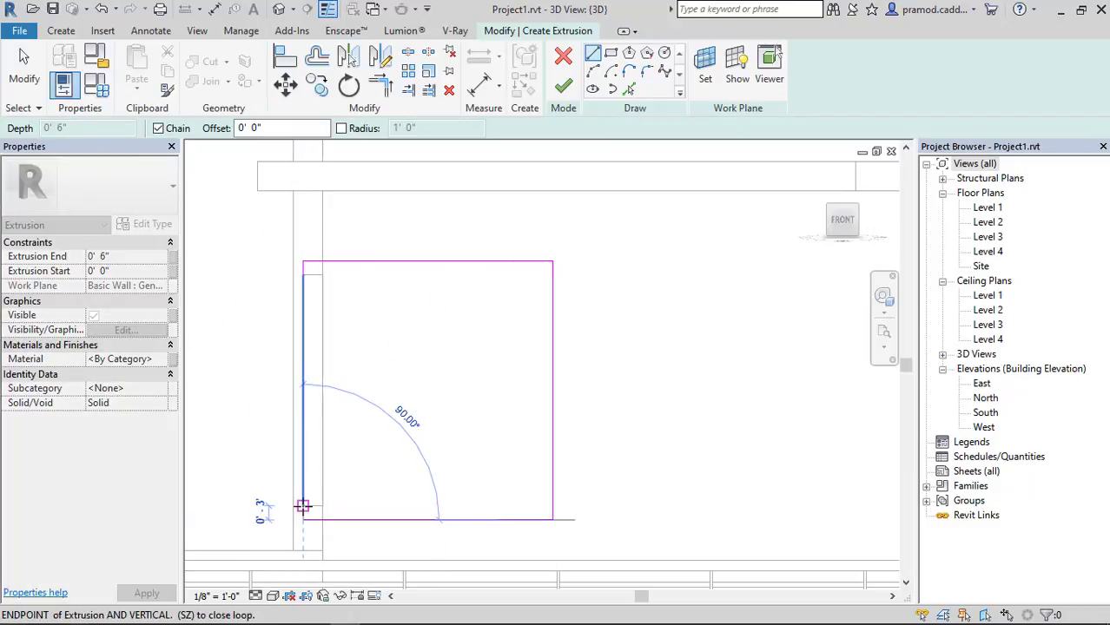
left_click(303, 506)
key("Escape")
Offset copies of the outline's upper, outer vertical and lower lines 3" inward
left_click(313, 61)
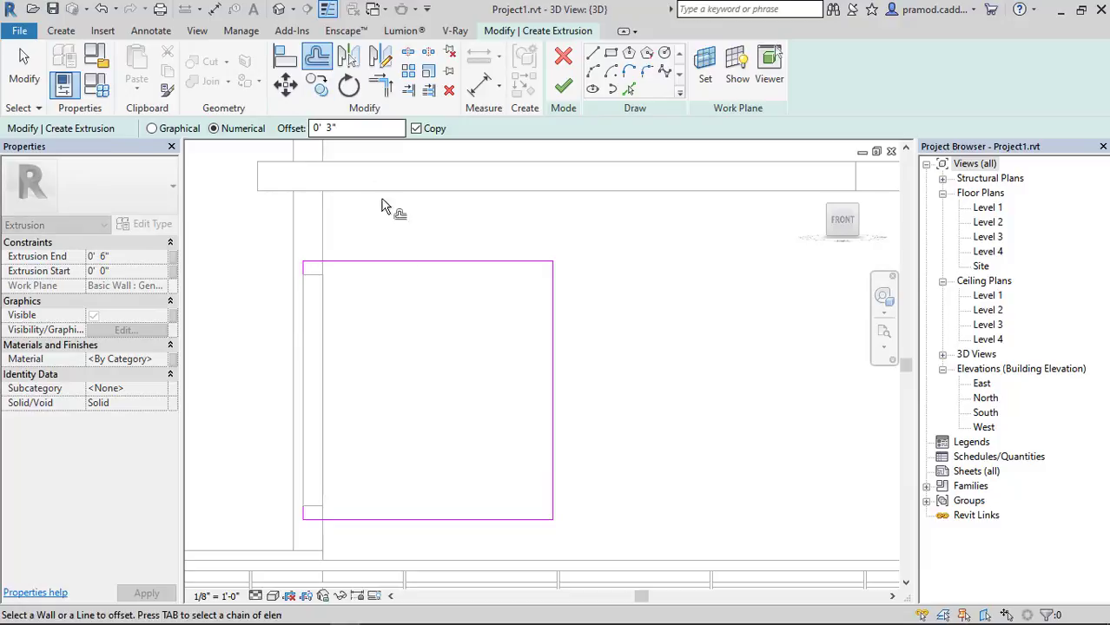
left_click(385, 264)
left_click(553, 356)
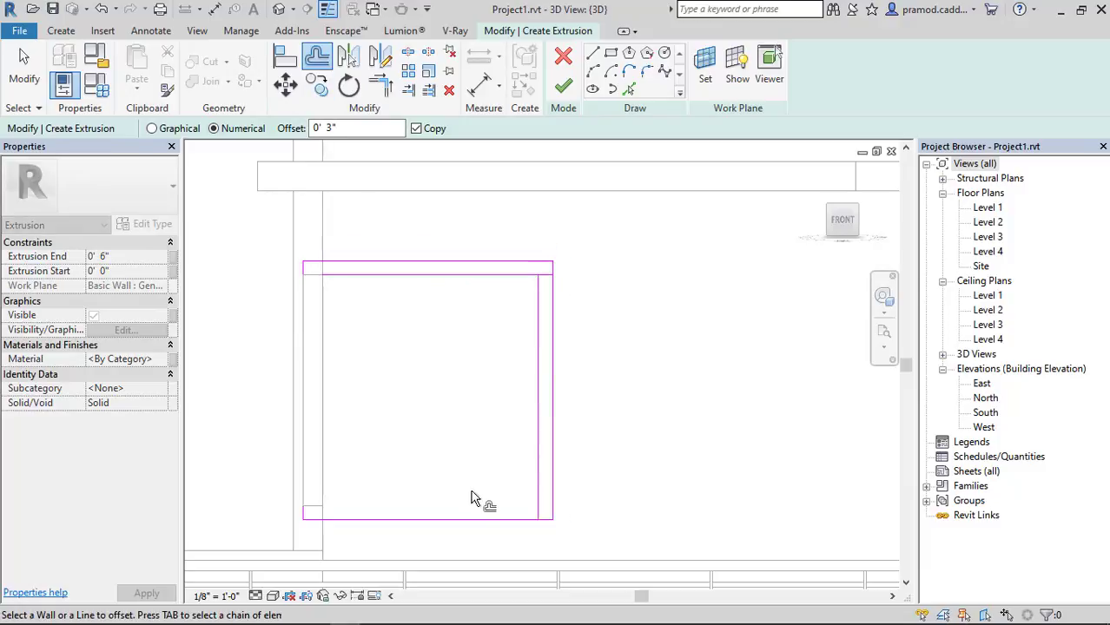
left_click(460, 520)
key("Escape")
key("Escape")
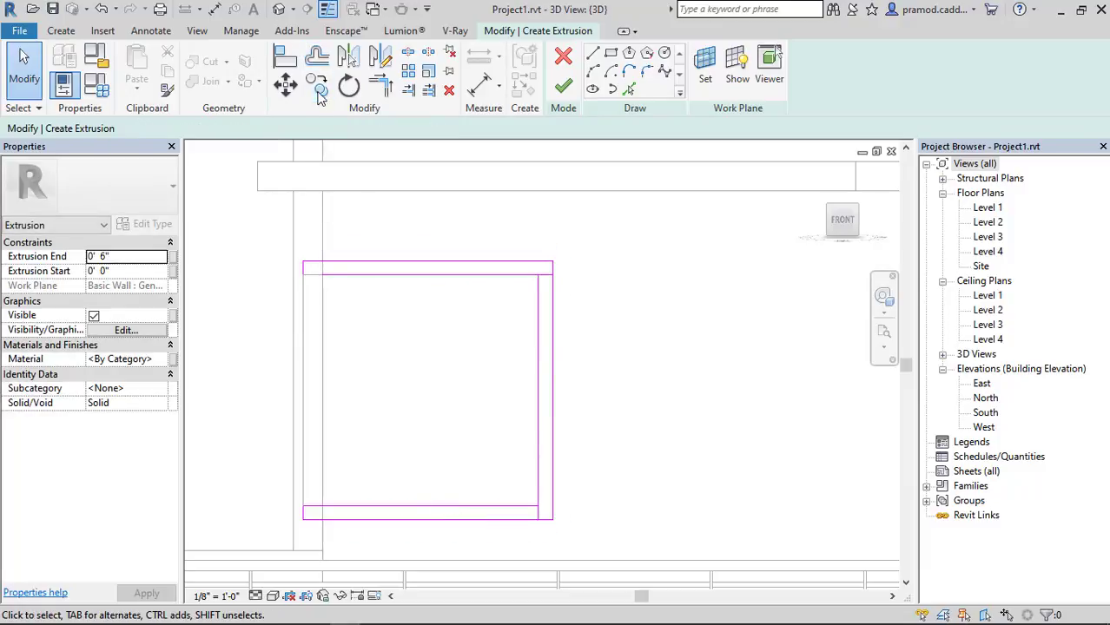
Trim the inner offset lines into clean corners and close their ends, and finish the second frame's sketch
left_click(385, 90)
scroll(315, 278, "up", 3)
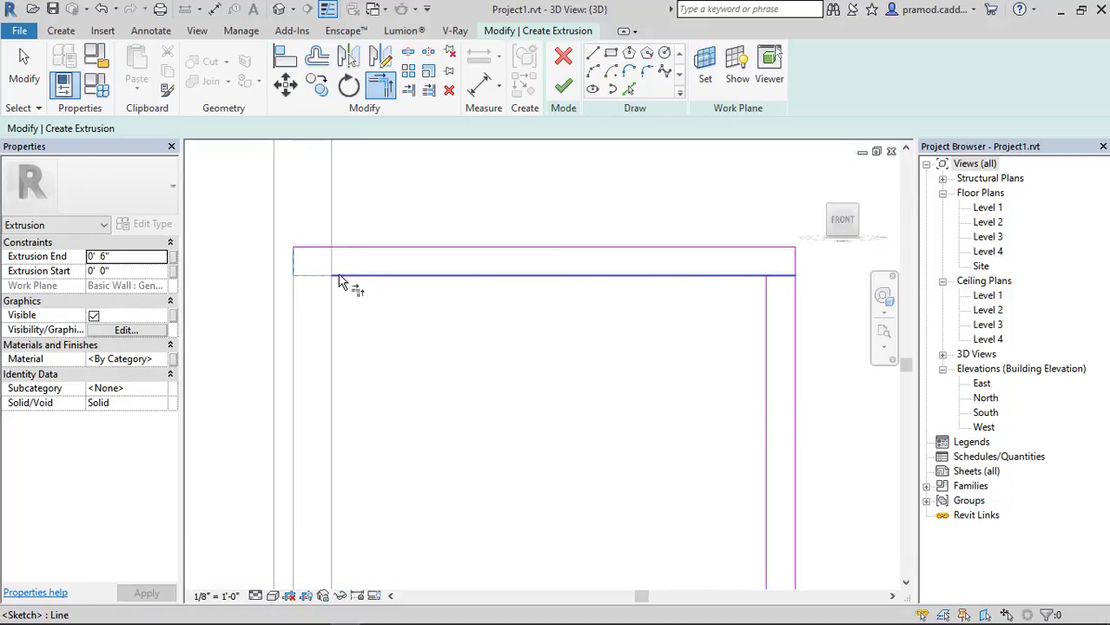
scroll(347, 287, "down", 3)
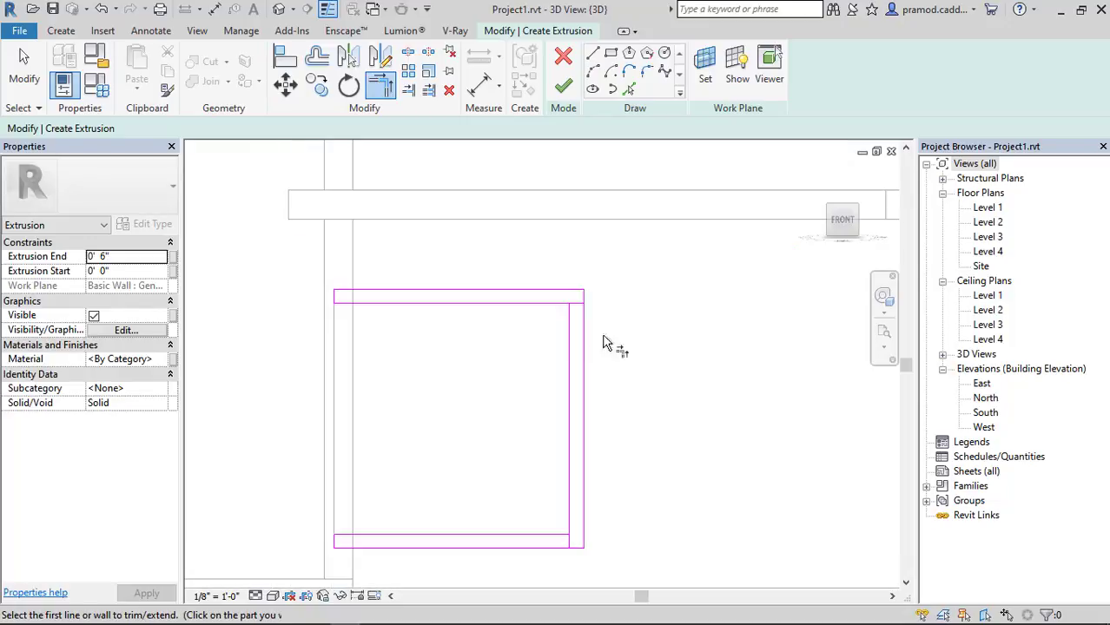
left_click(564, 522)
left_click(564, 535)
scroll(446, 466, "down", 3)
key("Escape")
key("Escape")
scroll(421, 371, "down", 1)
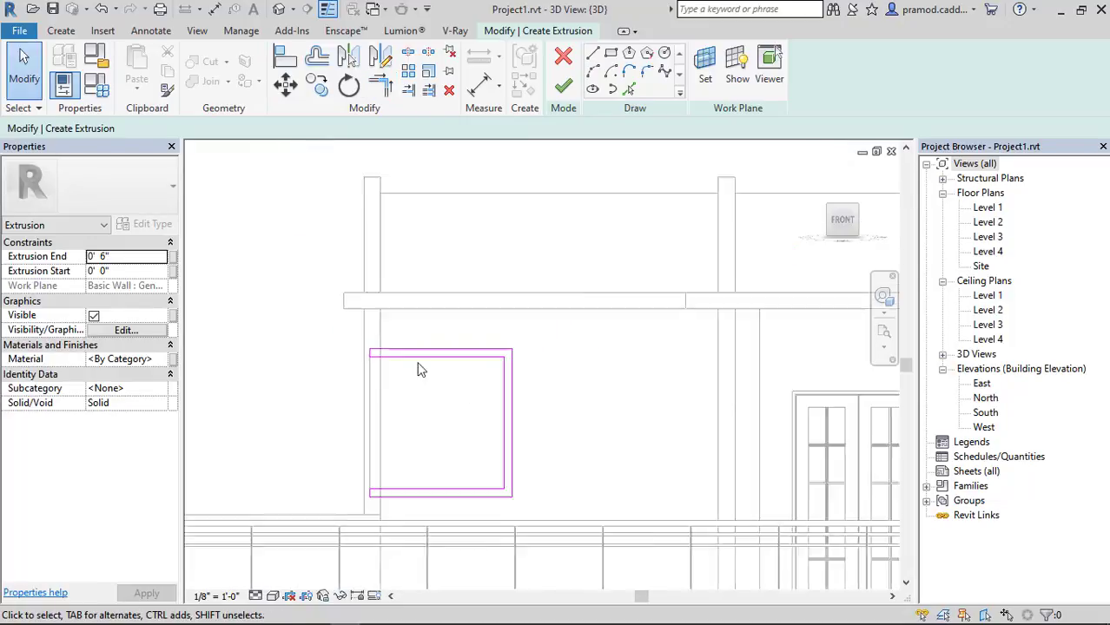
scroll(420, 371, "down", 2)
left_click(563, 84)
Change the 3D view's visual style to Realistic and show both frames meeting at the wall corner
left_click(272, 596)
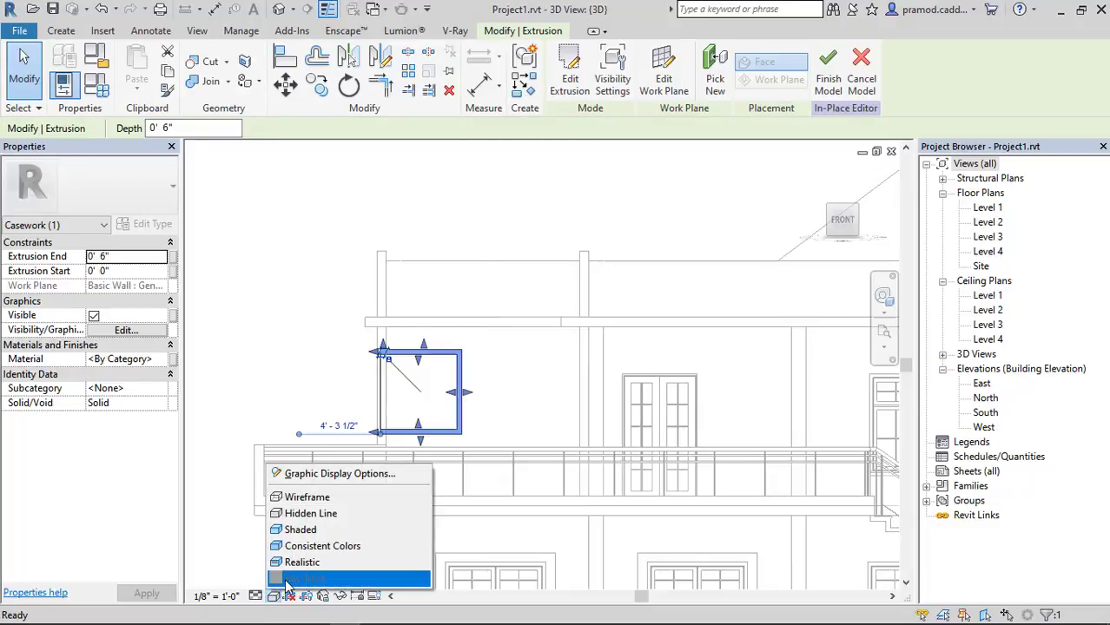
left_click(304, 562)
middle_click_drag(460, 408, 519, 429, "shift")
left_click(519, 429)
scroll(394, 365, "up", 5)
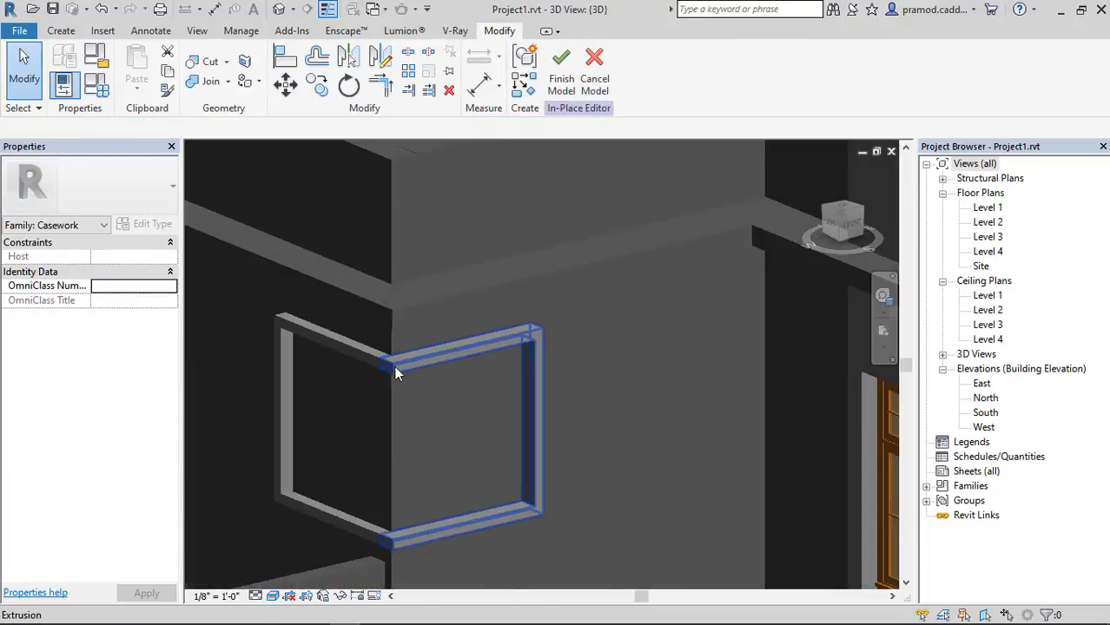
Set the second frame's extrusion end to 3"
left_click(408, 353)
left_click(120, 257)
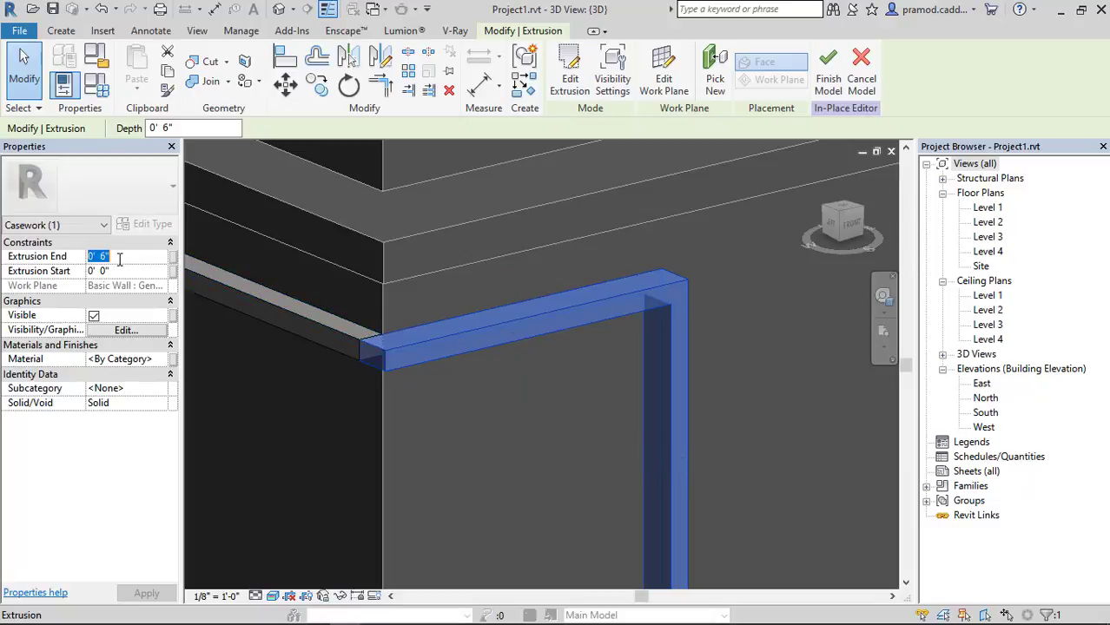
scroll(466, 363, "down", 4)
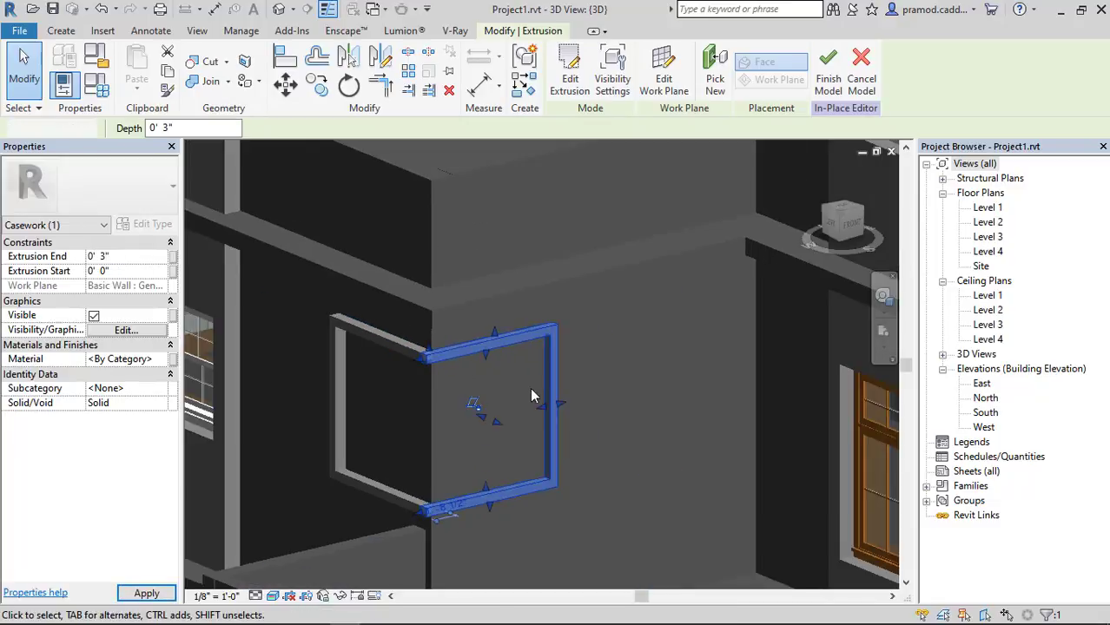
middle_click_drag(532, 390, 514, 451, "shift")
left_click(514, 452)
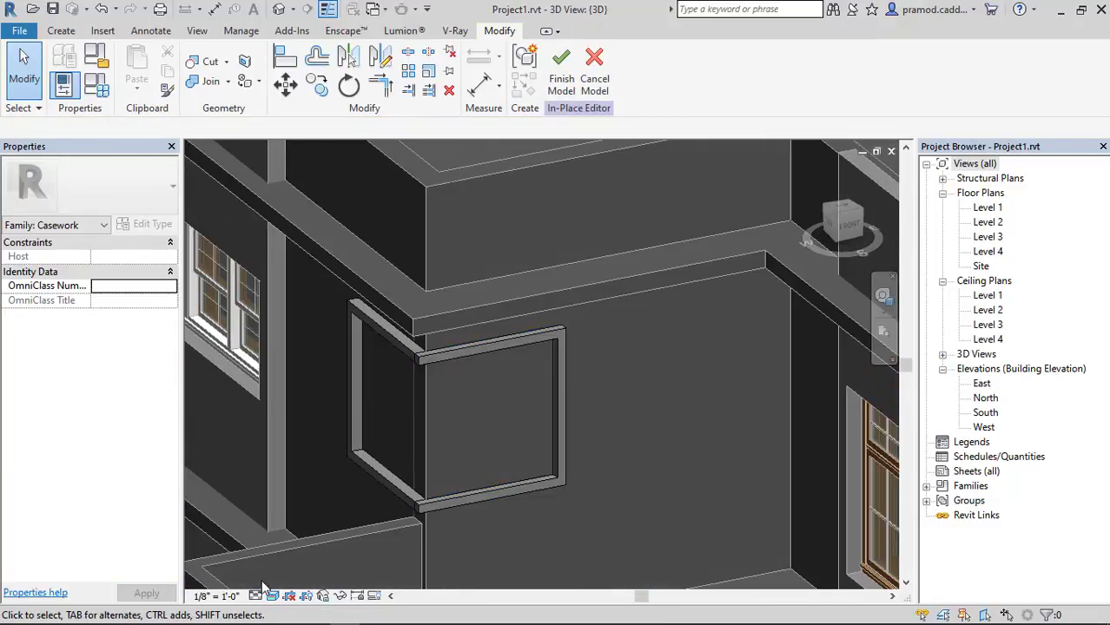
Switch to Photos and examine the corner cladding in the reference picture before returning to Revit
mouse_move(286, 619)
left_click(374, 613)
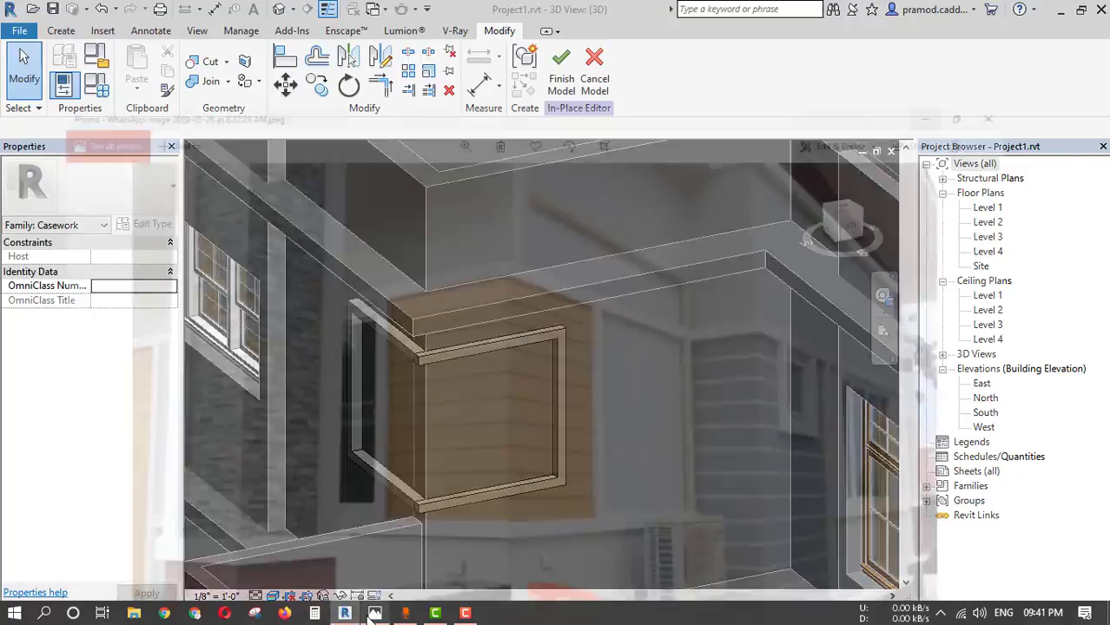
scroll(523, 260, "down", 1)
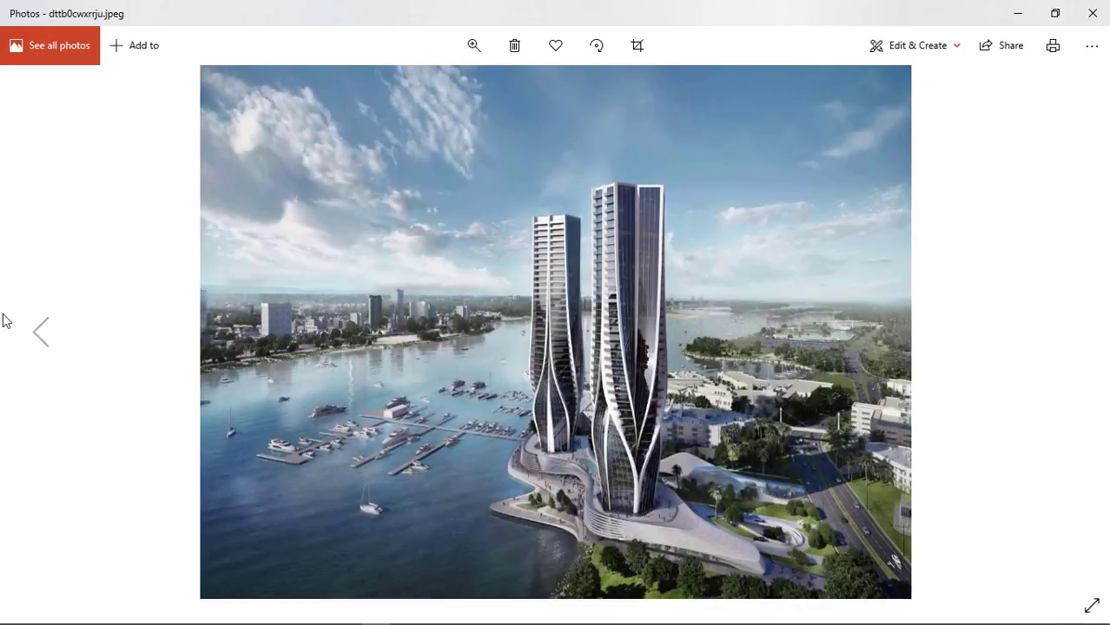
left_click(41, 335)
scroll(548, 300, "up", 2, "ctrl")
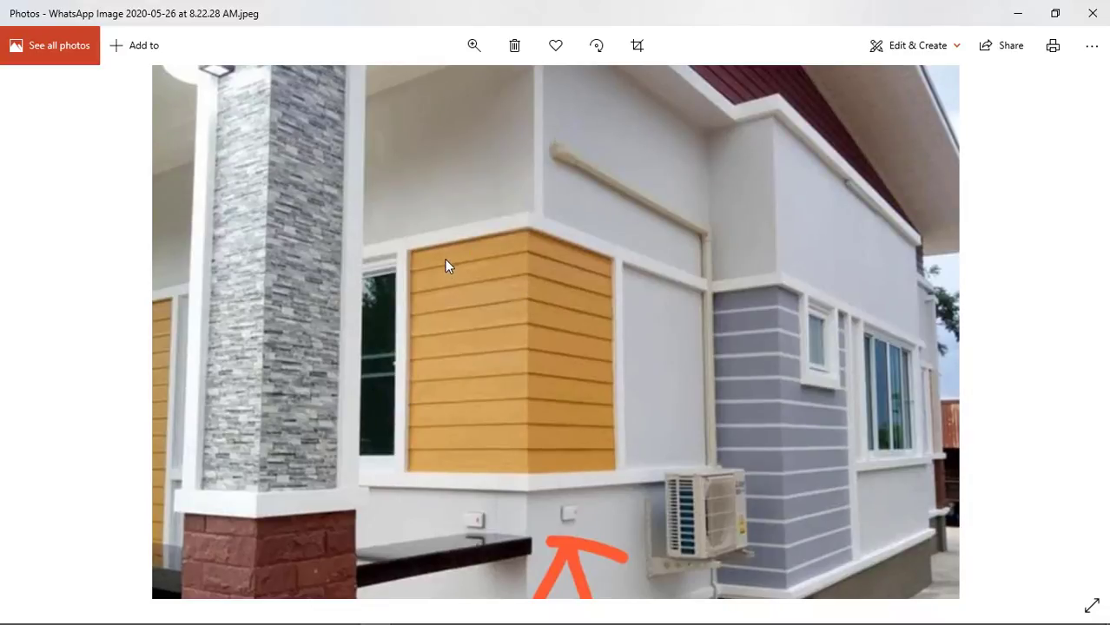
left_click(1019, 13)
Start a sweep and pick the wall-side inner edges of both frames' lower members as its path
middle_click_drag(412, 267, 643, 382, "shift")
left_click(70, 33)
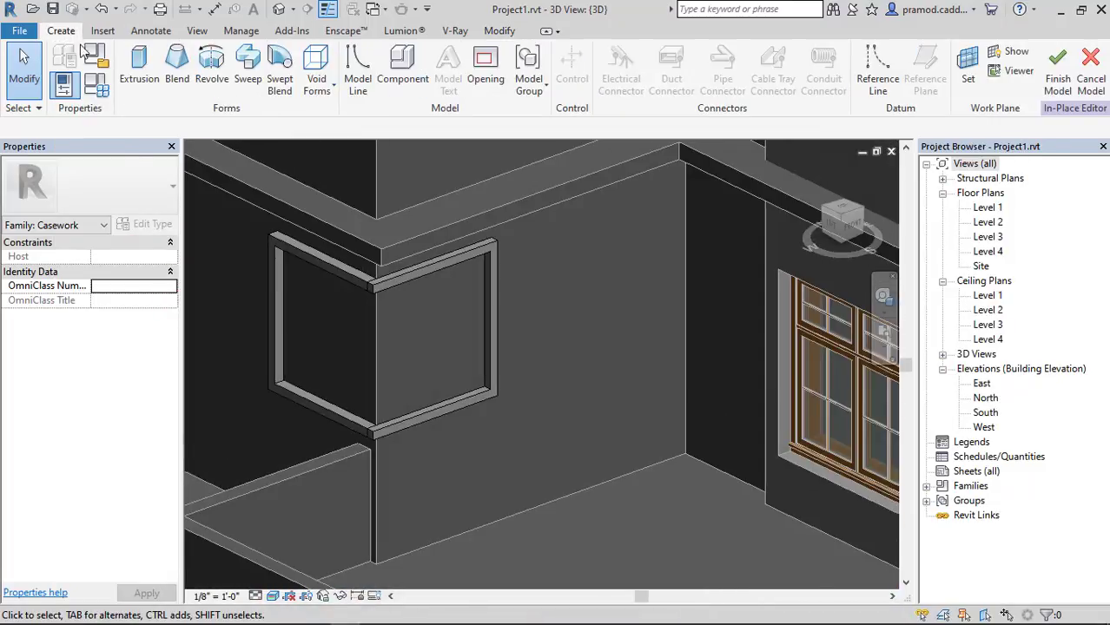
left_click(255, 82)
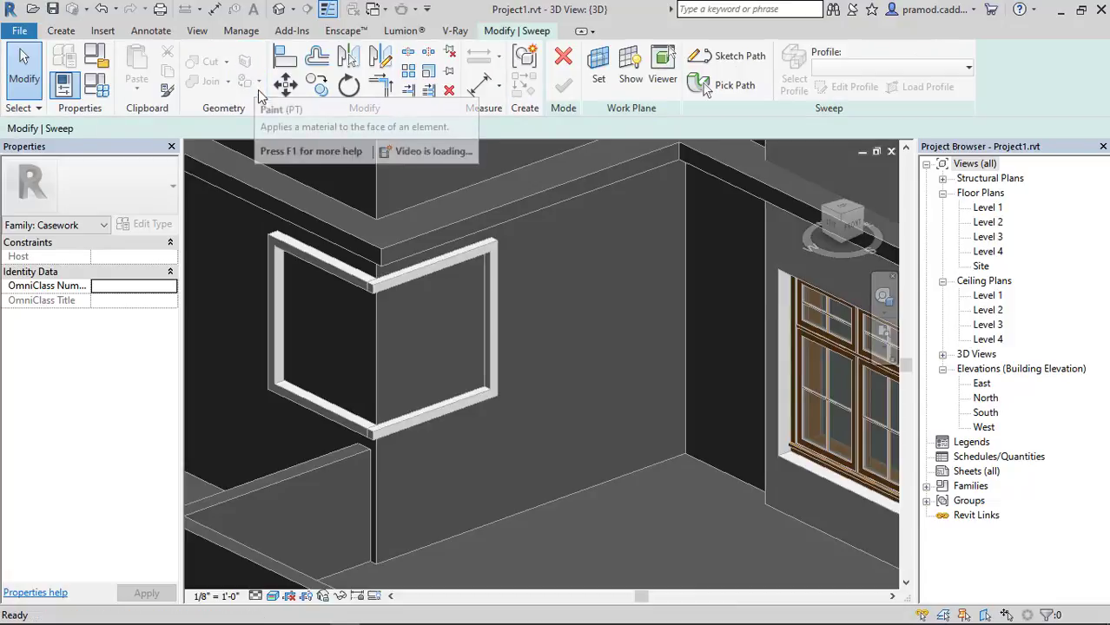
left_click(714, 87)
scroll(371, 441, "up", 4)
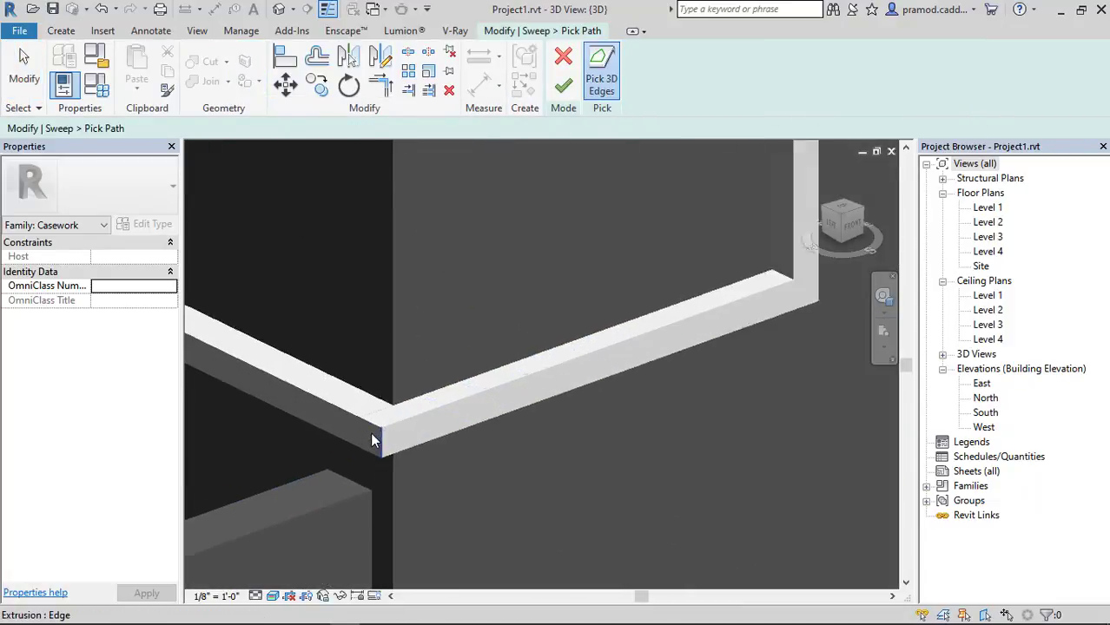
left_click(425, 396)
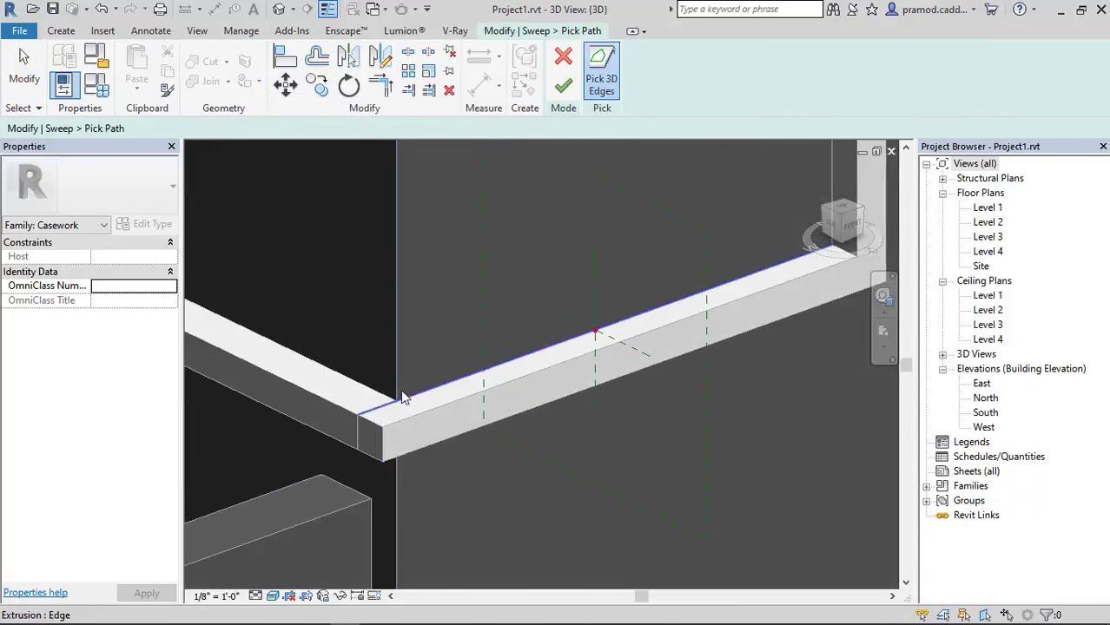
left_click(379, 390)
scroll(417, 417, "down", 3)
middle_click_drag(451, 434, 535, 458)
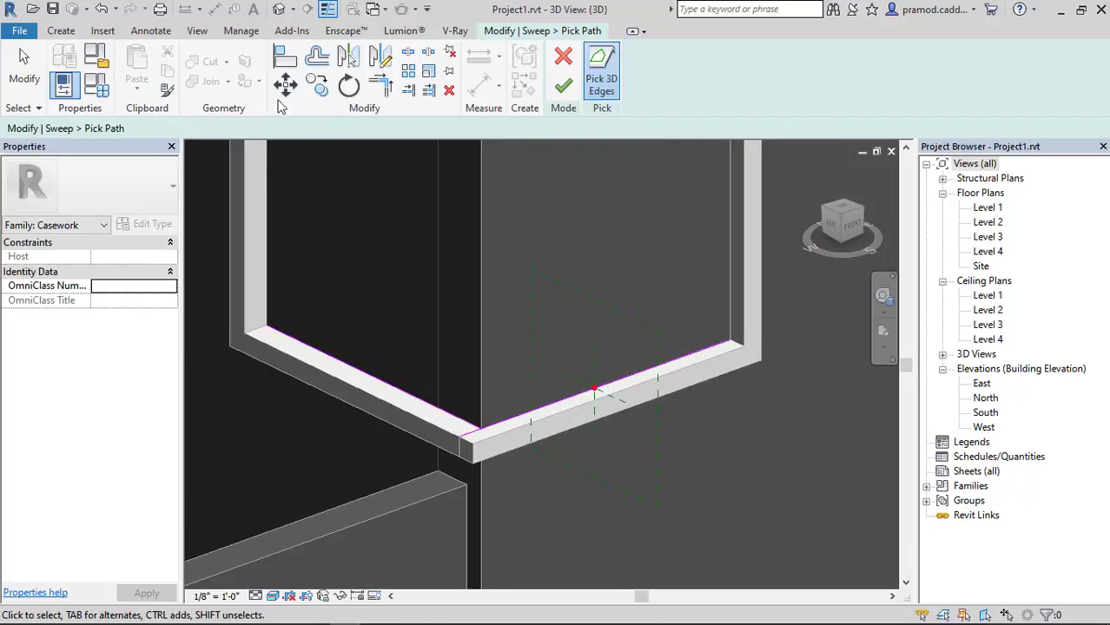
key("Escape")
Change the 3D view's visual style to Hidden Line and zoom to where the two path lines meet at the corner
scroll(501, 432, "up", 2)
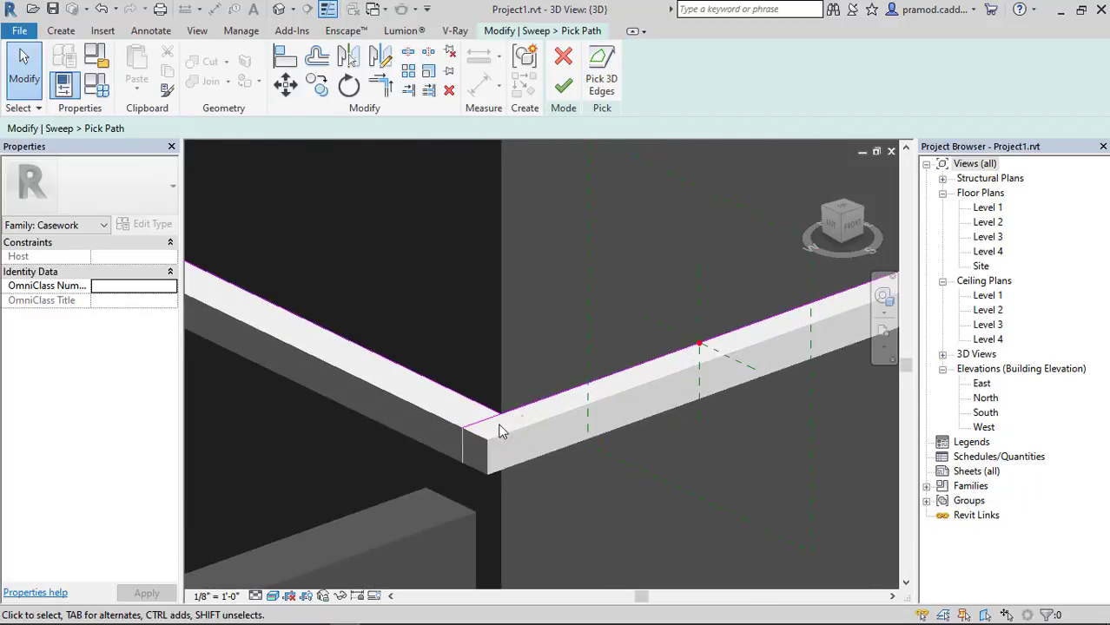
left_click(255, 595)
left_click(317, 526)
scroll(473, 449, "down", 2)
scroll(473, 449, "down", 3)
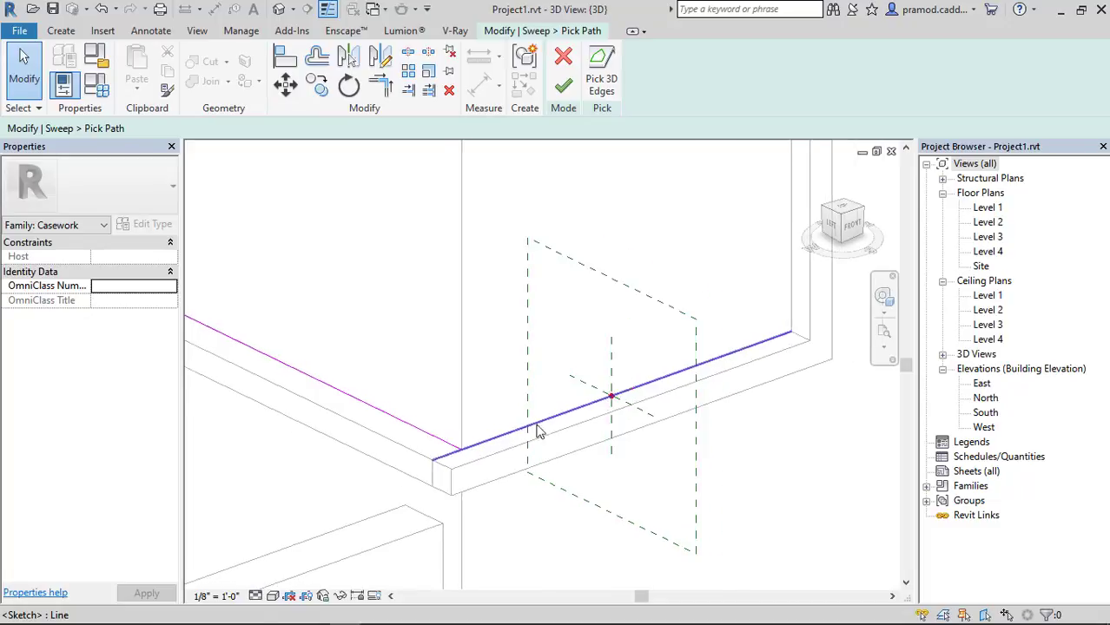
scroll(488, 450, "up", 3)
scroll(487, 451, "up", 2)
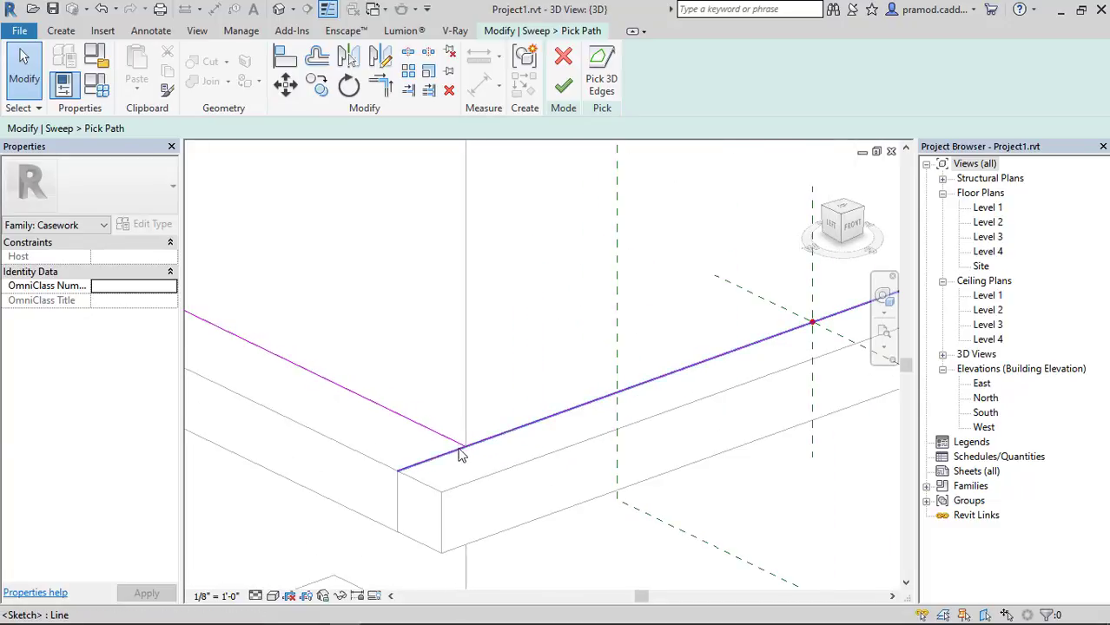
Try to finish the sweep path with one line still running past the wall corner
left_click(461, 451)
left_click(570, 80)
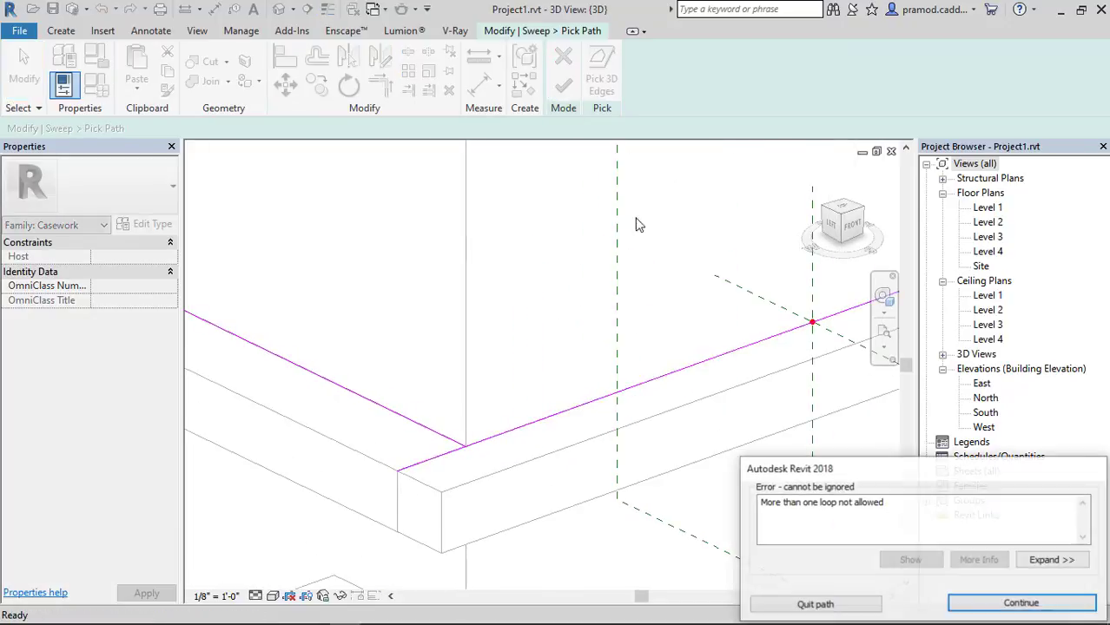
left_click(971, 603)
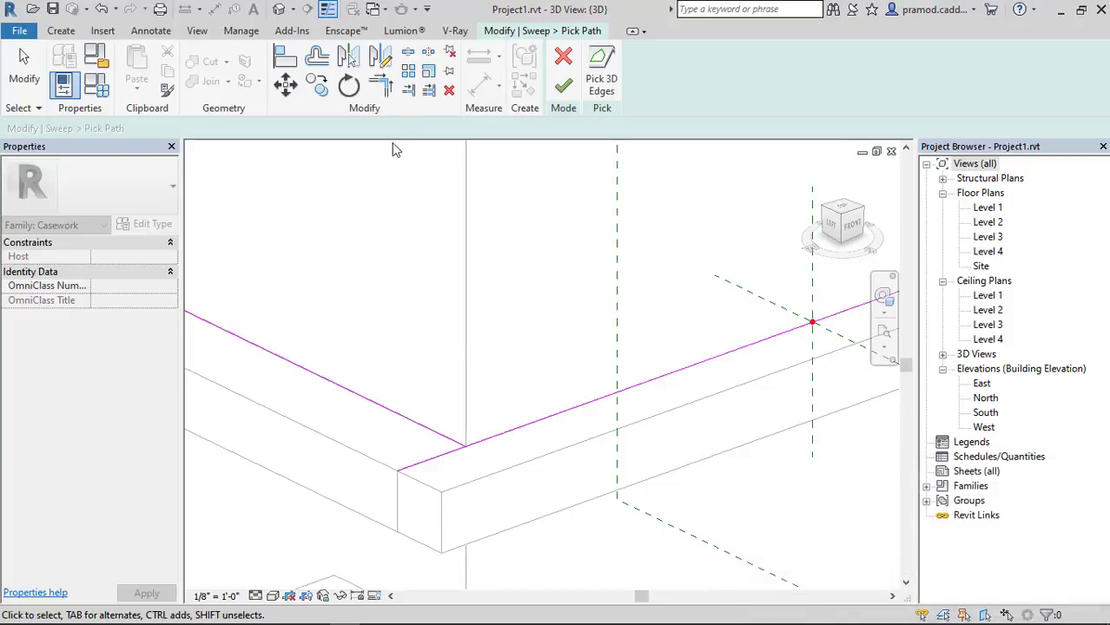
Trim the two path lines to meet at the wall corner and finish the sweep path
left_click(379, 84)
left_click(447, 437)
left_click(500, 435)
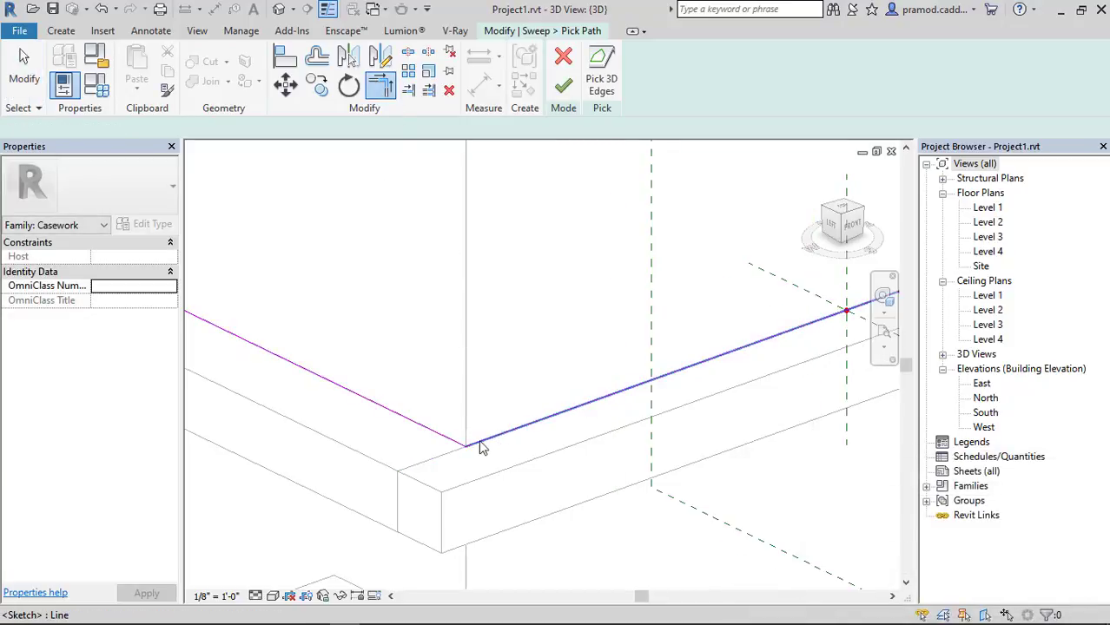
key("Escape")
scroll(423, 472, "down", 3)
scroll(428, 476, "down", 3)
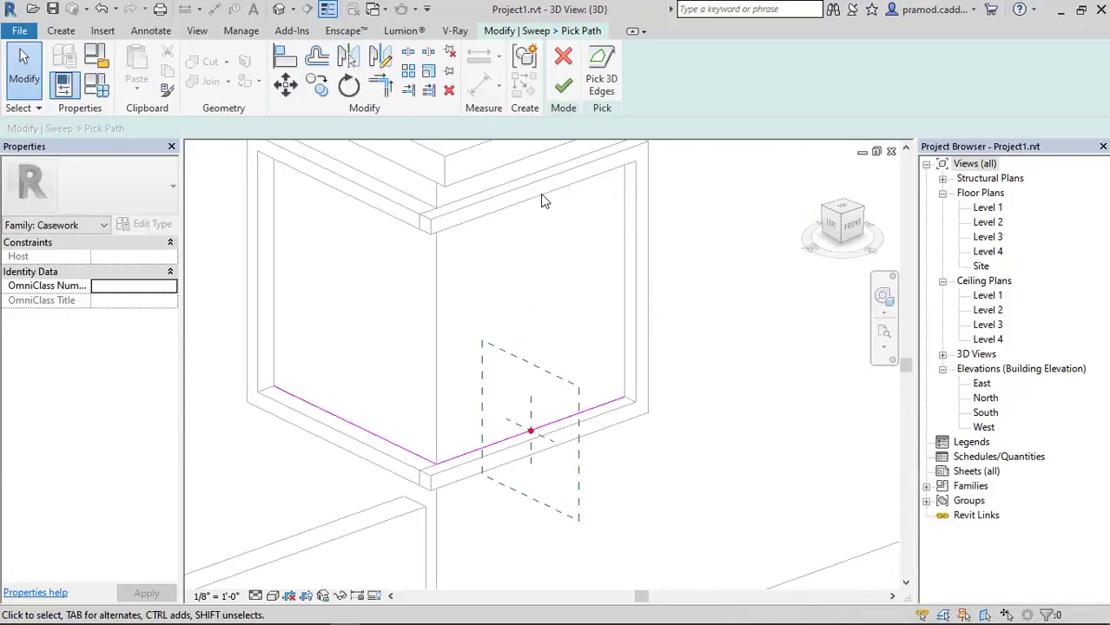
left_click(563, 87)
Orient the 3D view to Left, close in on the path's profile point, and open the sweep's profile sketch
scroll(545, 436, "down", 3)
middle_click_drag(546, 436, 617, 444, "shift")
left_click(835, 225)
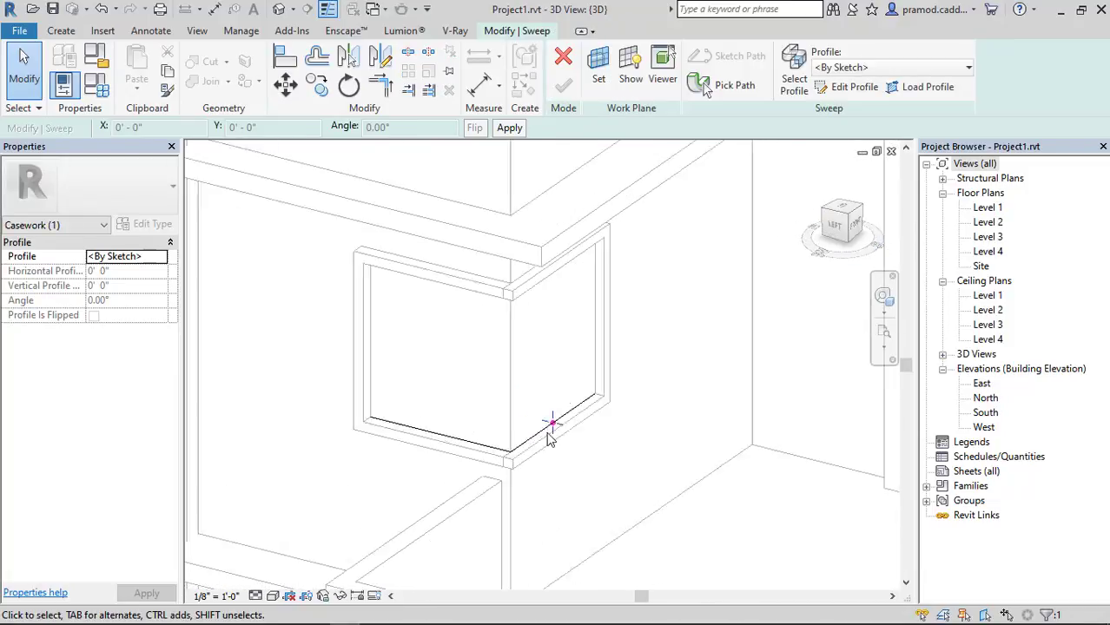
scroll(468, 336, "down", 8)
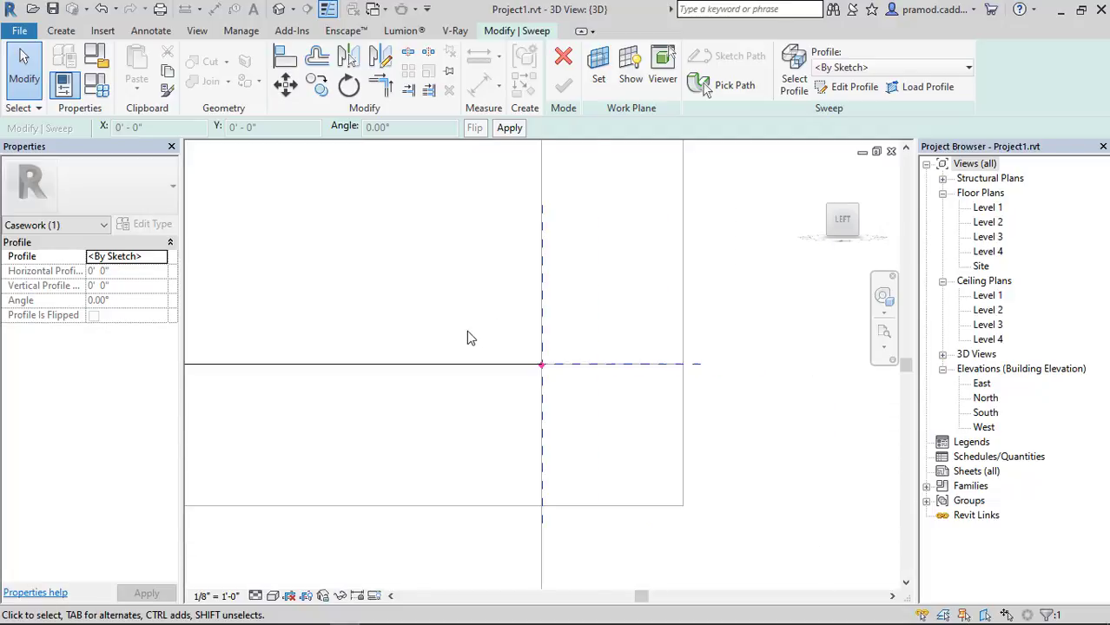
middle_click_drag(586, 360, 533, 489)
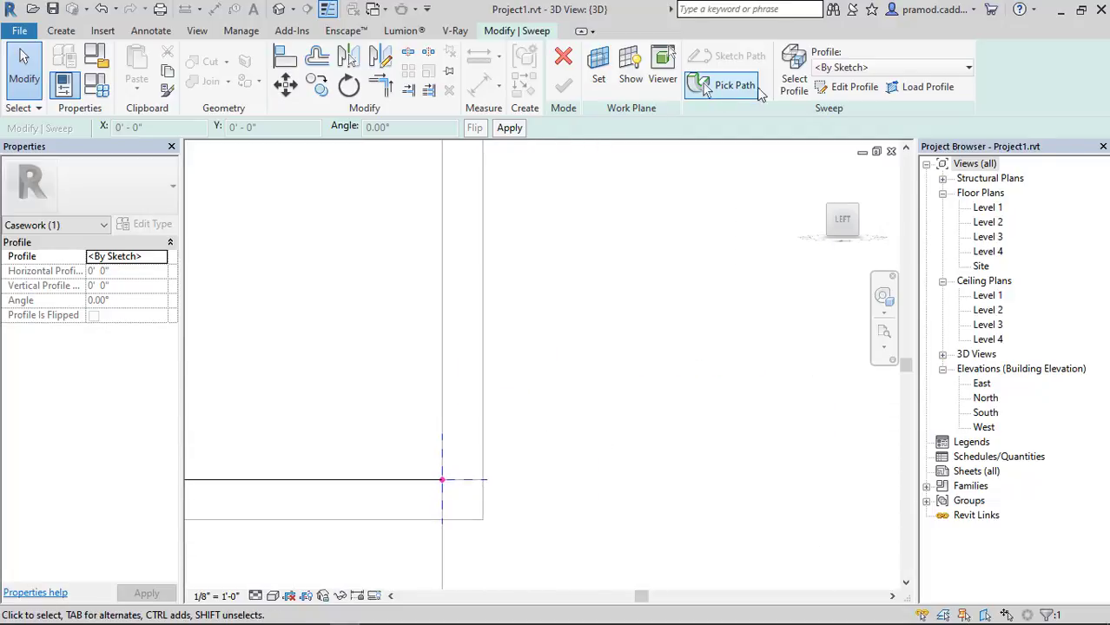
left_click(854, 87)
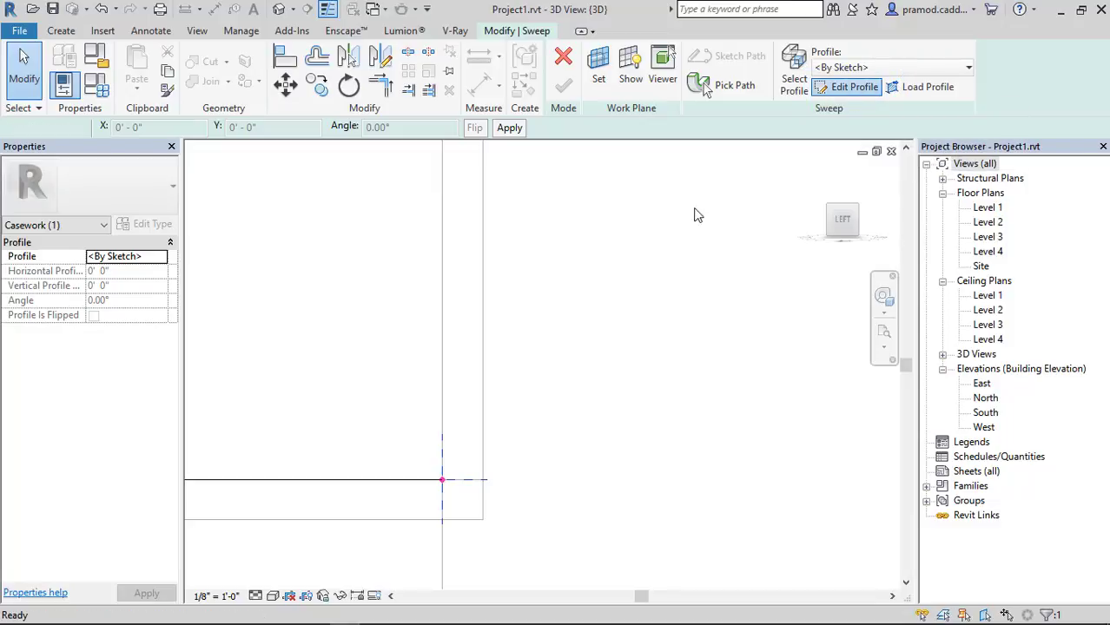
Sketch a 2" base line from the path point and a stepped board outline above it with a notch 1/2" deep and 1" high
left_click(436, 474)
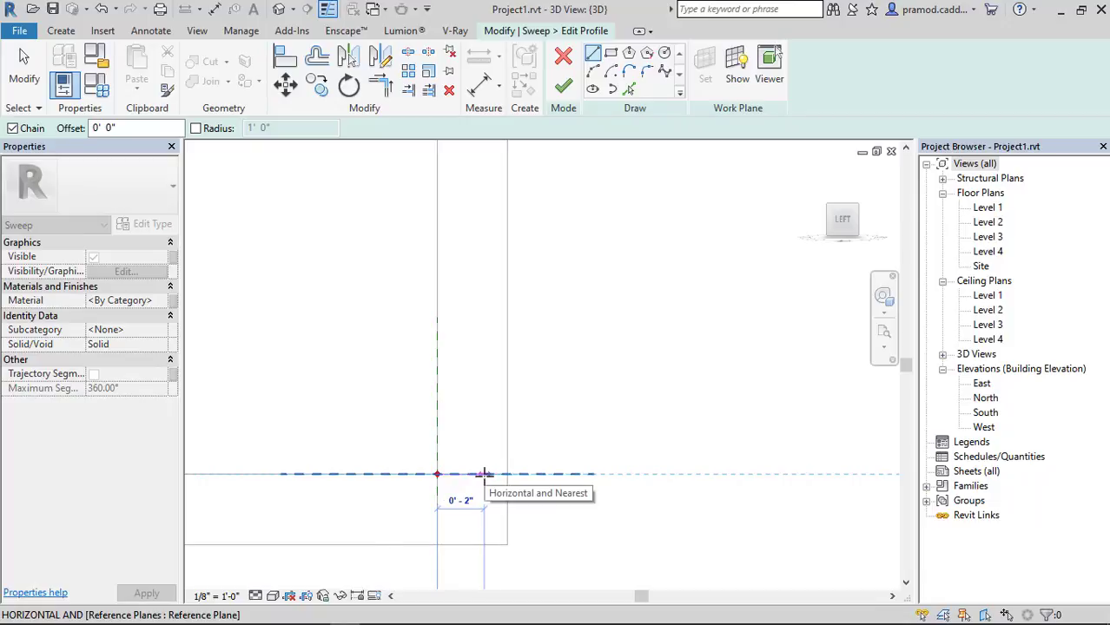
left_click(483, 474)
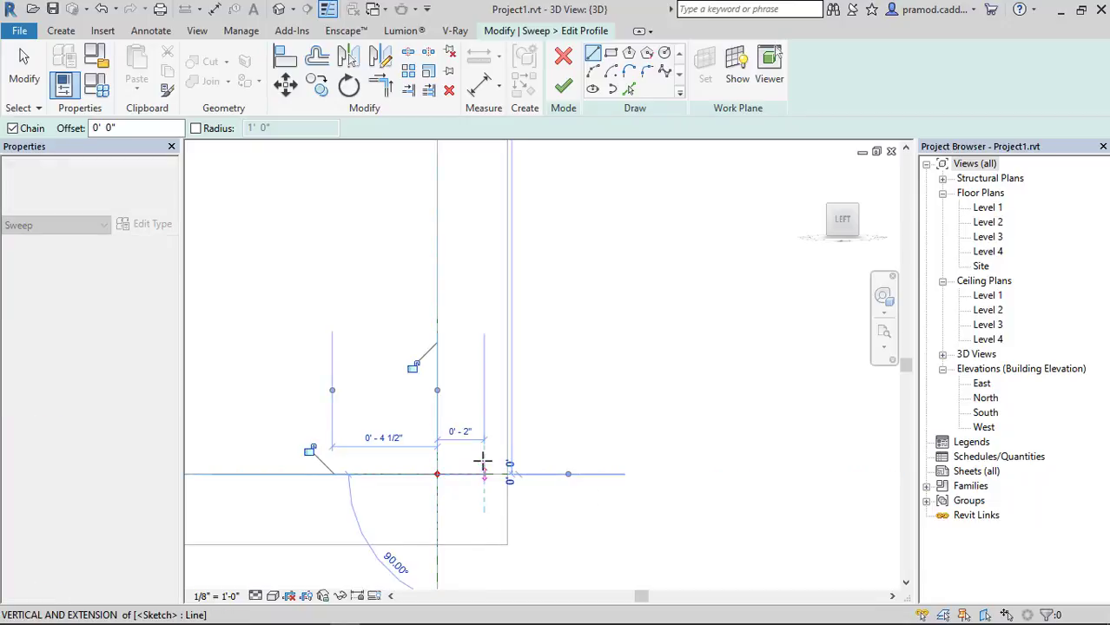
left_click(484, 404)
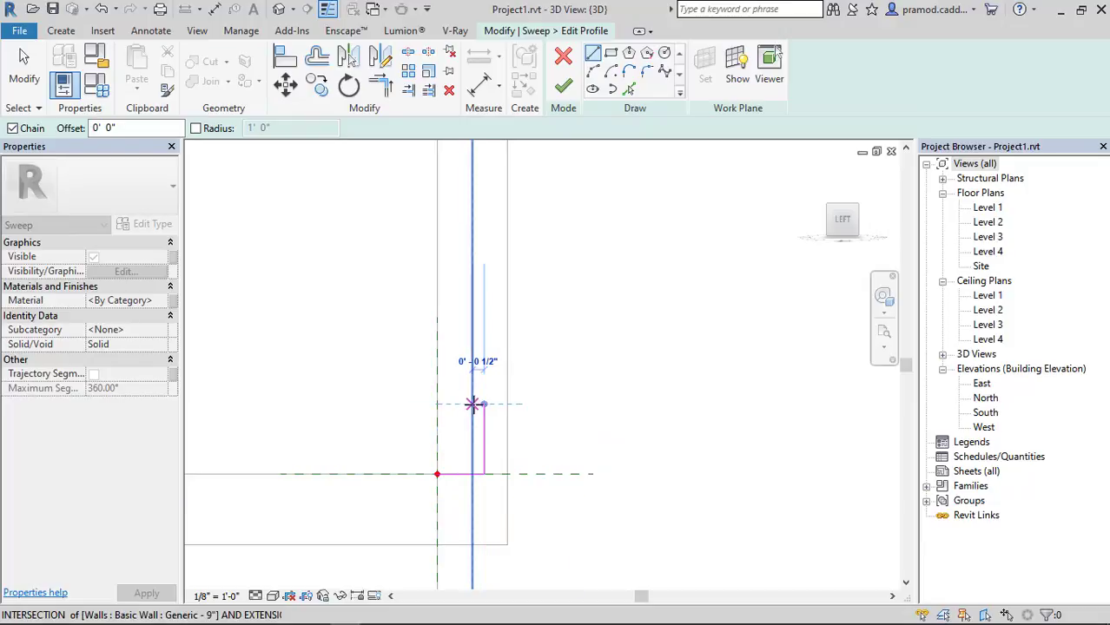
left_click(472, 404)
left_click(472, 380)
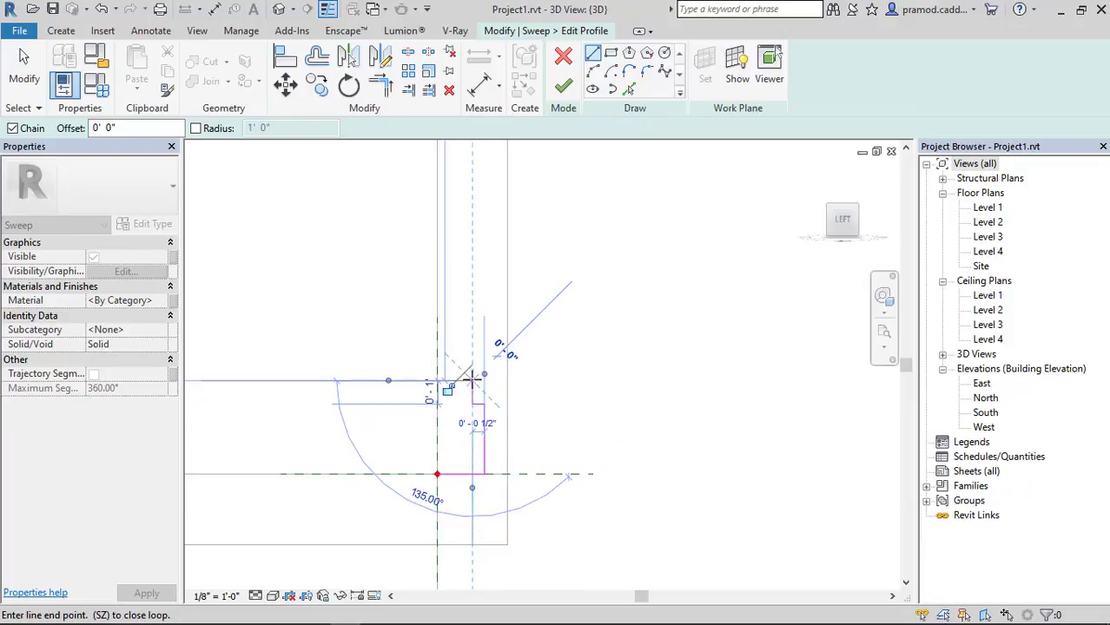
left_click(484, 380)
key("Escape")
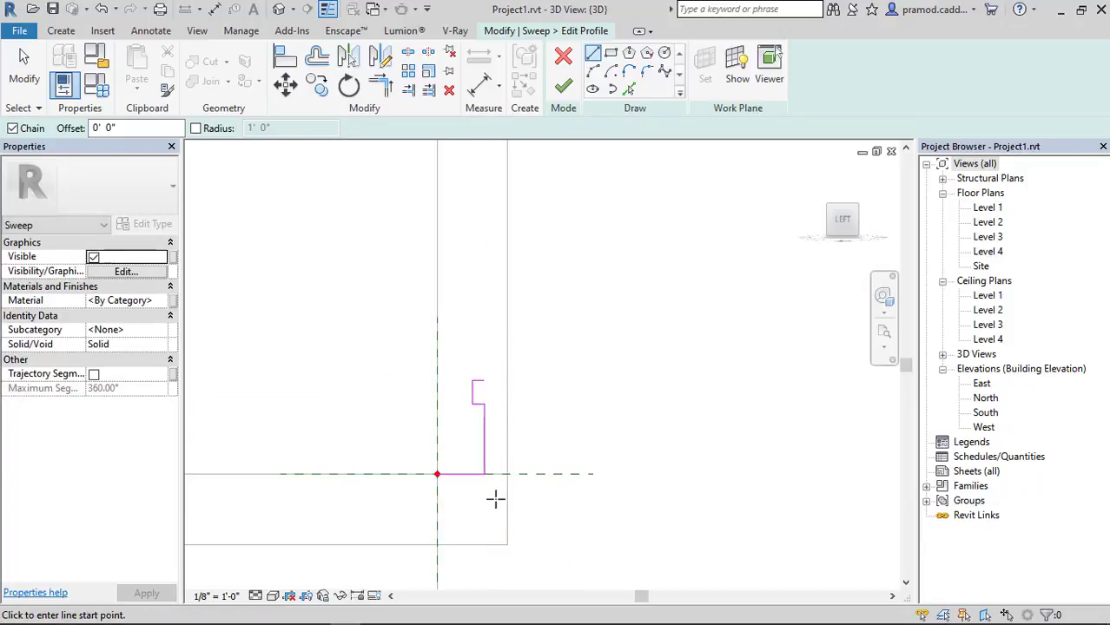
key("Escape")
Copy the stepped board outline upward repeatedly at 4" spacing, end to end, until it reaches the frame's upper member
left_click_drag(496, 484, 496, 497)
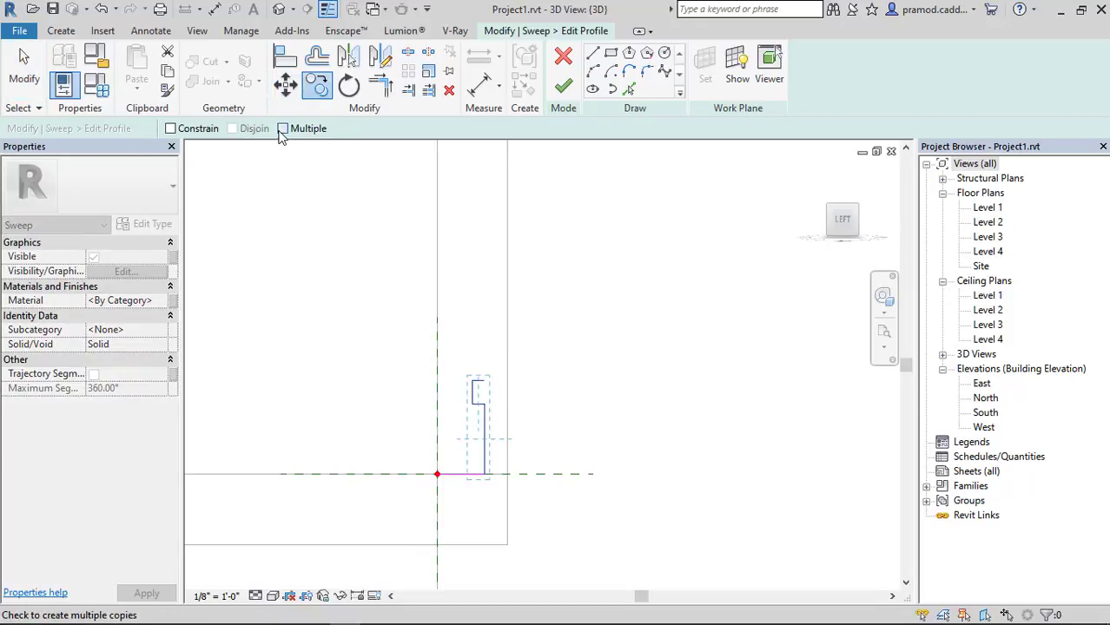
left_click(483, 476)
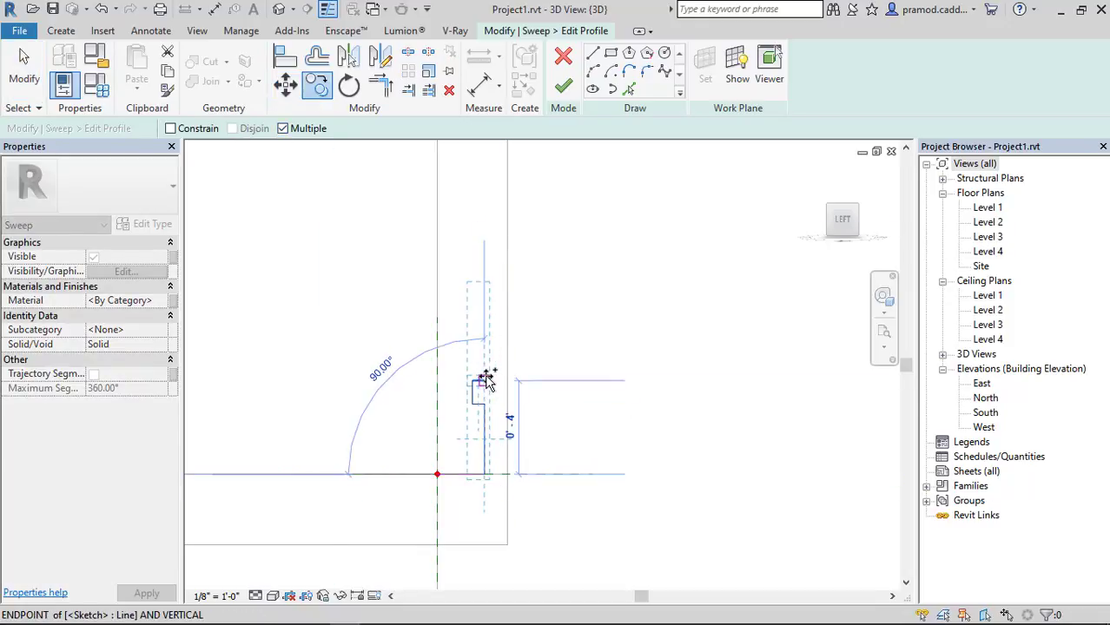
left_click(484, 286)
middle_click_drag(491, 252, 476, 406)
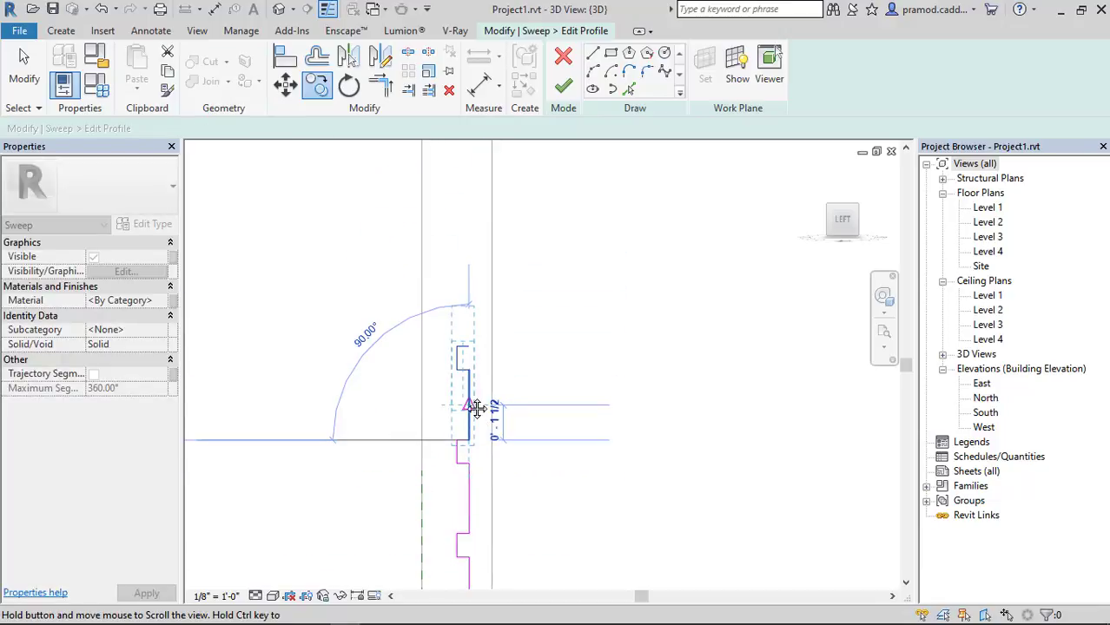
left_click(468, 347)
left_click(469, 253)
middle_click_drag(480, 264, 480, 471)
left_click(469, 365)
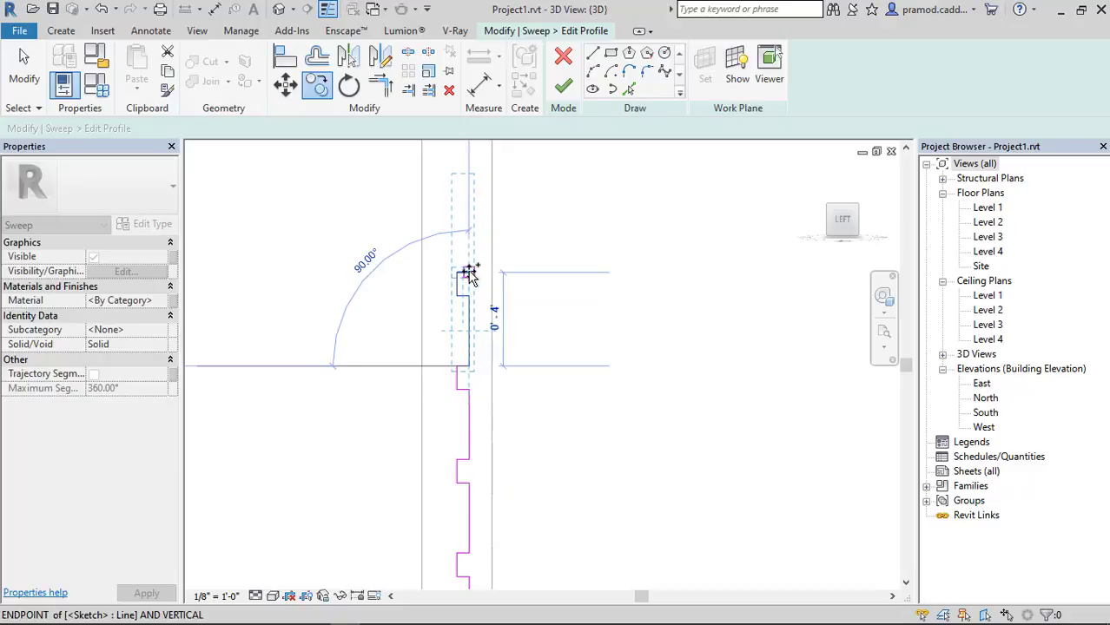
left_click(469, 272)
middle_click_drag(479, 303, 478, 482)
scroll(465, 386, "down", 4)
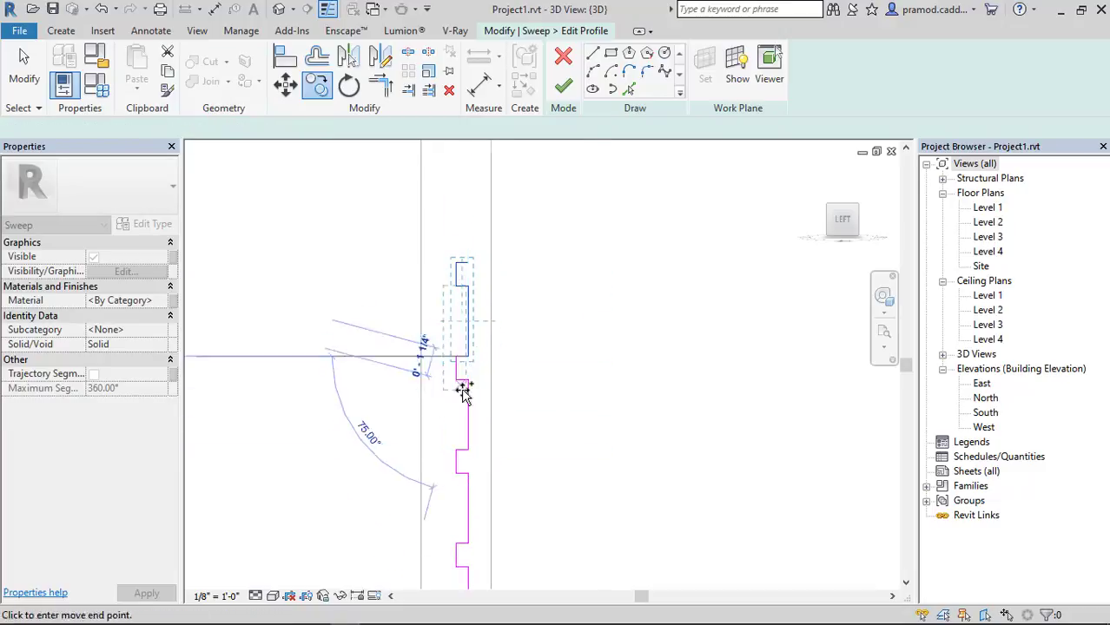
scroll(463, 363, "up", 3)
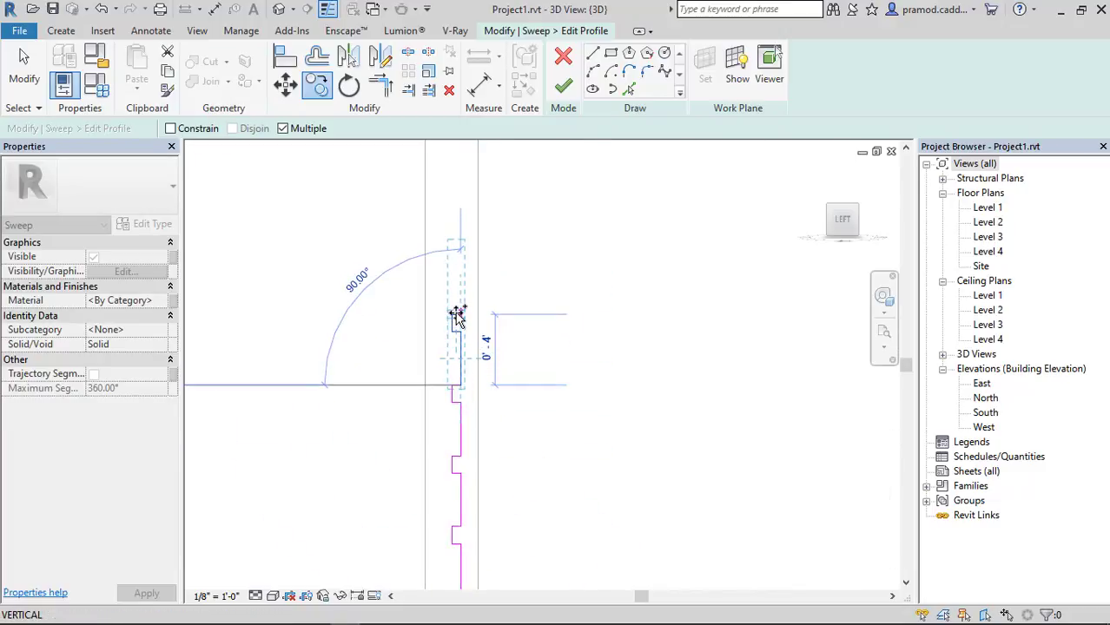
mouse_move(458, 339)
middle_mouse_down()
mouse_move(459, 381)
mouse_move(460, 300)
mouse_move(470, 396)
mouse_move(464, 356)
middle_mouse_up()
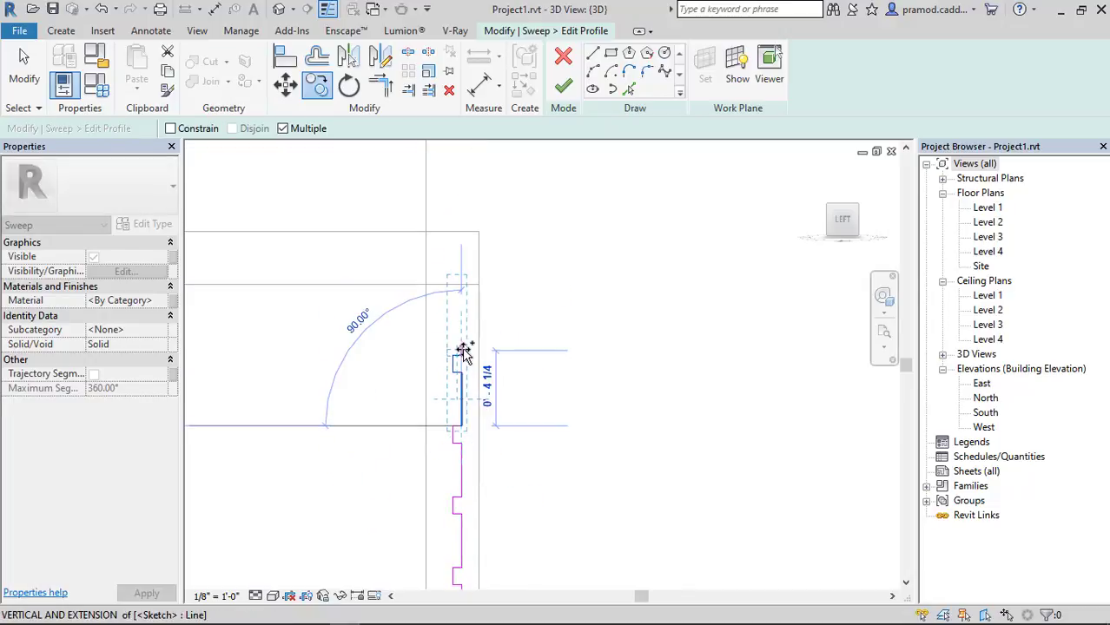
left_click(461, 355)
key("Escape")
key("Escape")
scroll(438, 288, "up", 4)
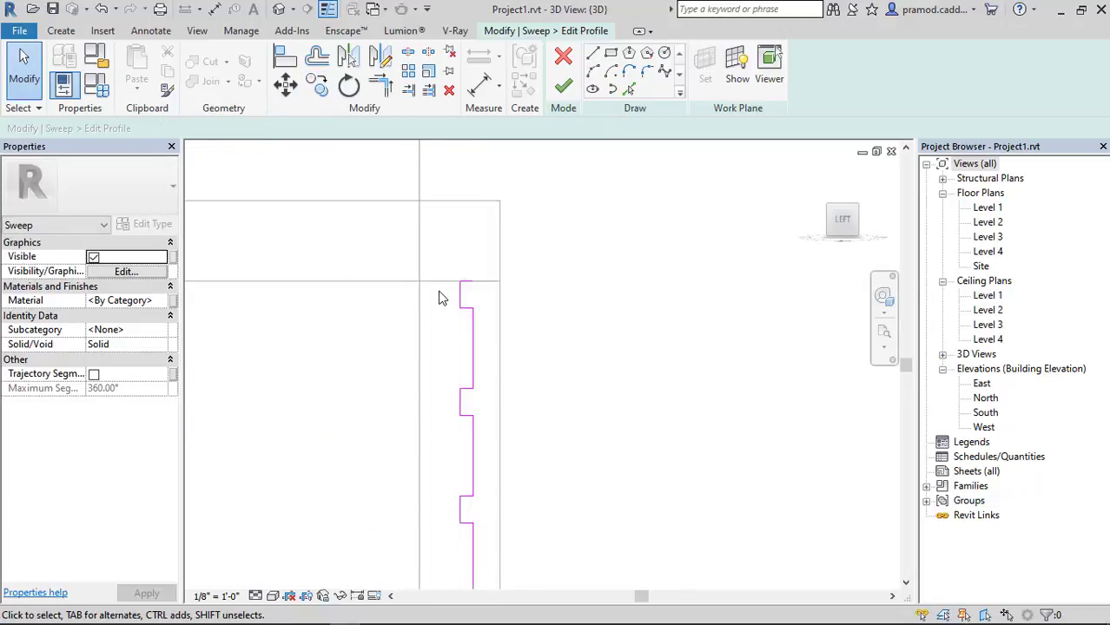
Select all the stepped profile lines above the base line and shift them down about 1 1/4" from the frame's upper member
scroll(469, 305, "down", 4)
scroll(452, 287, "down", 2)
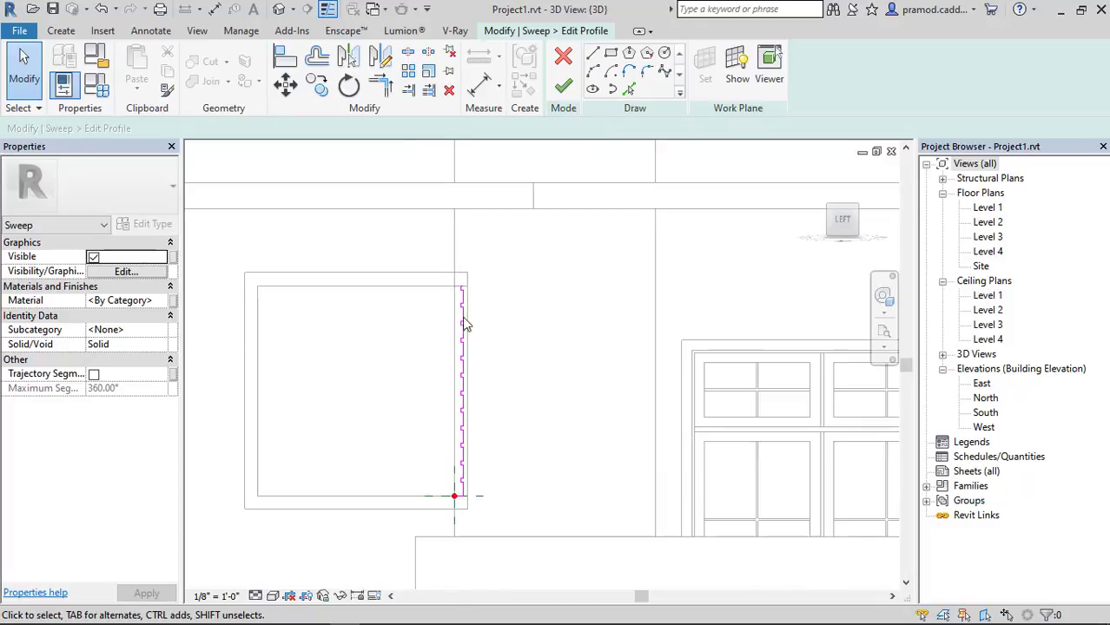
scroll(458, 495, "up", 3)
key("Escape")
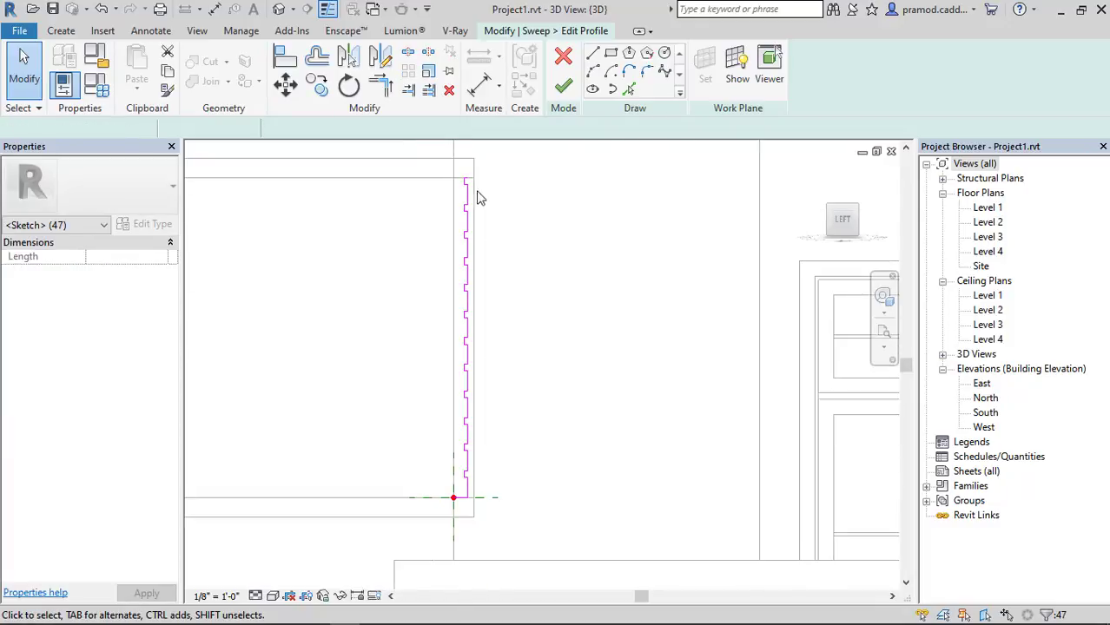
scroll(475, 190, "up", 3)
scroll(460, 268, "down", 4)
scroll(483, 477, "up", 2)
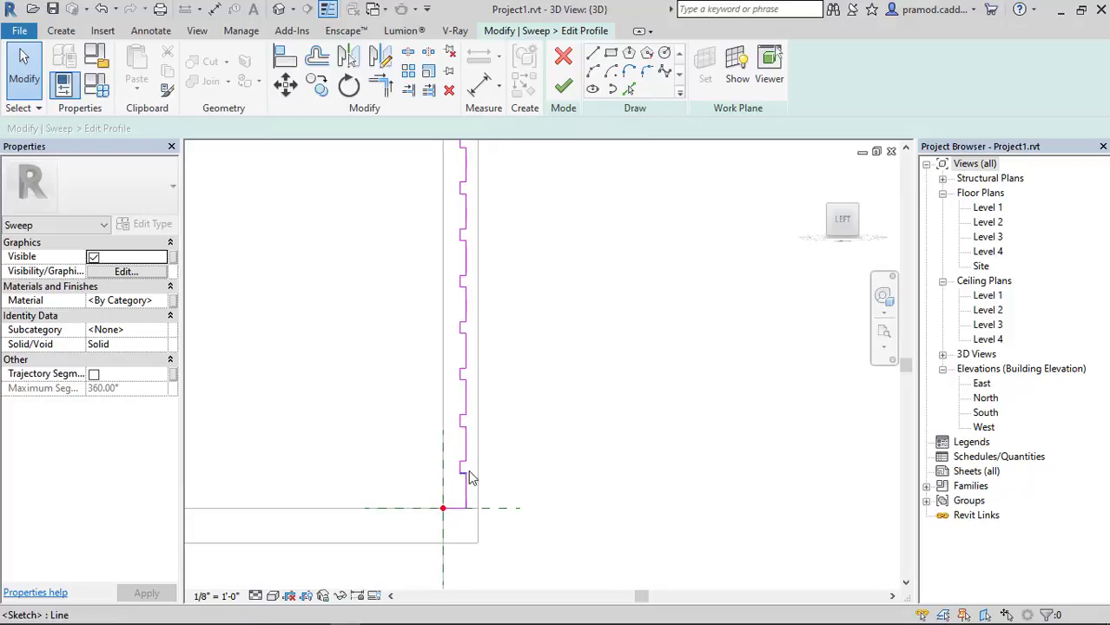
scroll(471, 497, "down", 3)
scroll(466, 233, "up", 3)
scroll(445, 205, "down", 2)
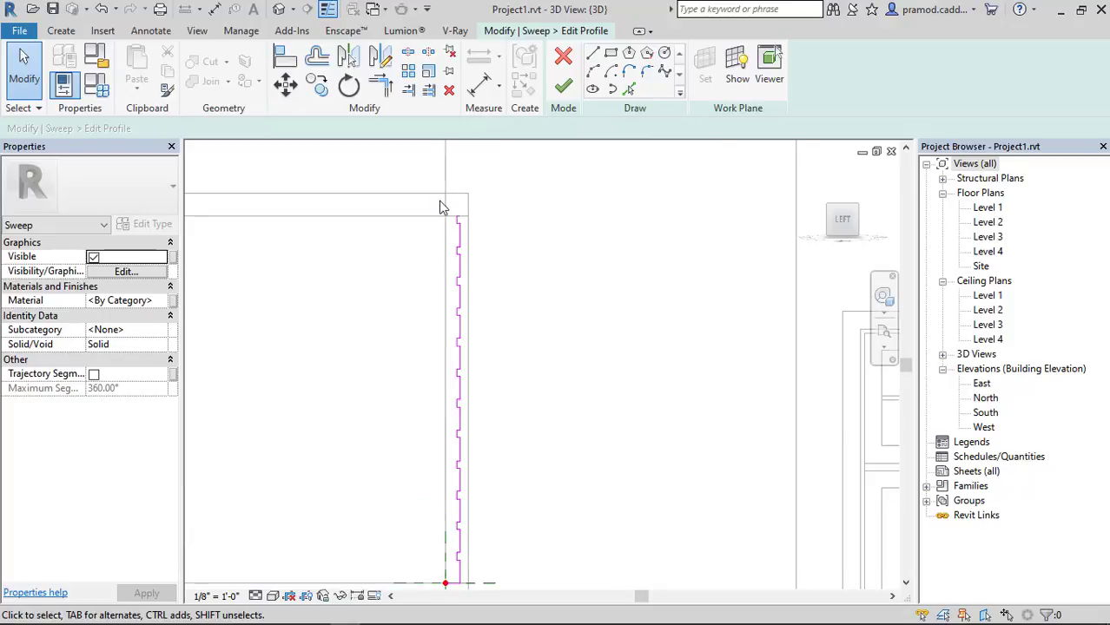
left_click_drag(436, 193, 506, 506)
left_click_drag(508, 573, 500, 520)
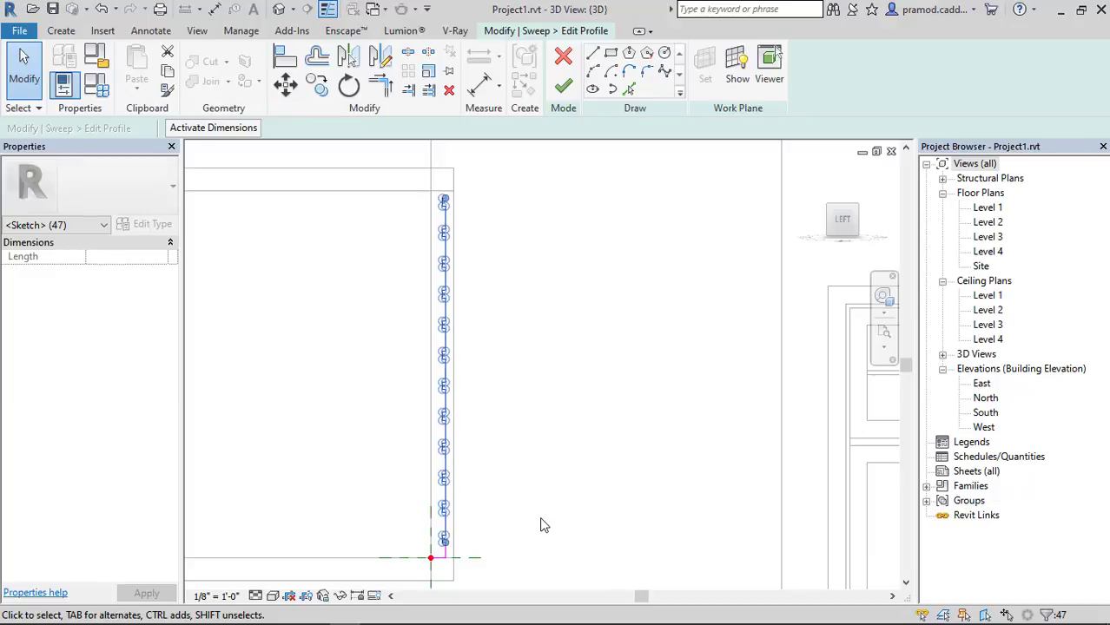
left_click(534, 444)
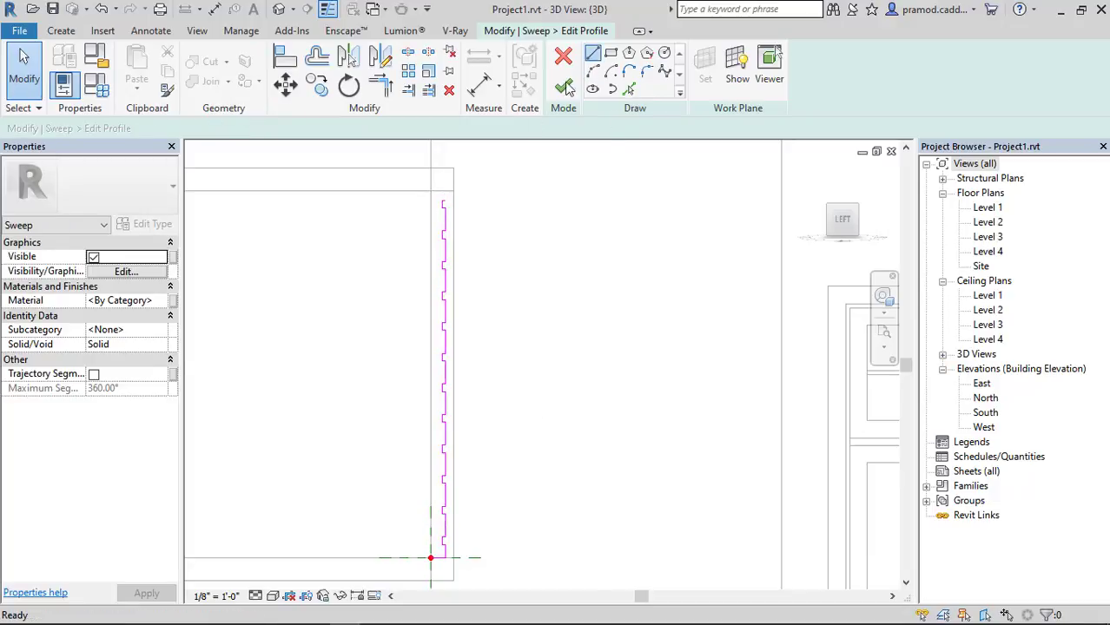
Close the profile with lines up 1 1/4" to the frame's upper member, across to the wall face and down to the path point
scroll(441, 203, "up", 2)
key("l")
key("i")
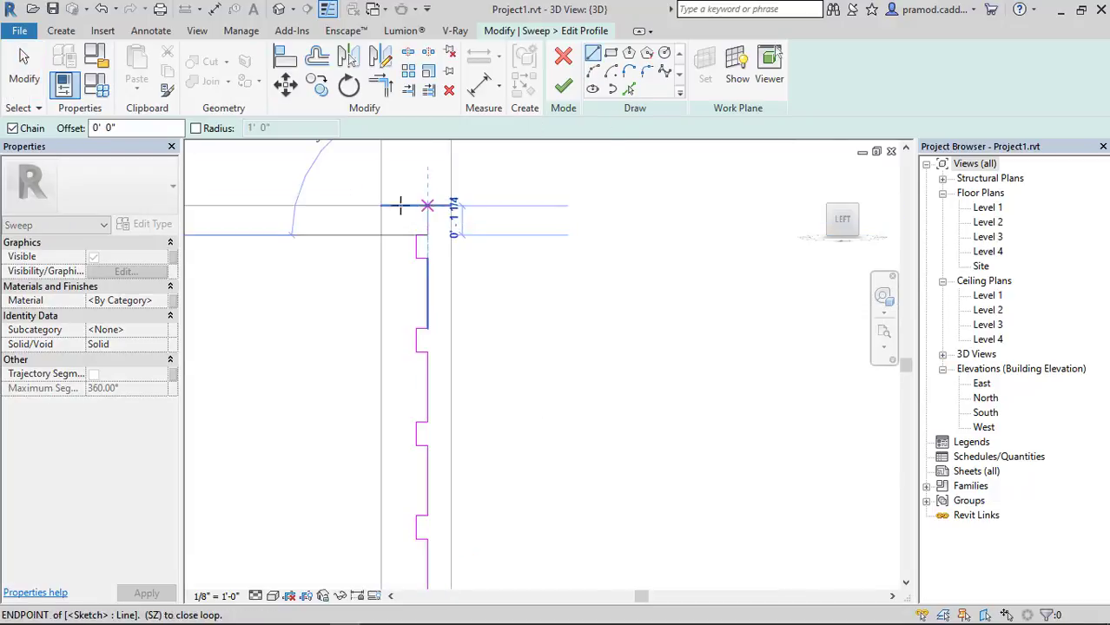
left_click(400, 205)
scroll(390, 436, "down", 3)
middle_click_drag(399, 481, 396, 217)
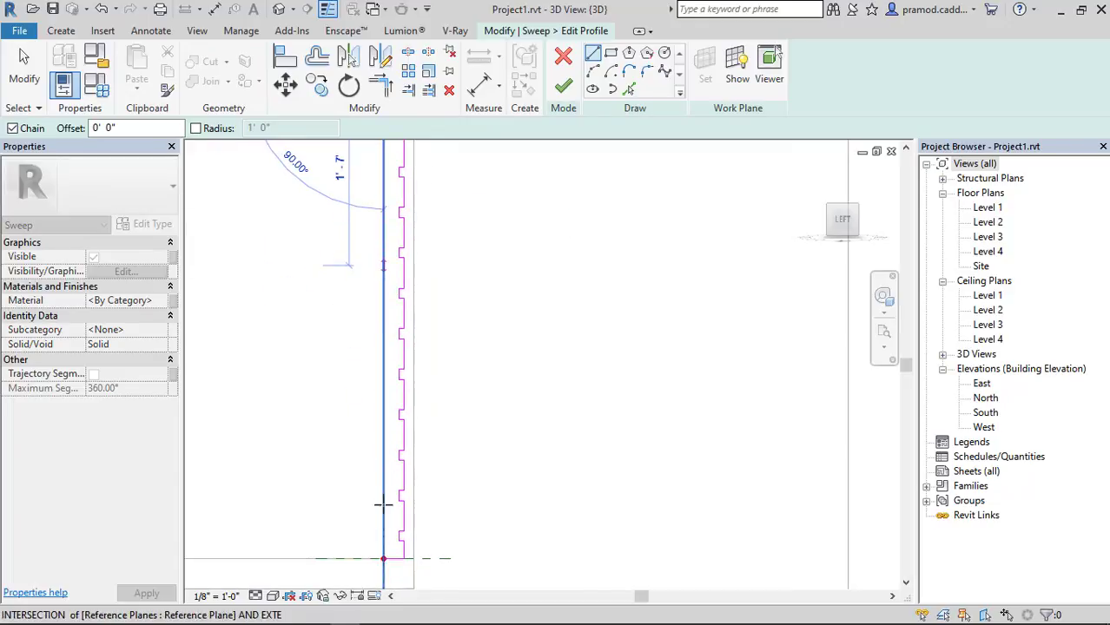
left_click(383, 560)
scroll(433, 342, "down", 4)
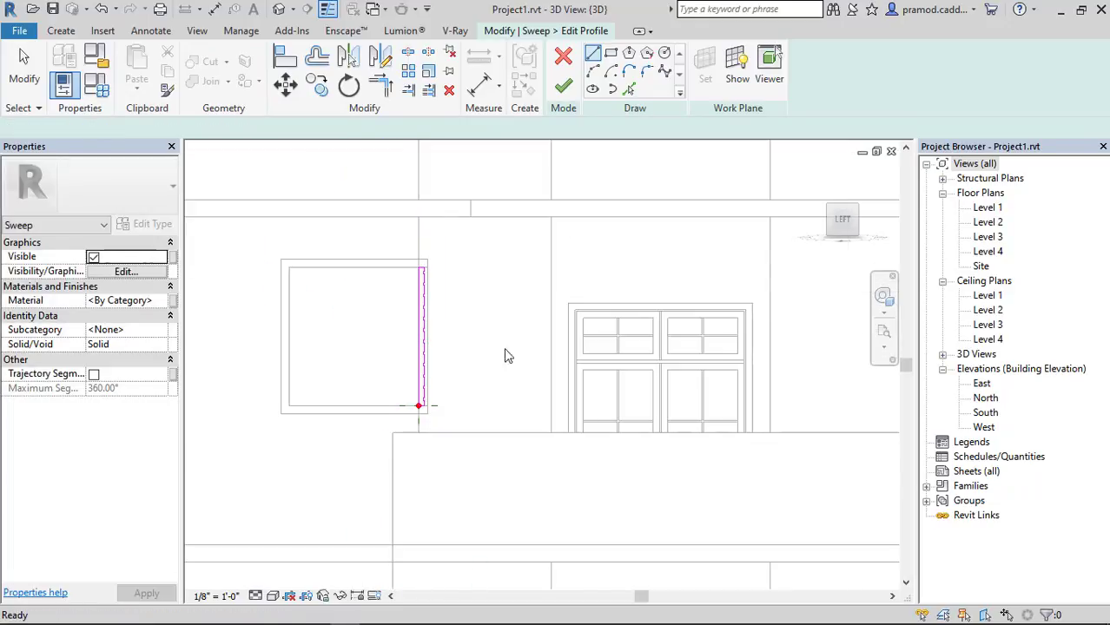
key("Escape")
Finish the profile sketch and complete the sweep so the boards wrap the wall corner inside both frames
middle_click_drag(505, 357, 538, 265, "shift")
scroll(438, 362, "up", 2)
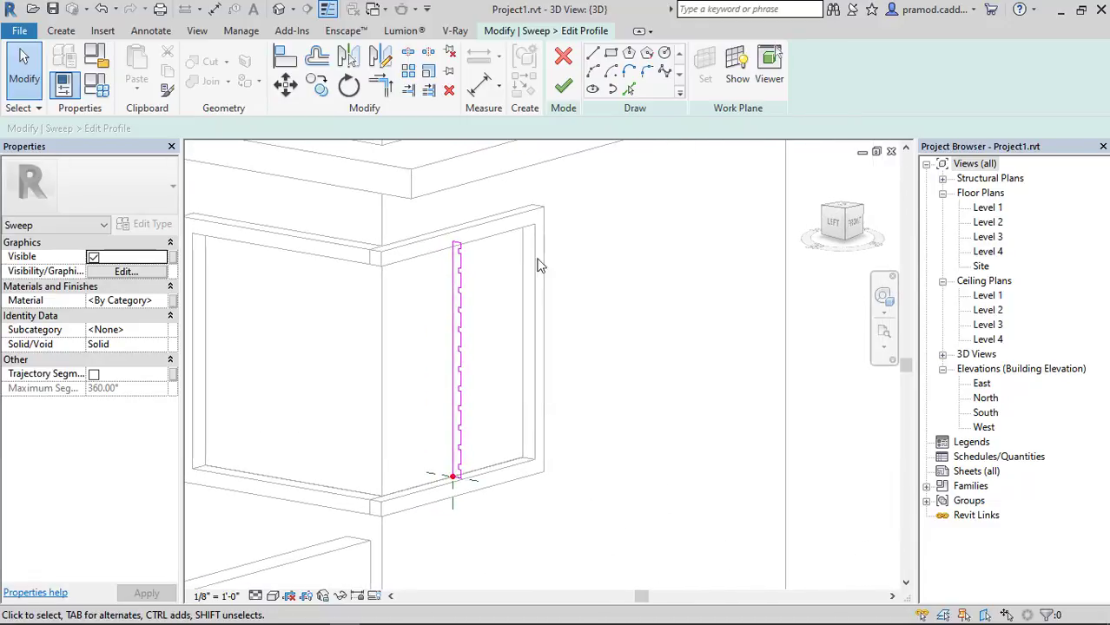
left_click(563, 91)
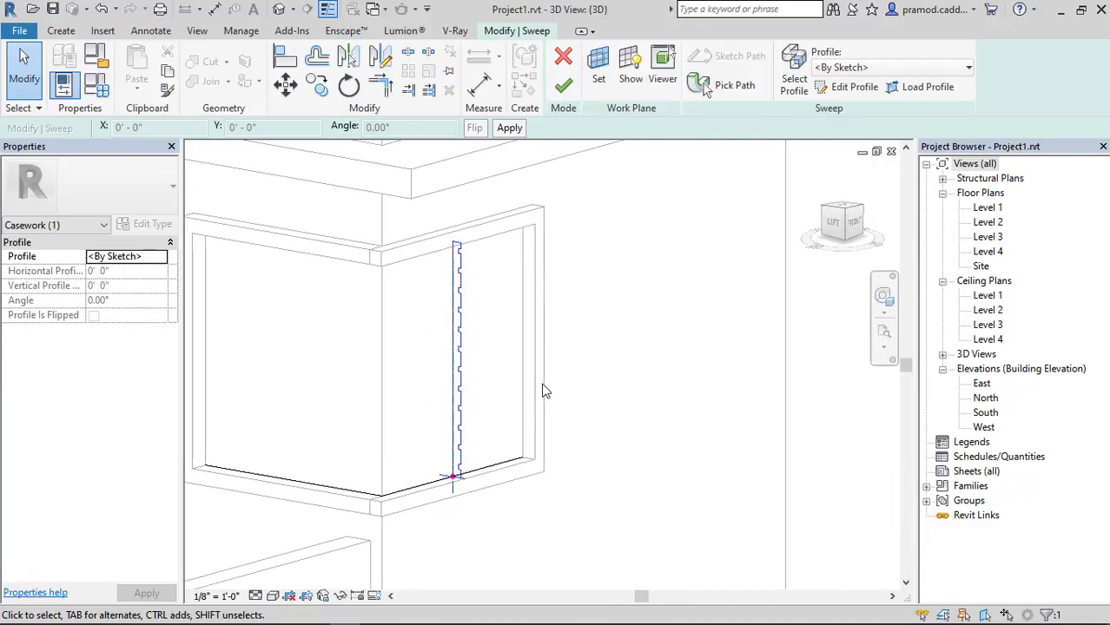
left_click(563, 84)
scroll(564, 363, "down", 4)
middle_click_drag(622, 415, 597, 422, "shift")
scroll(465, 357, "up", 2)
Set the 3D view's visual style to Realistic and inspect the swept boards around the corner
left_click(273, 596)
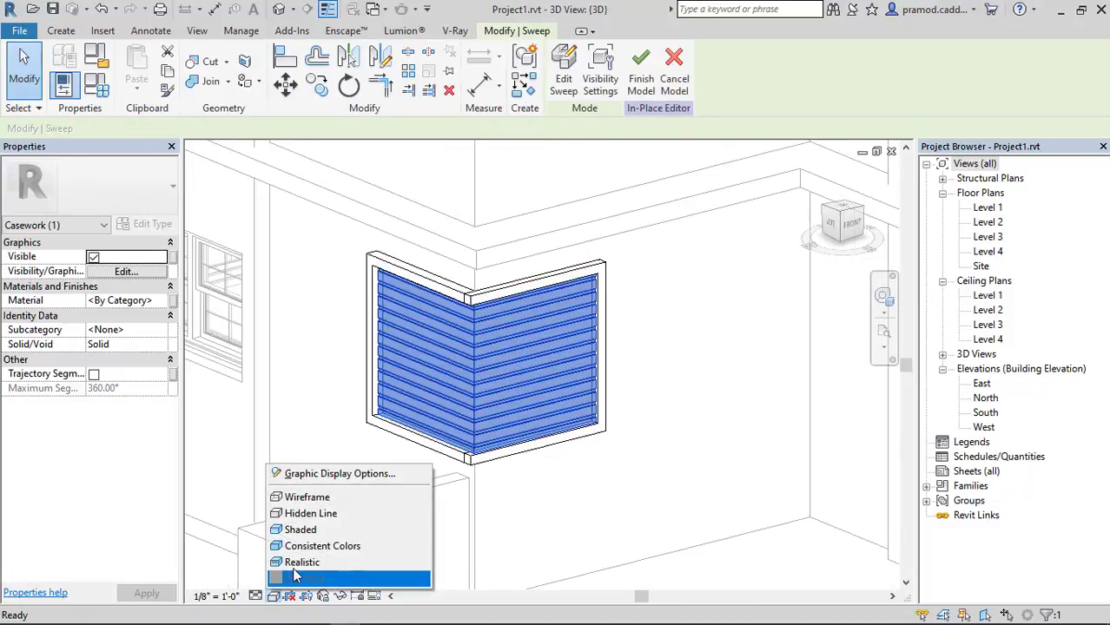
left_click(293, 573)
left_click(537, 447)
middle_click_drag(537, 447, 785, 460, "shift")
scroll(582, 438, "up", 2)
scroll(632, 455, "up", 3)
scroll(773, 471, "down", 3)
middle_click_drag(711, 459, 661, 463, "shift")
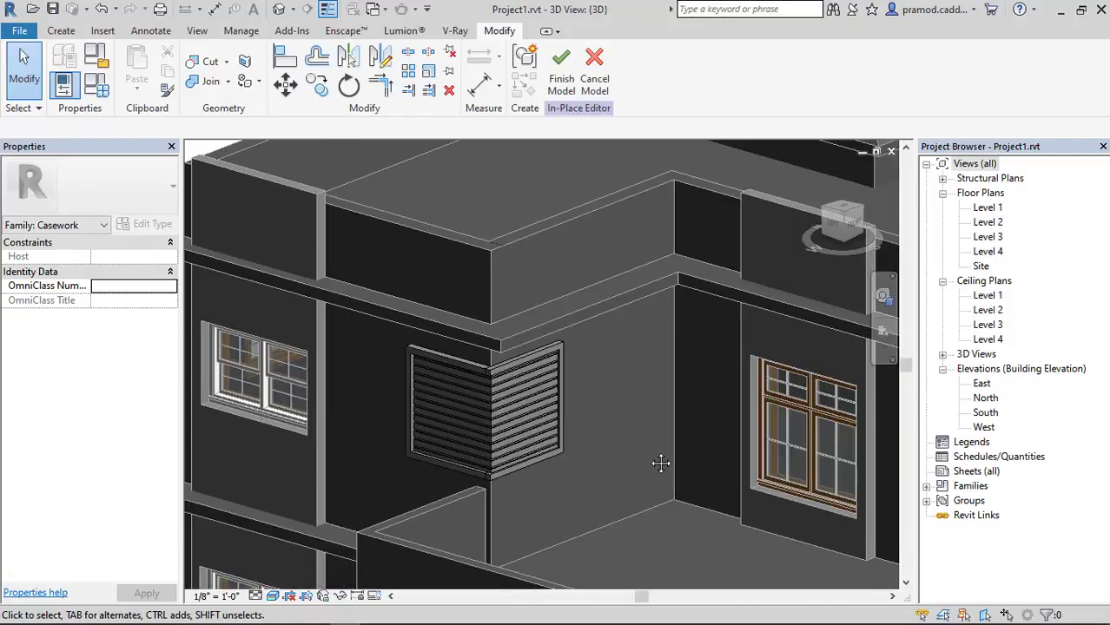
Create a new project material and name it 1.white
left_click(240, 32)
left_click(71, 63)
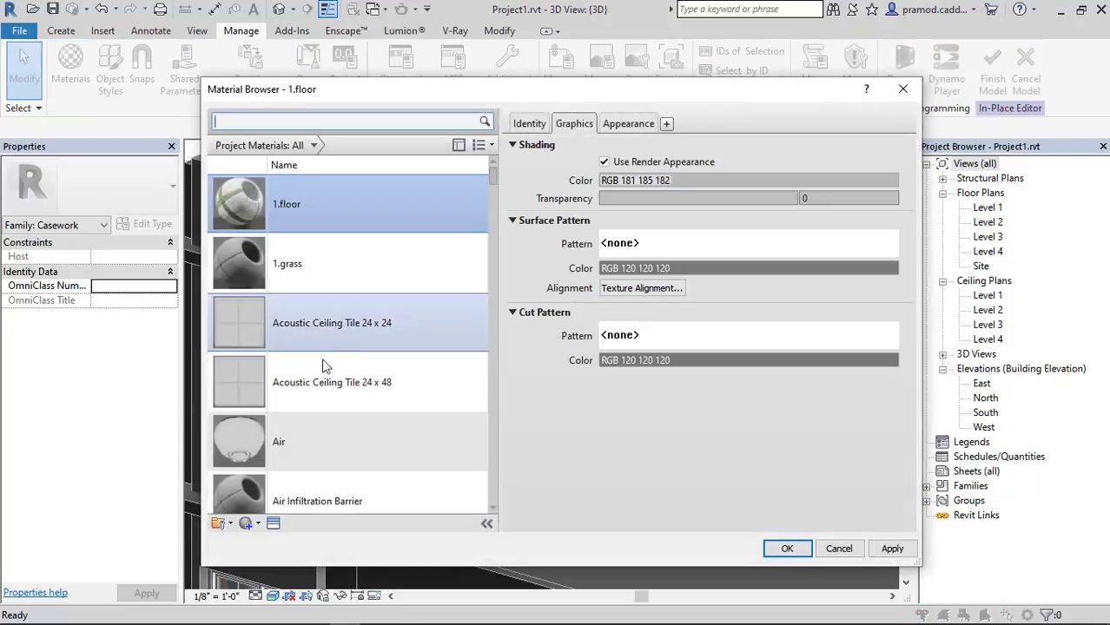
left_click(257, 524)
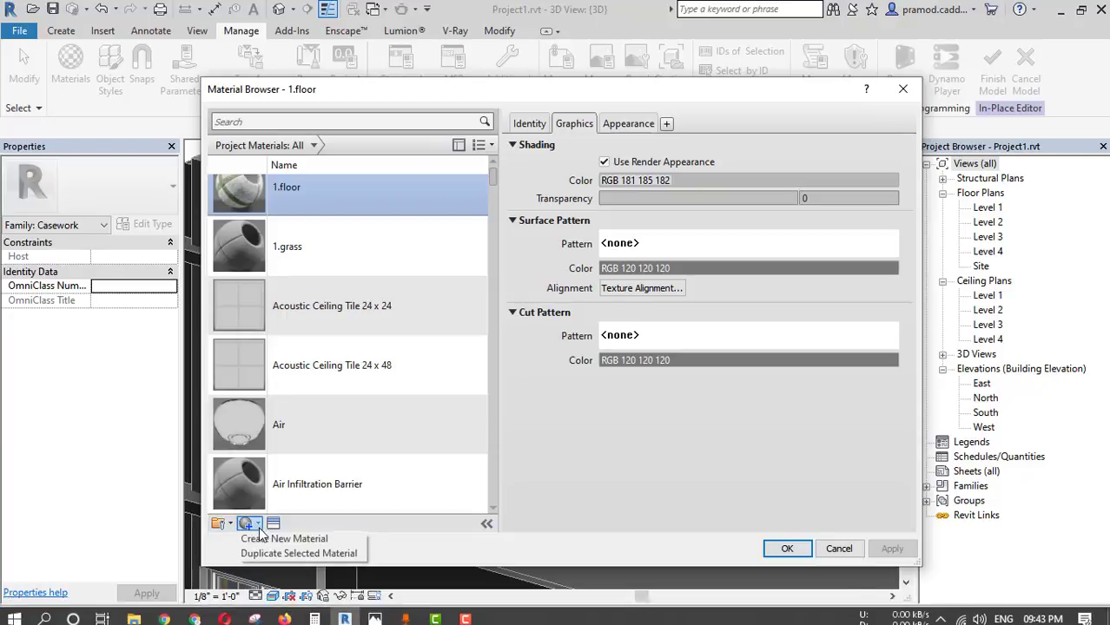
left_click(300, 539)
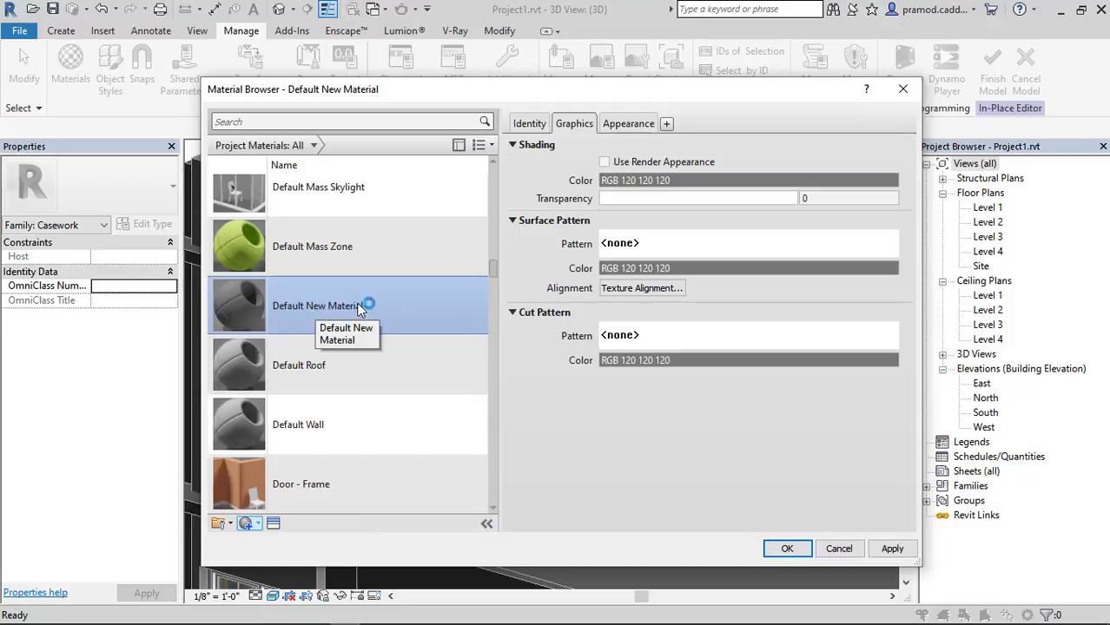
left_click(529, 123)
double_click(703, 146)
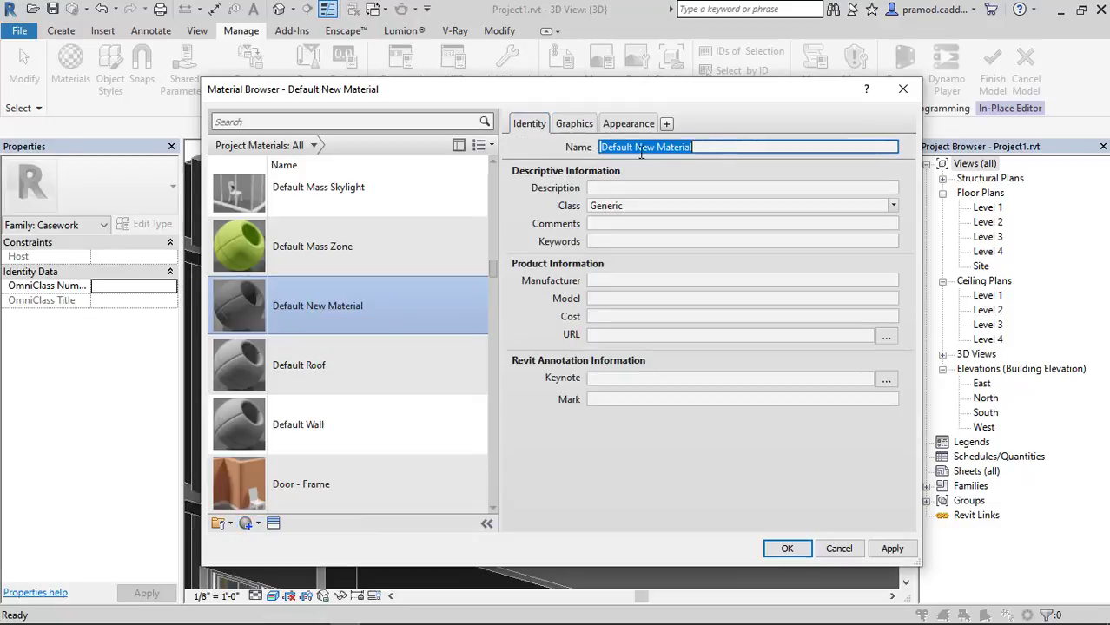
type("1.white")
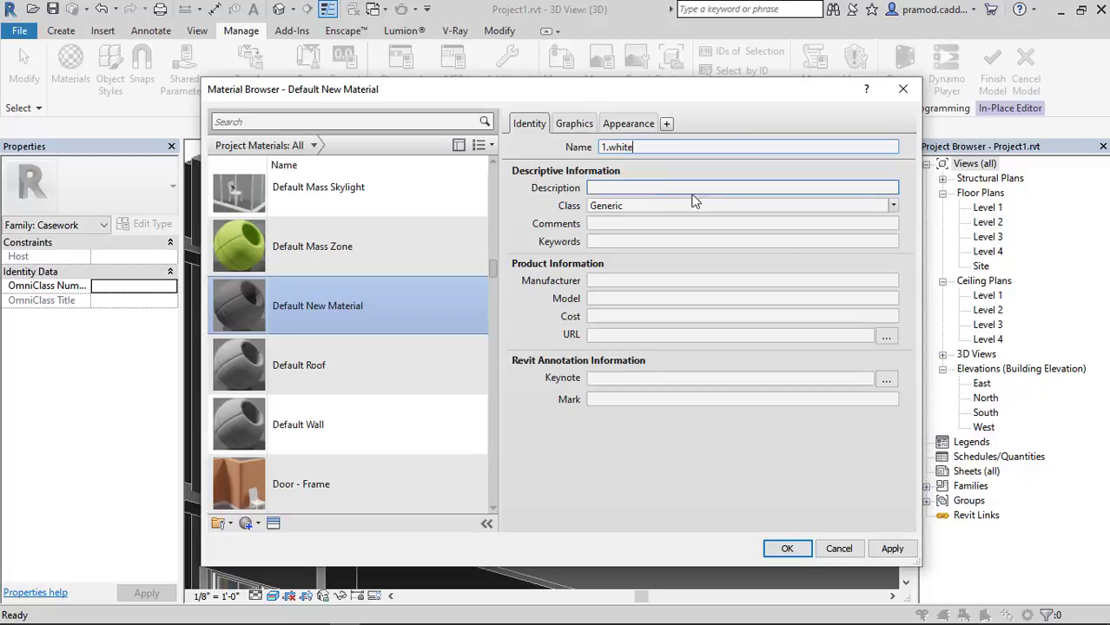
Set the 1.white material's class to Paint and make its shading use the render appearance
left_click(893, 206)
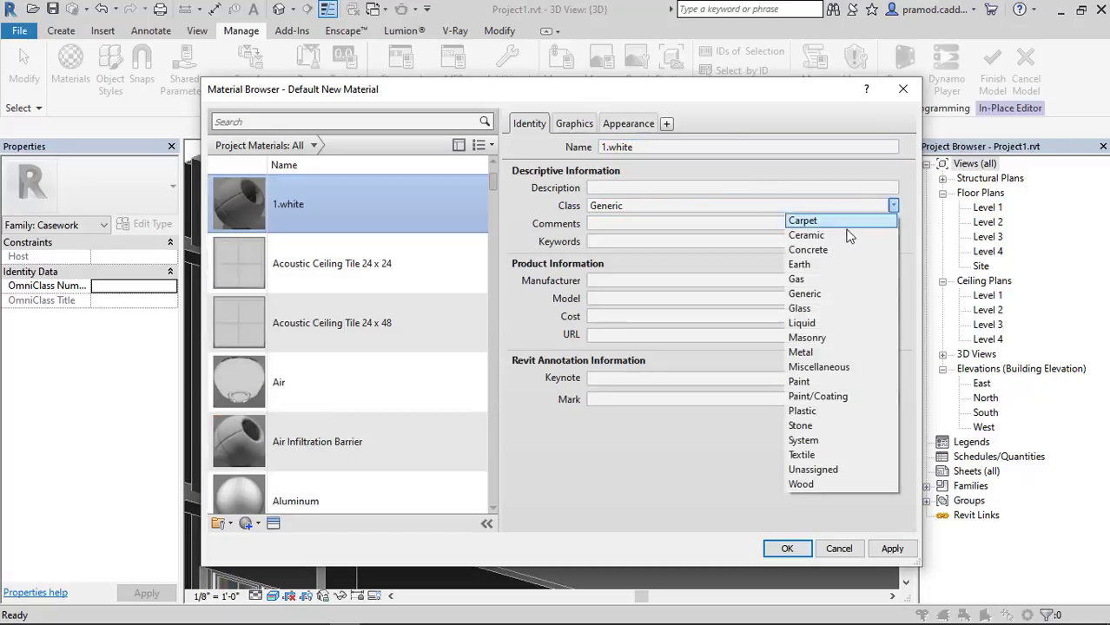
left_click(801, 382)
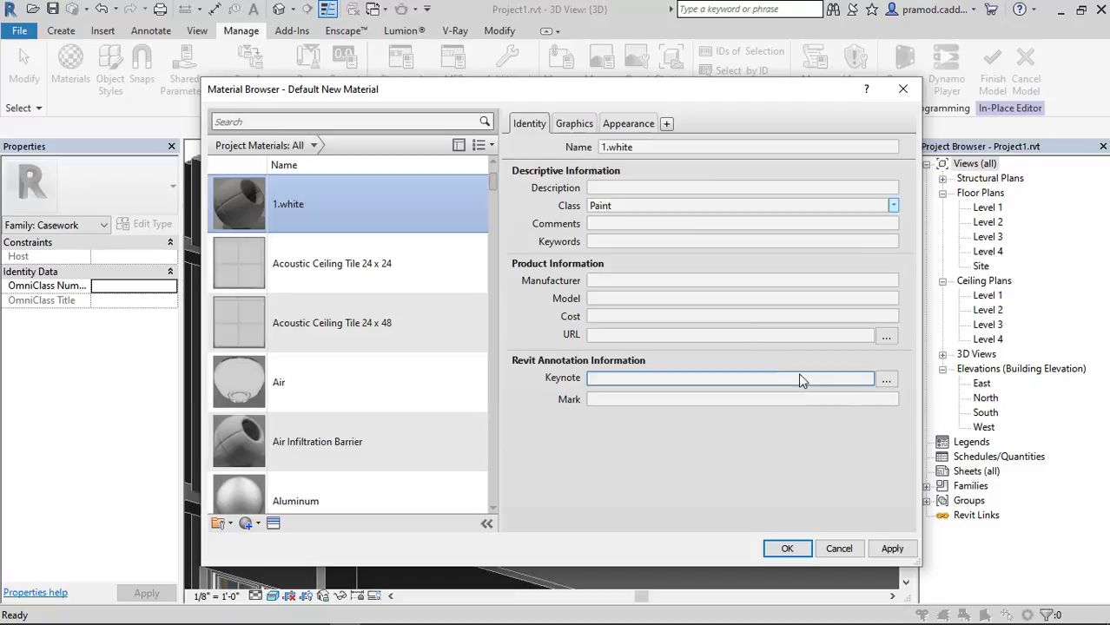
left_click(575, 127)
left_click(605, 162)
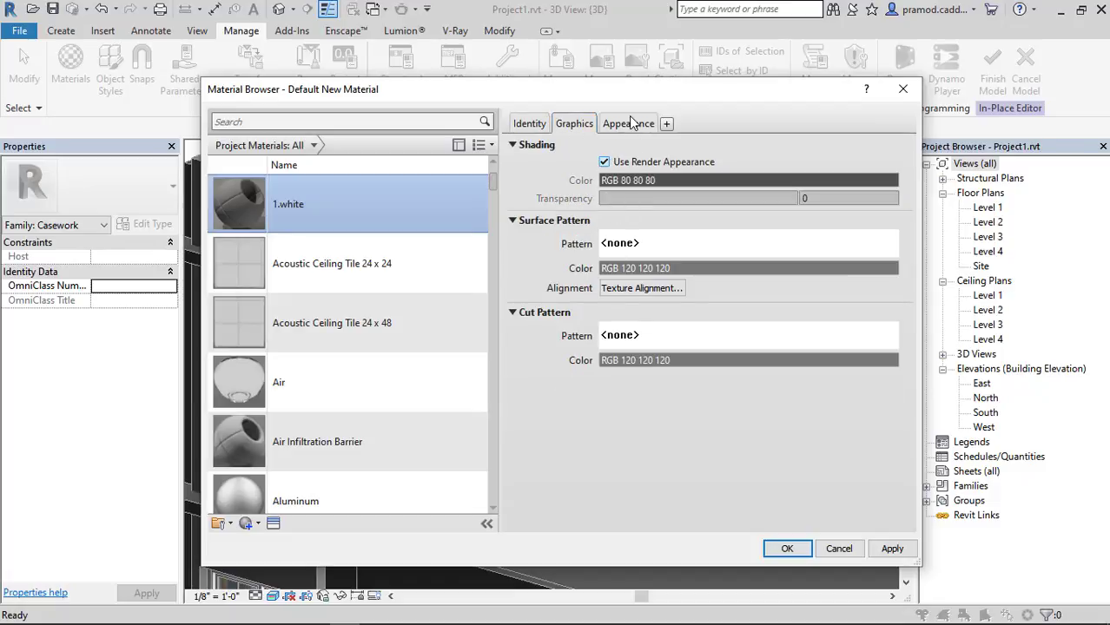
Replace 1.white's appearance asset with the glossy Cool White wall paint from the Appearance Library and apply the change
left_click(630, 123)
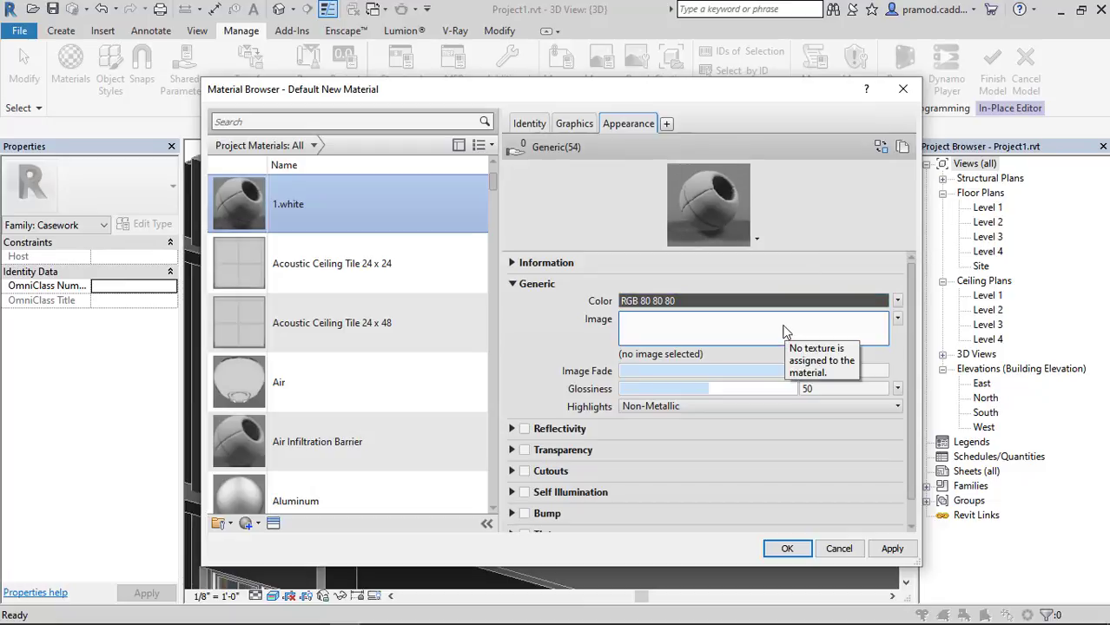
left_click(881, 150)
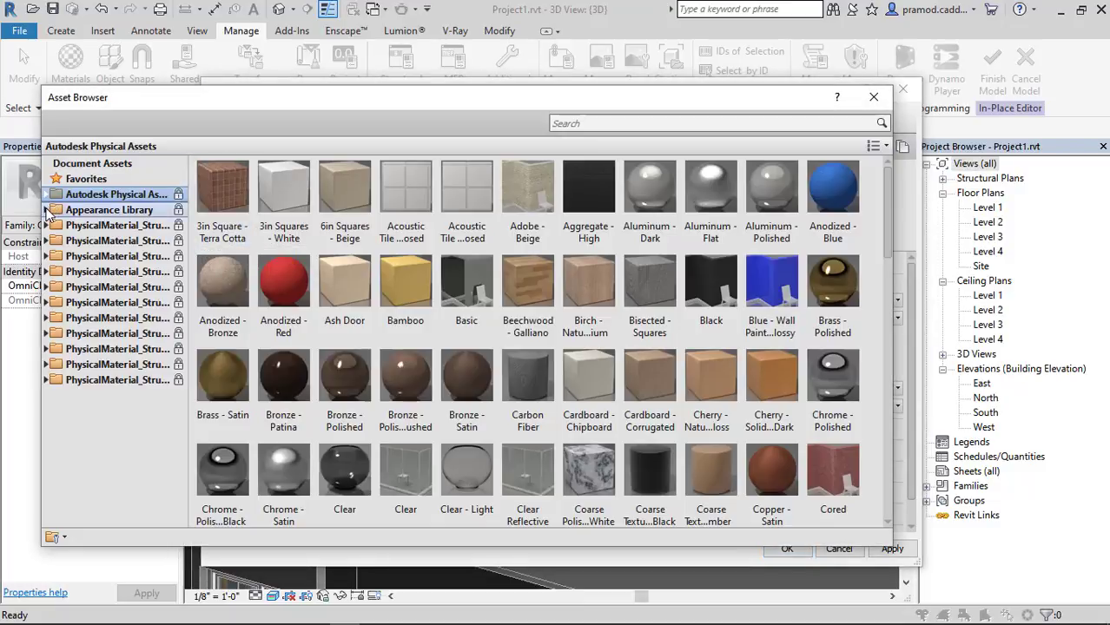
left_click(47, 212)
left_click_drag(181, 280, 180, 366)
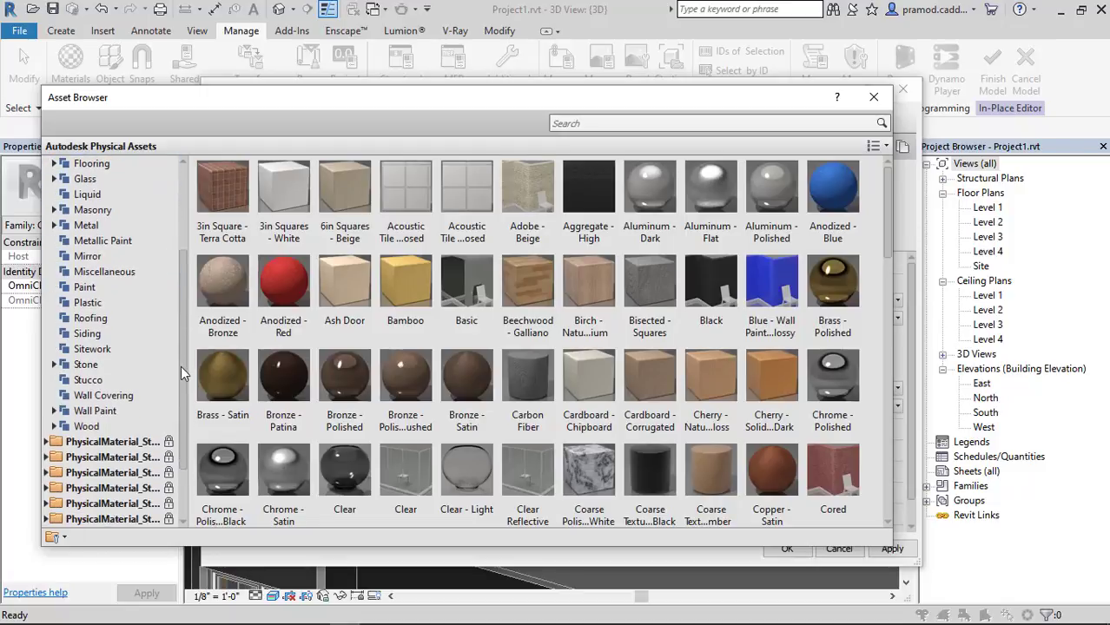
left_click(54, 411)
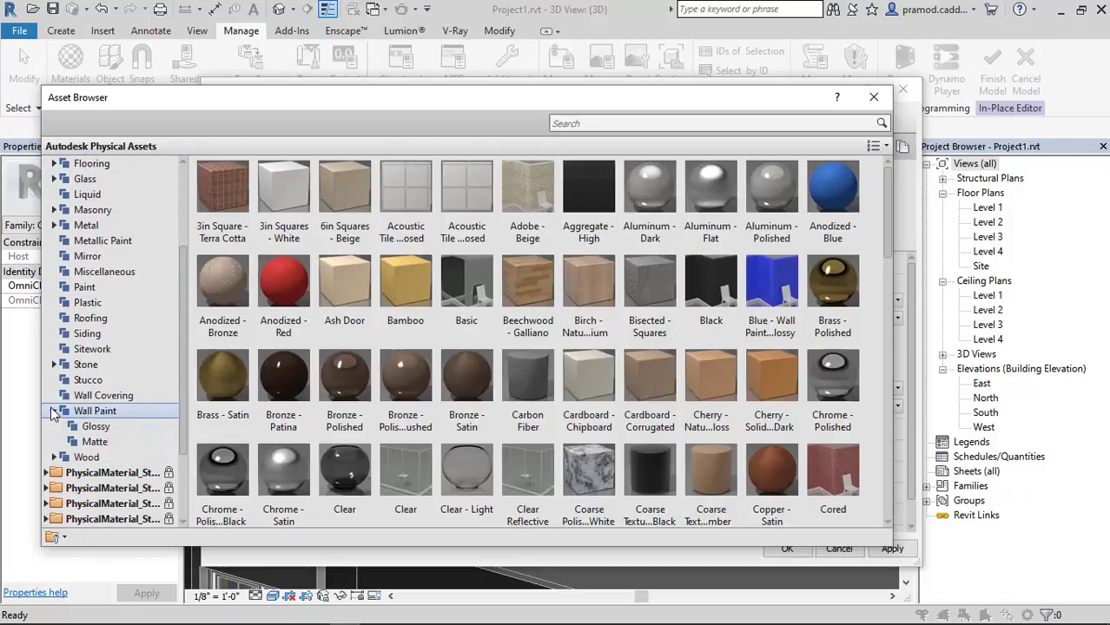
left_click(96, 412)
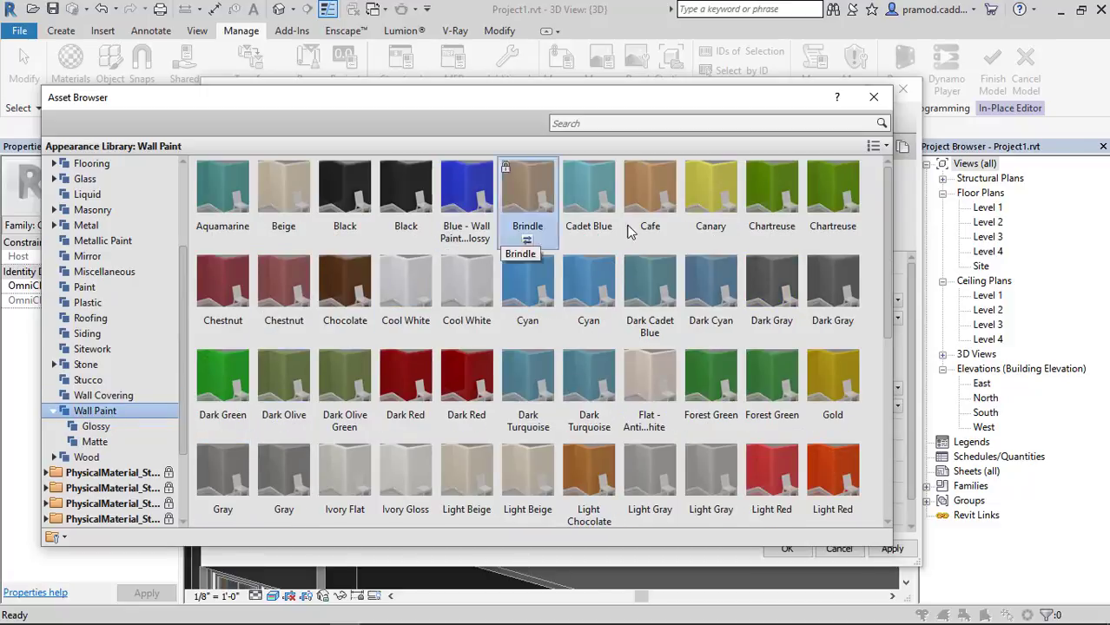
mouse_move(887, 265)
left_mouse_down()
mouse_move(882, 444)
mouse_move(864, 277)
left_mouse_up()
mouse_move(405, 335)
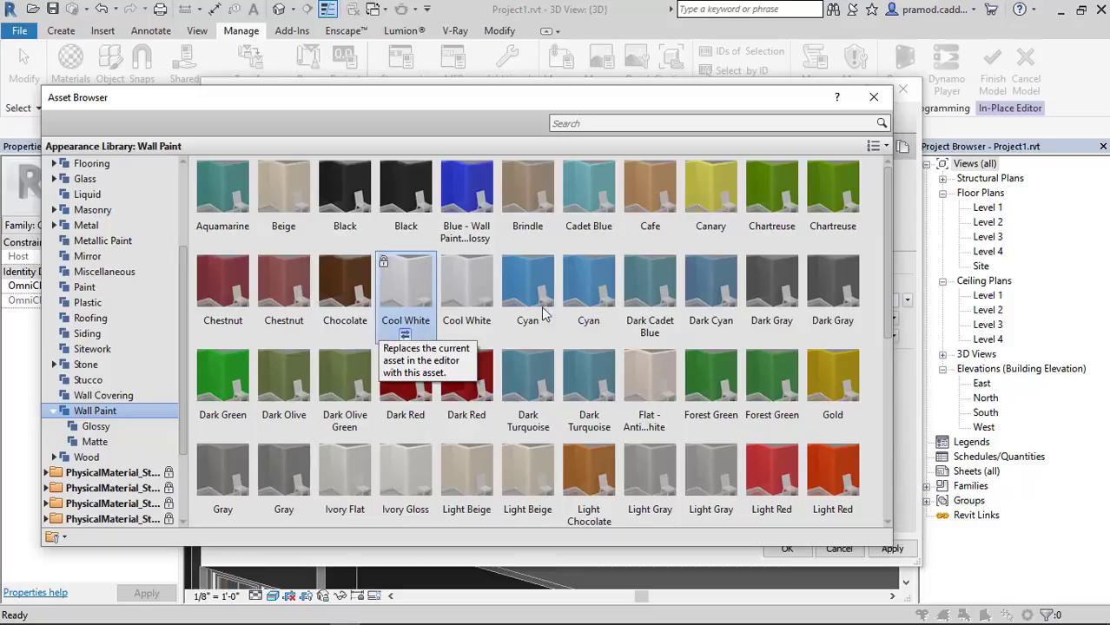
left_click(875, 99)
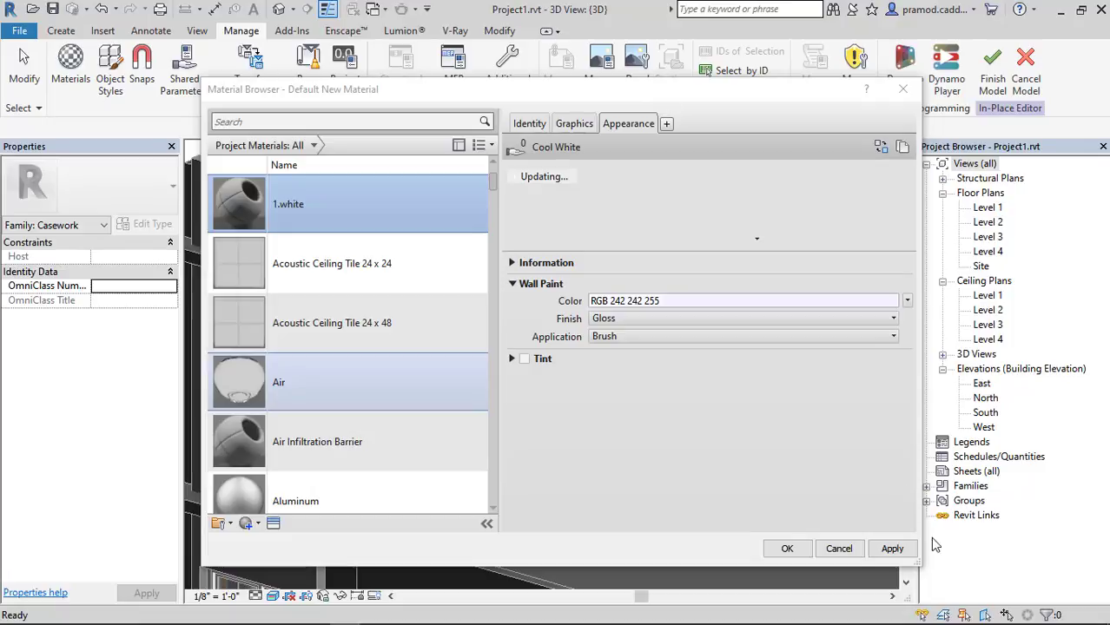
left_click(892, 548)
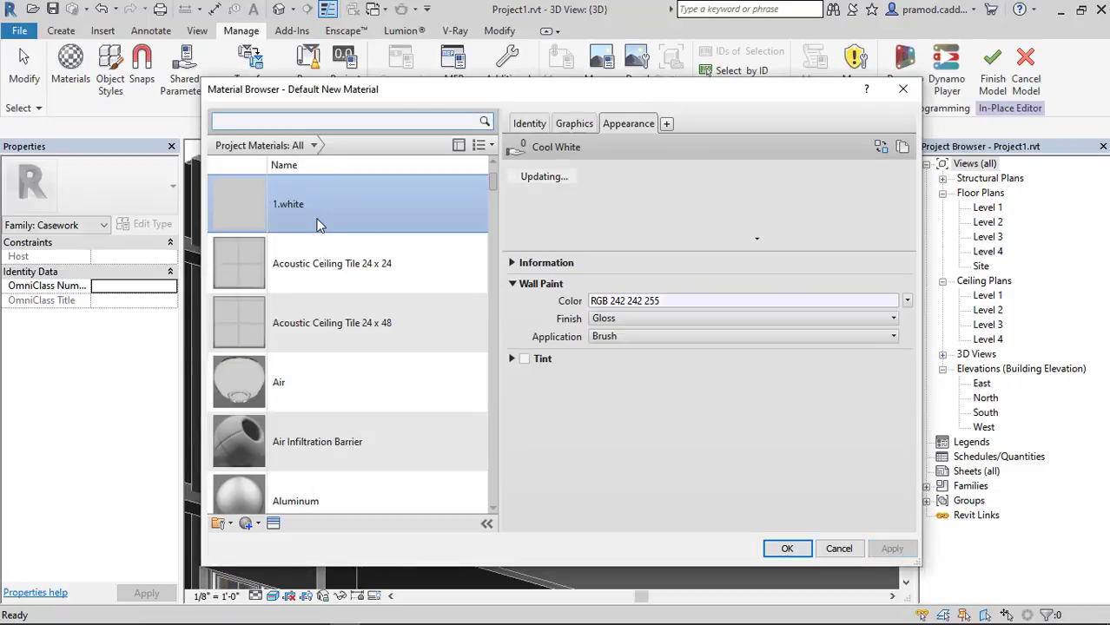
Check the cladding colours in the reference photo in Photos, return to Revit and create a new material named 1.yellow
mouse_move(471, 605)
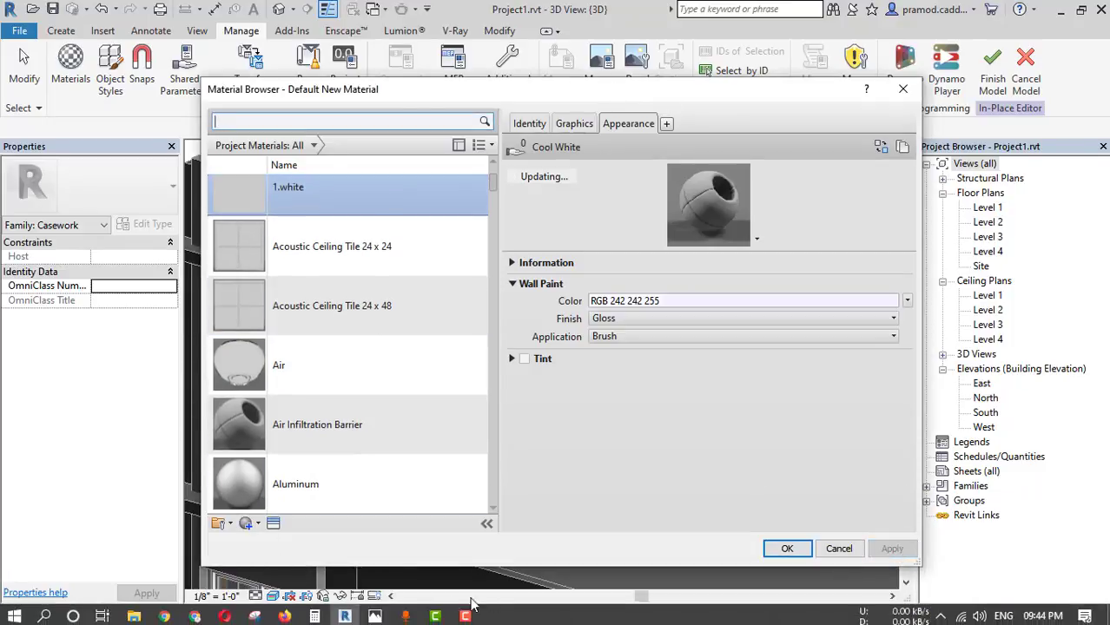
left_click(374, 613)
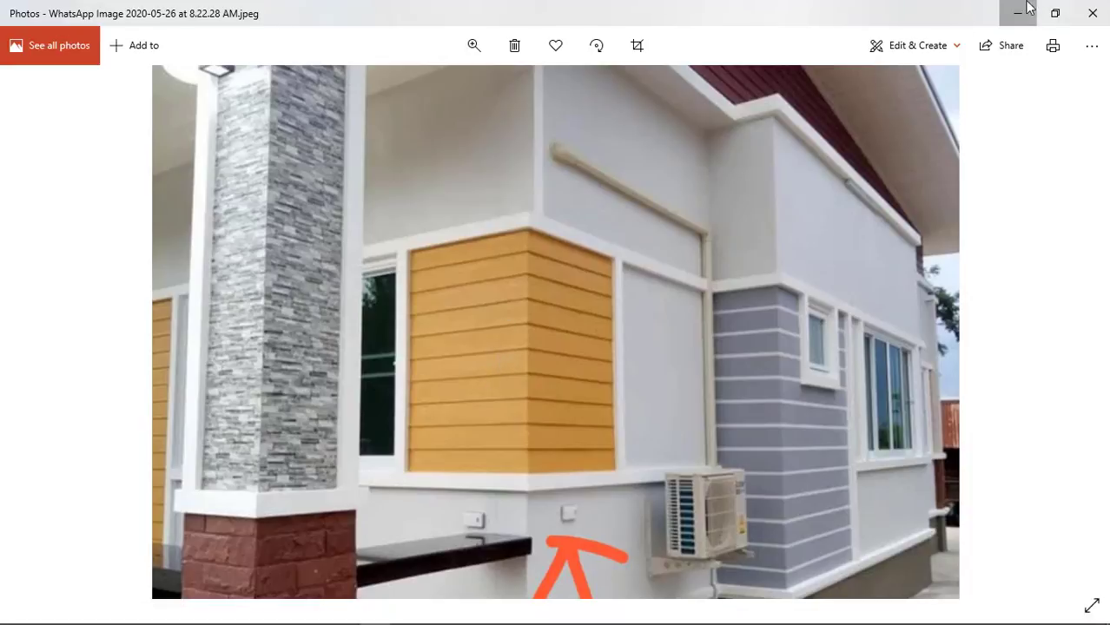
left_click(1027, 7)
left_click(246, 524)
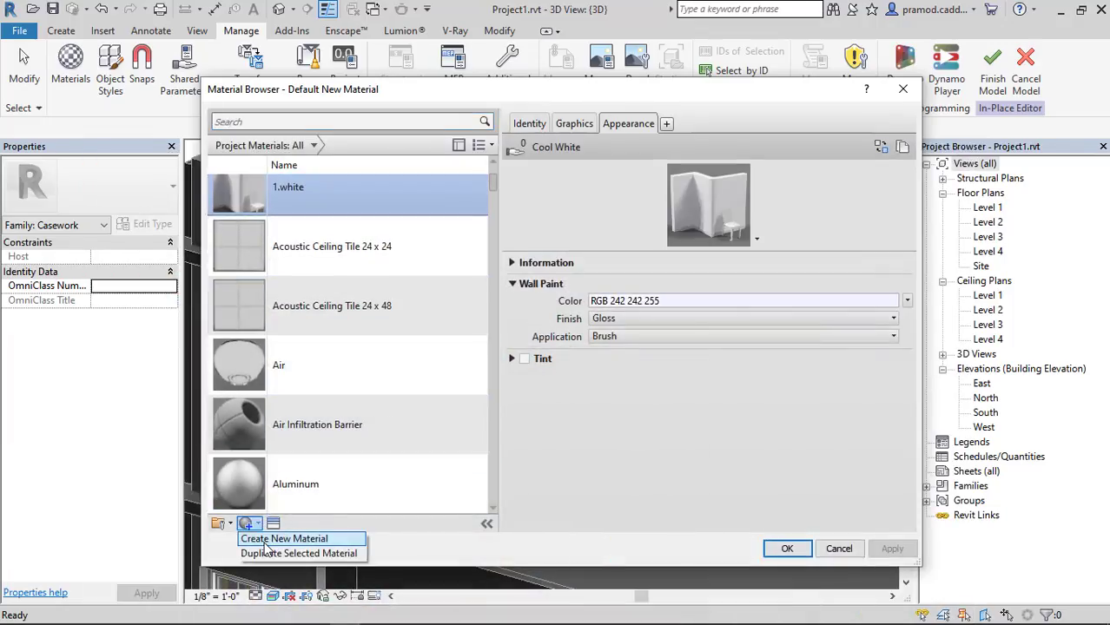
left_click(285, 538)
left_click(529, 124)
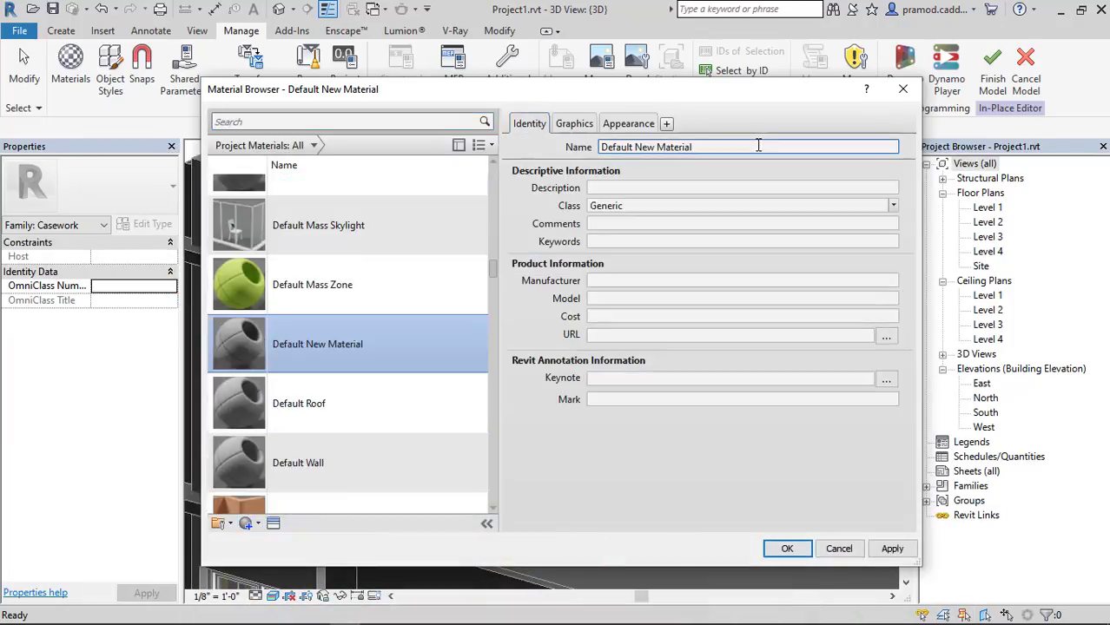
triple_click(759, 146)
key("BackSpace")
type("1.yellow")
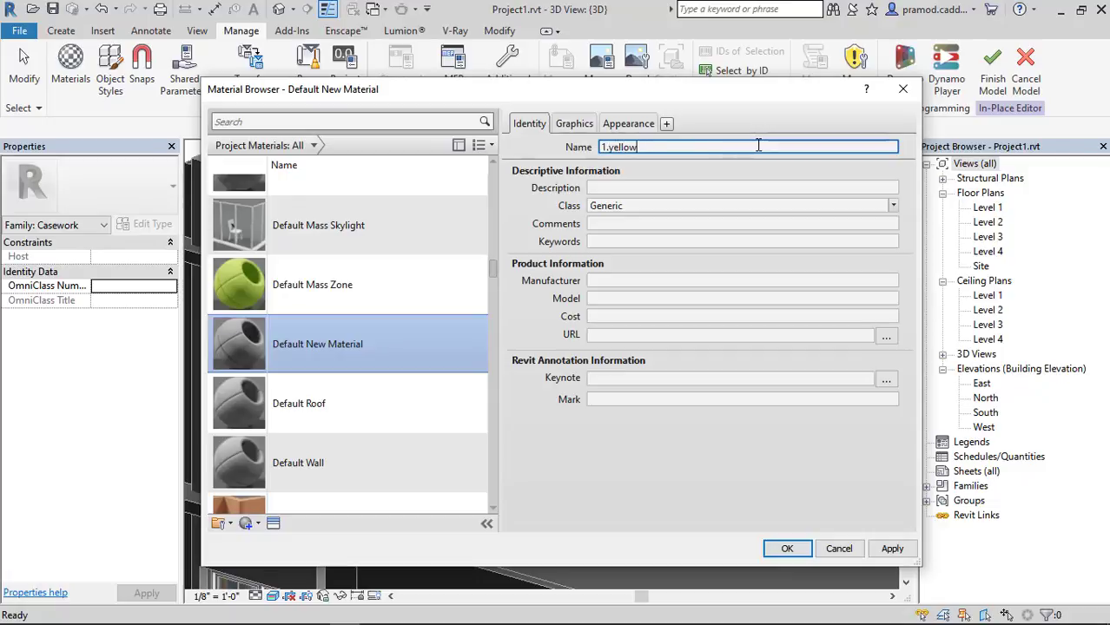
Make 1.yellow's shading use the render appearance and replace its appearance asset with the Orange wall paint
left_click(573, 124)
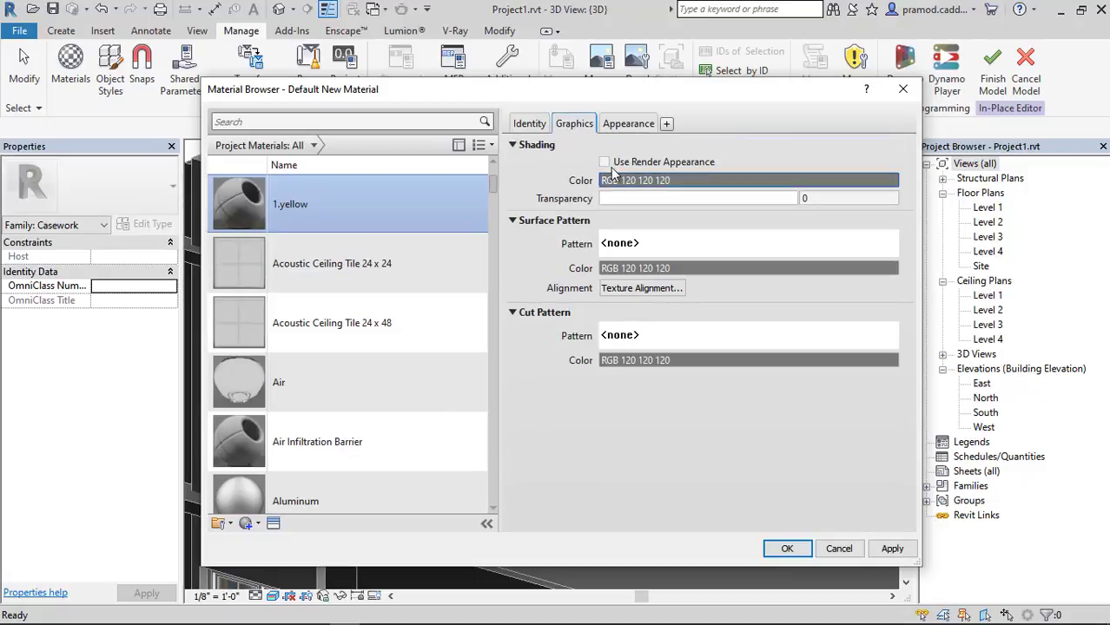
left_click(625, 124)
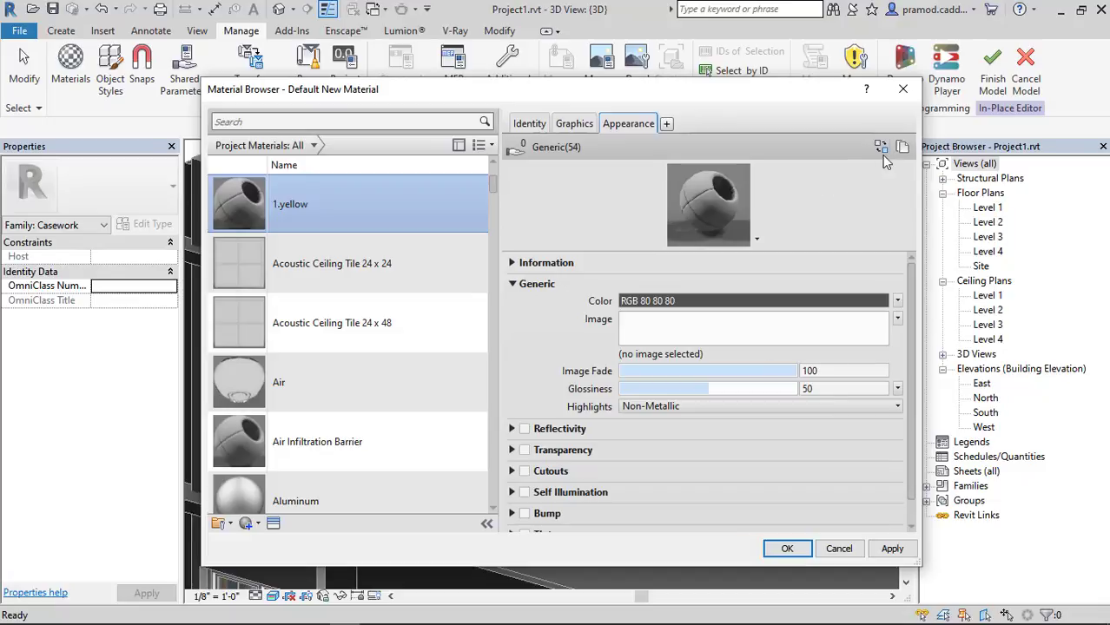
left_click(881, 149)
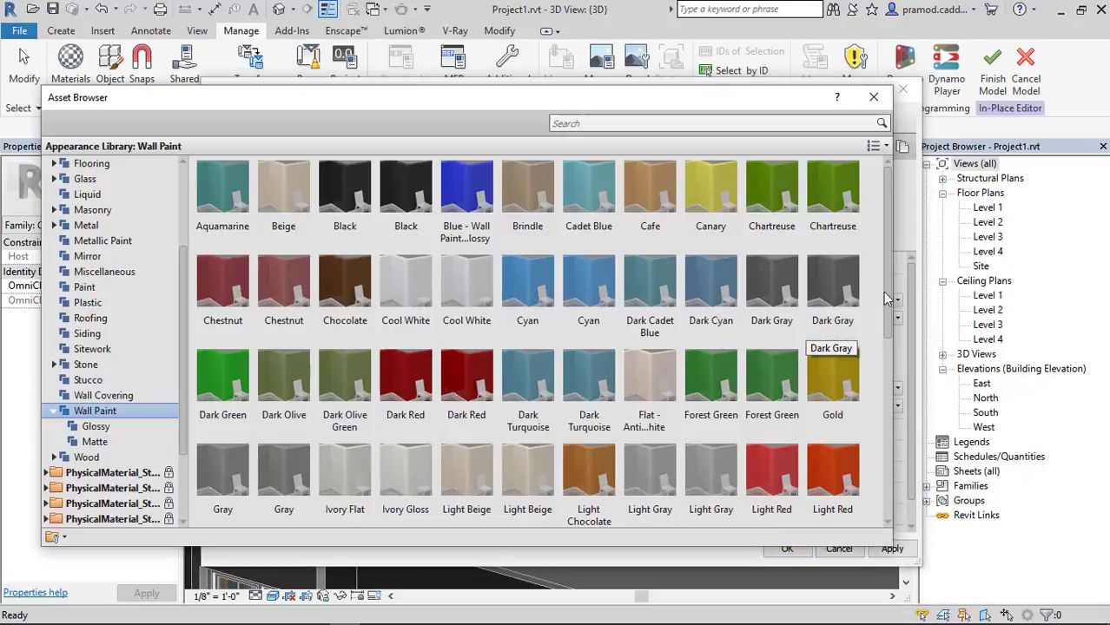
left_click_drag(887, 287, 890, 469)
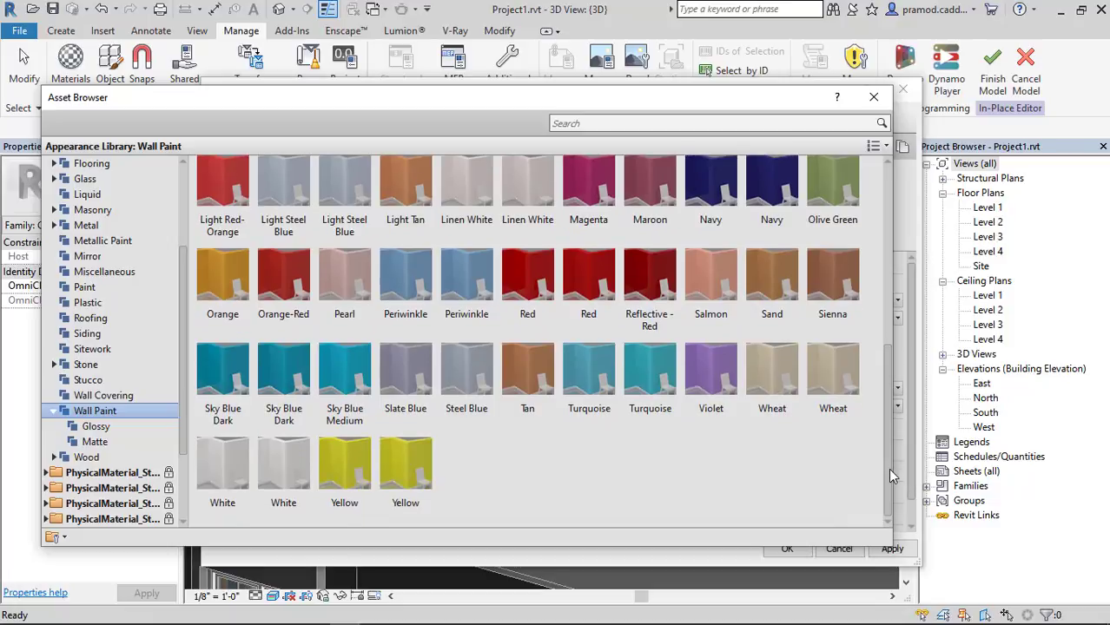
scroll(710, 382, "up", 1)
double_click(209, 349)
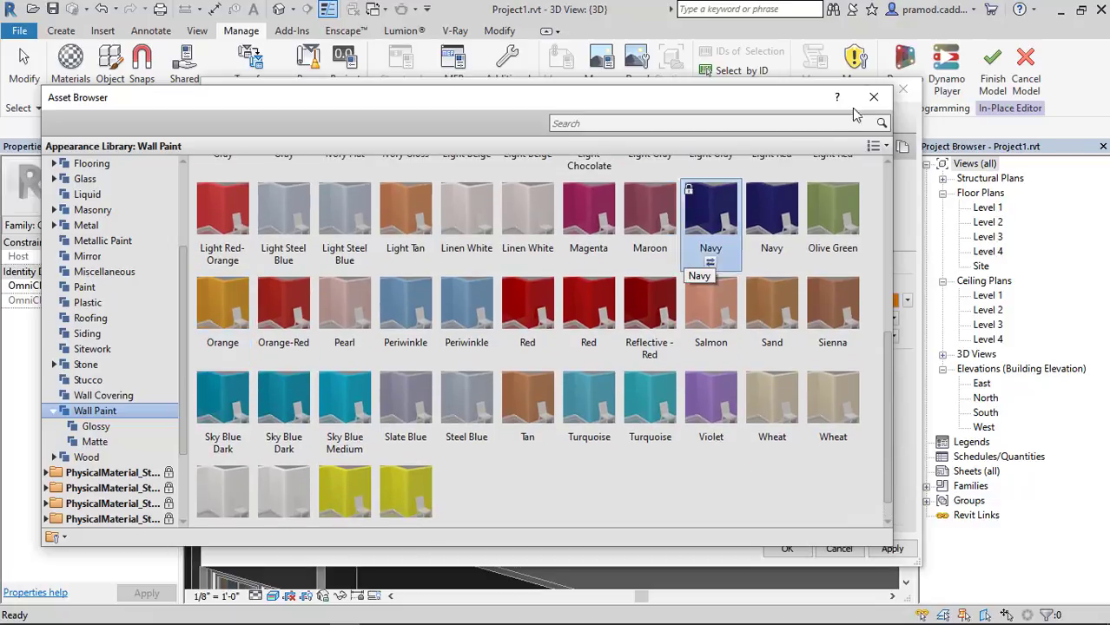
left_click(876, 95)
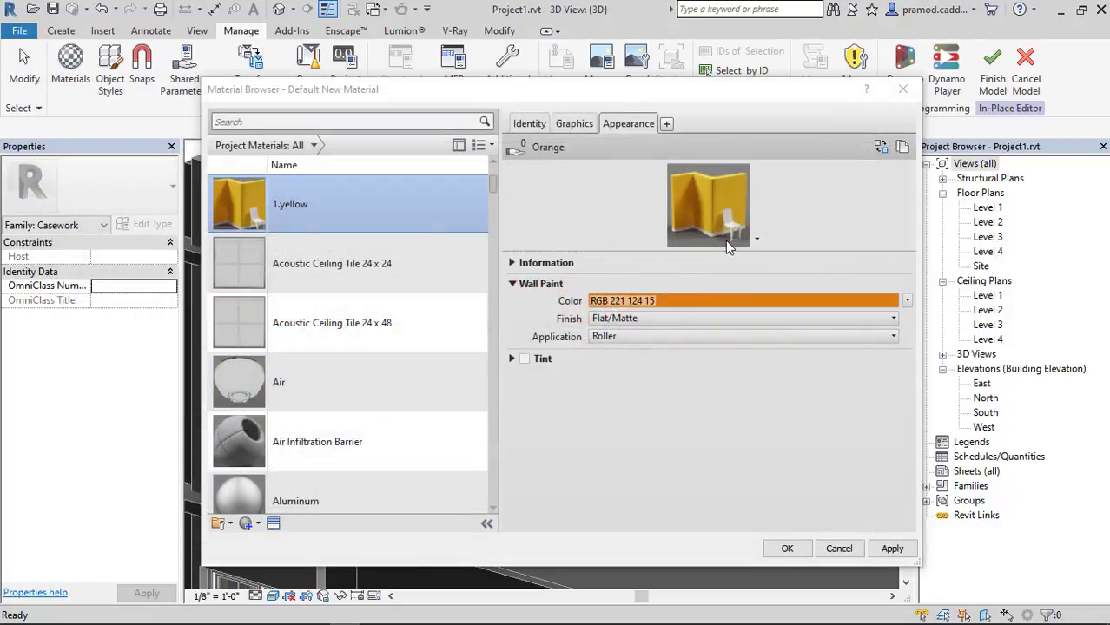
Lighten 1.yellow's wall paint colour to RGB 242 159 68 and save the material changes
left_click(718, 298)
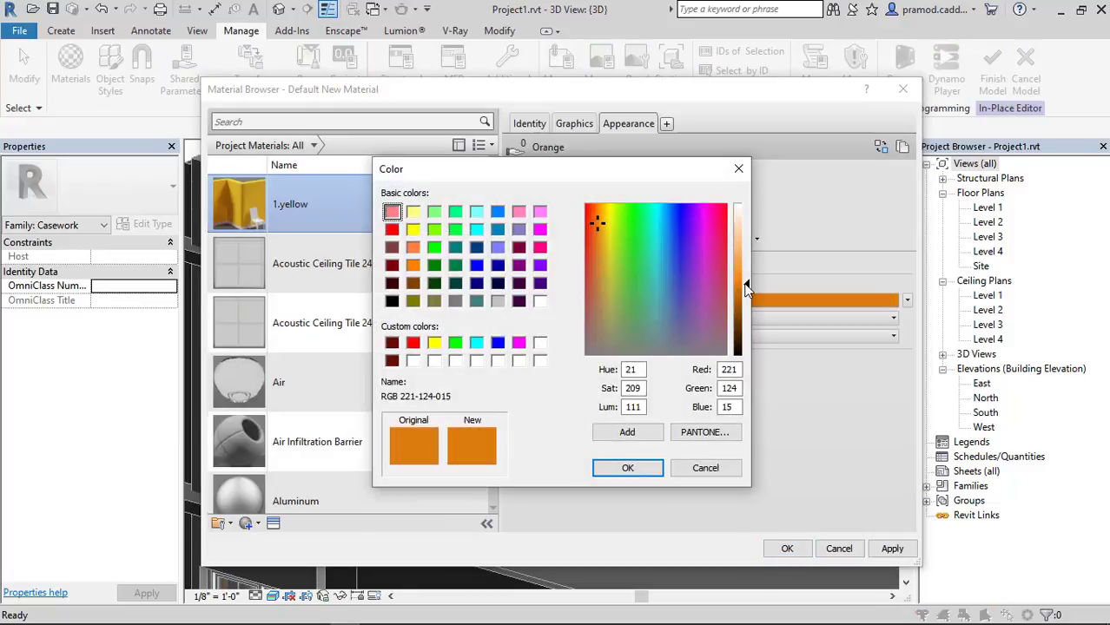
left_click_drag(745, 287, 745, 266)
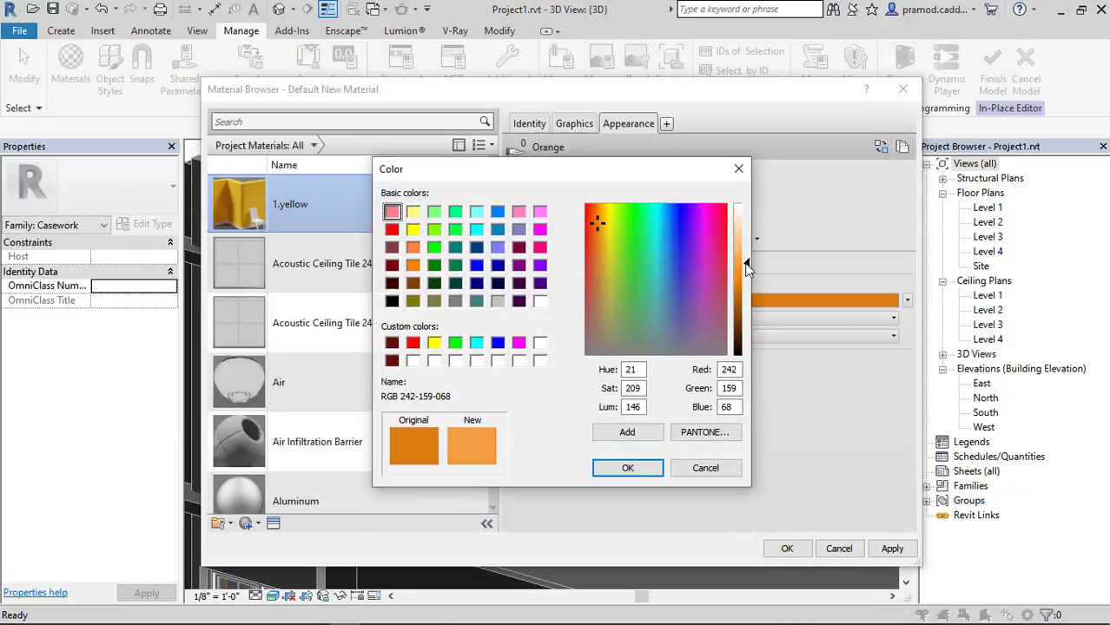
left_click(630, 468)
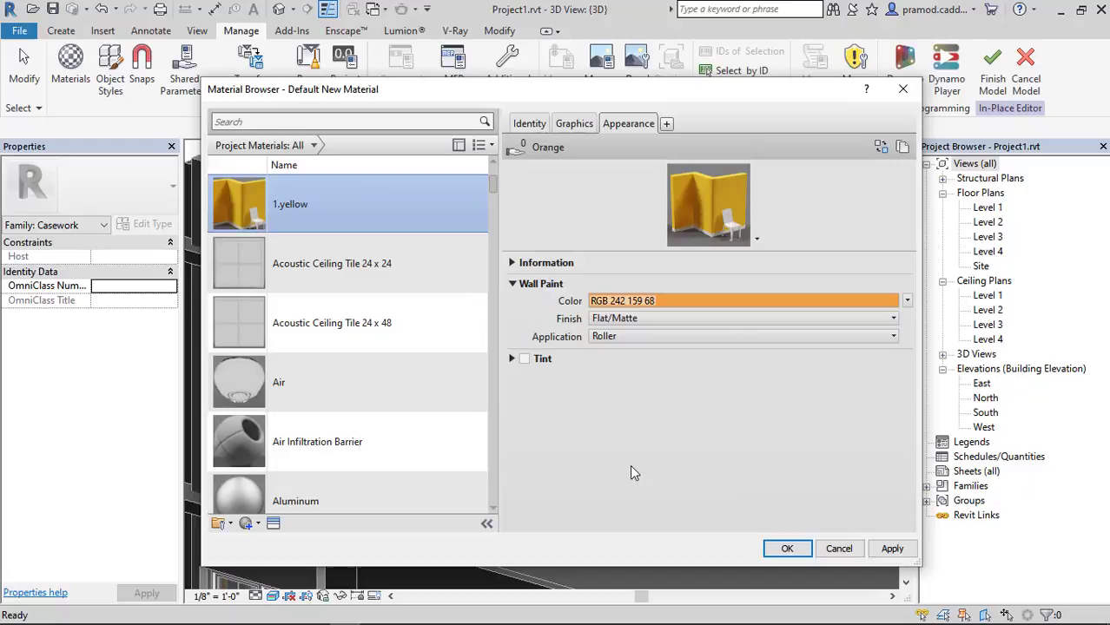
left_click(787, 548)
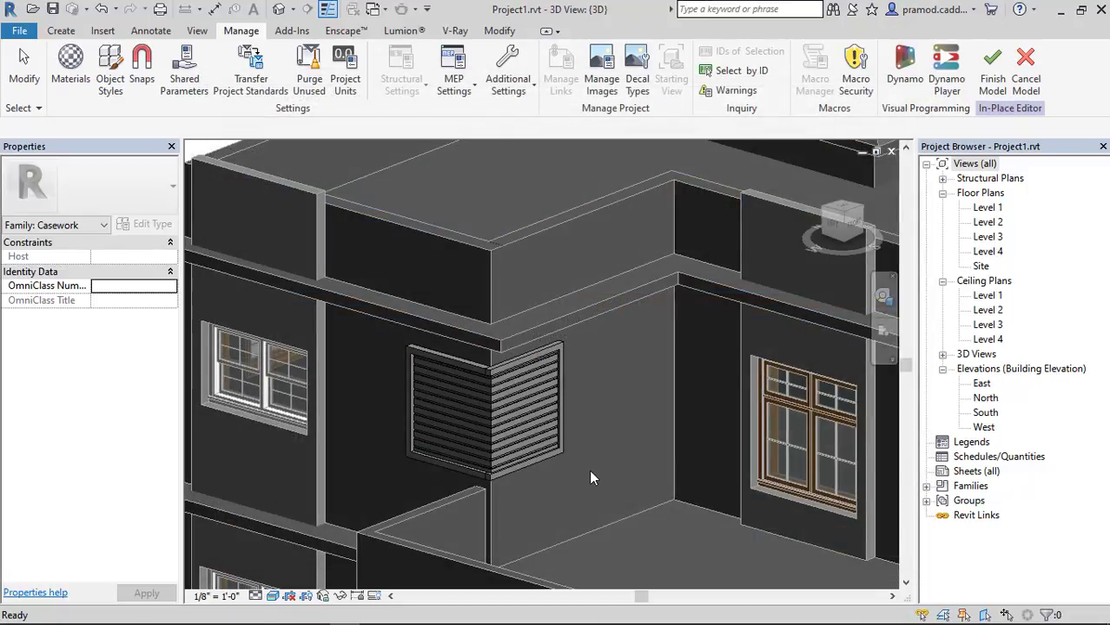
Assign the 1.white material to both extruded frames on the two sides of the wall corner
middle_click_drag(590, 452, 615, 445, "shift")
scroll(496, 461, "up", 3)
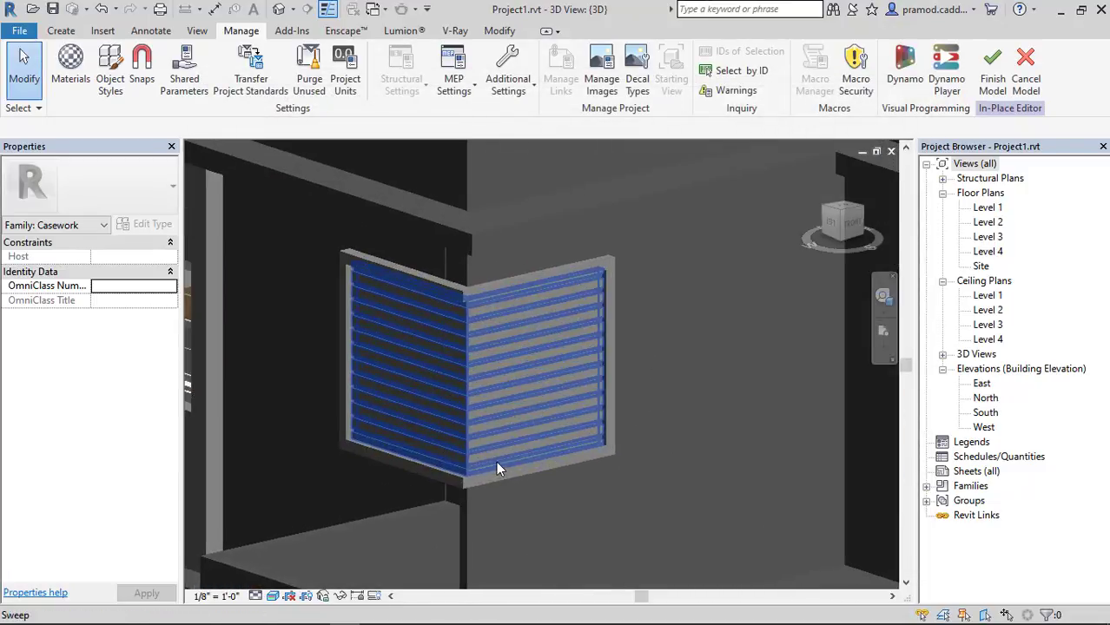
scroll(613, 296, "up", 2)
left_click(608, 256)
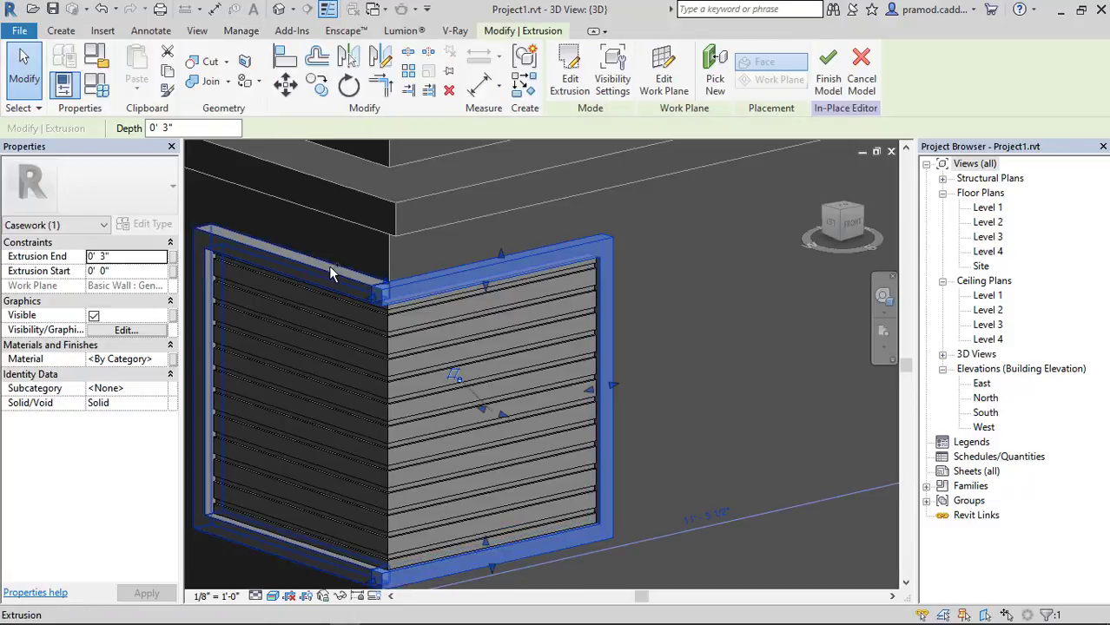
left_click(206, 323, "ctrl")
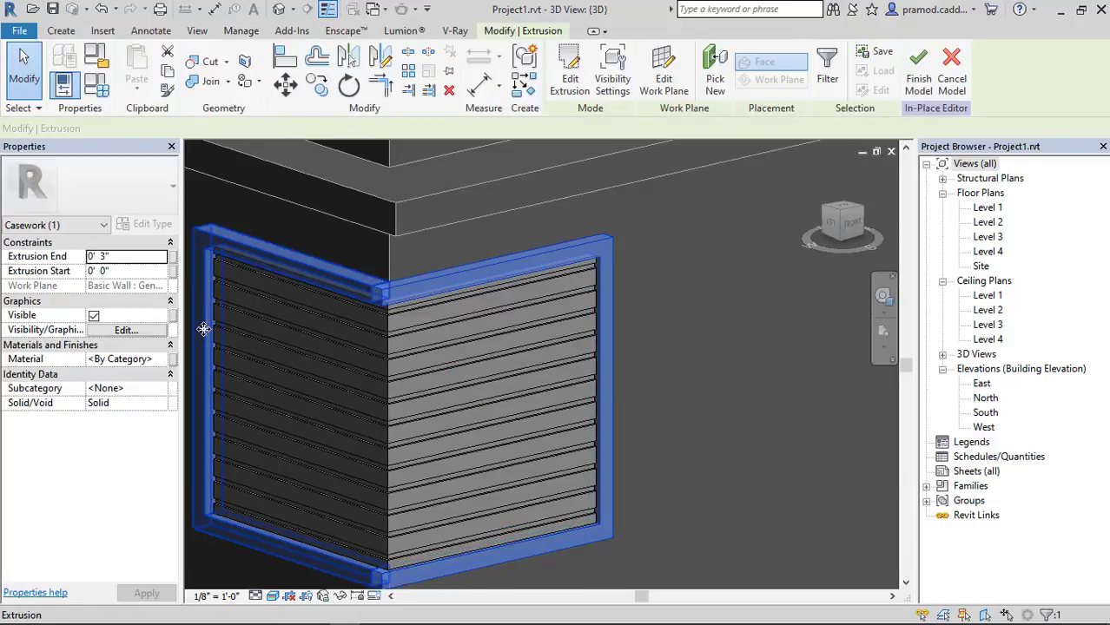
left_click(167, 362)
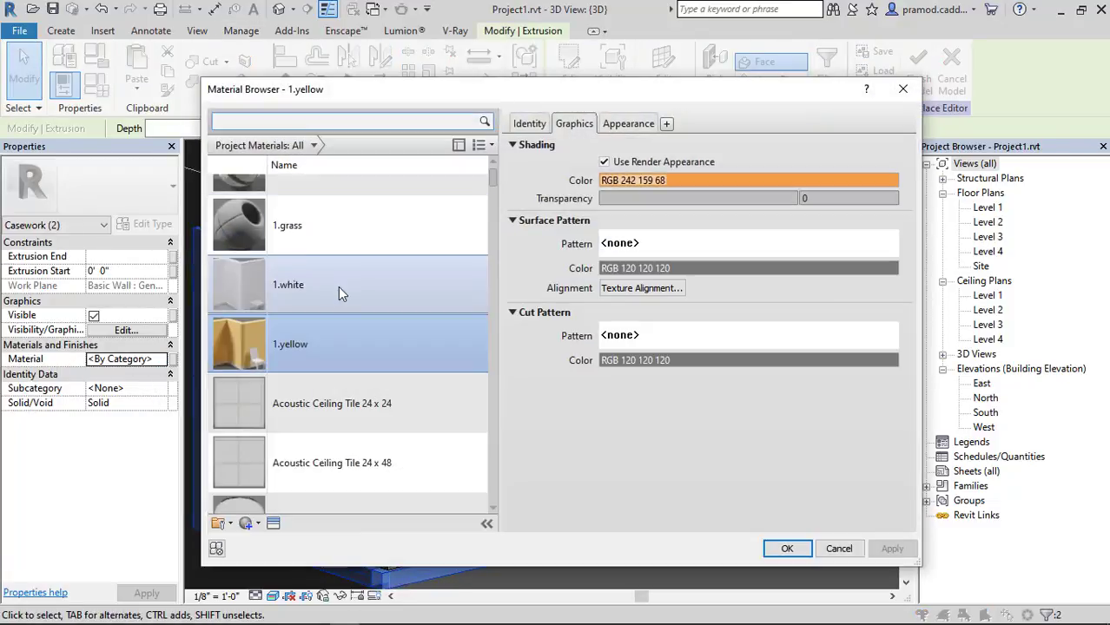
left_click(332, 294)
left_click(787, 548)
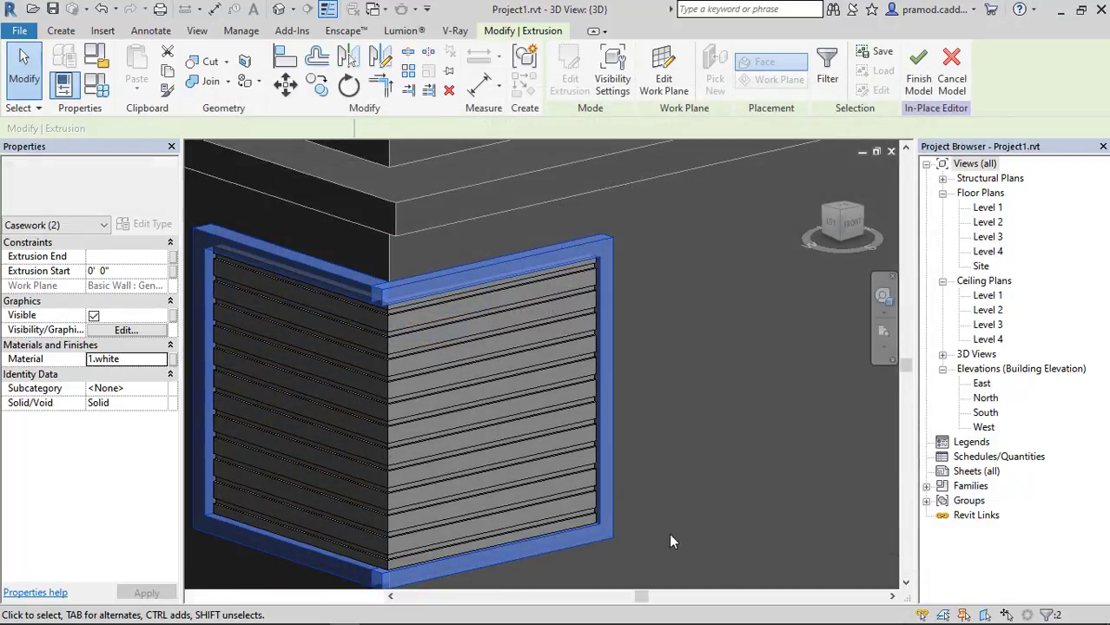
left_click(709, 461)
Assign the 1.yellow material to the swept boards inside the frames
middle_click_drag(709, 462, 790, 435)
left_click(595, 386)
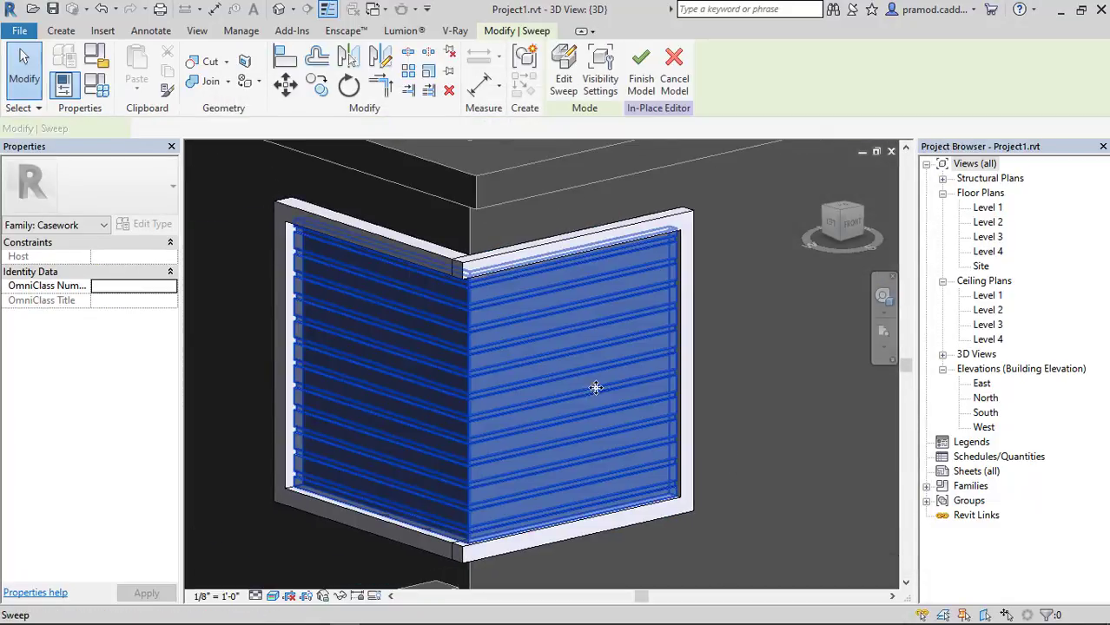
left_click(167, 301)
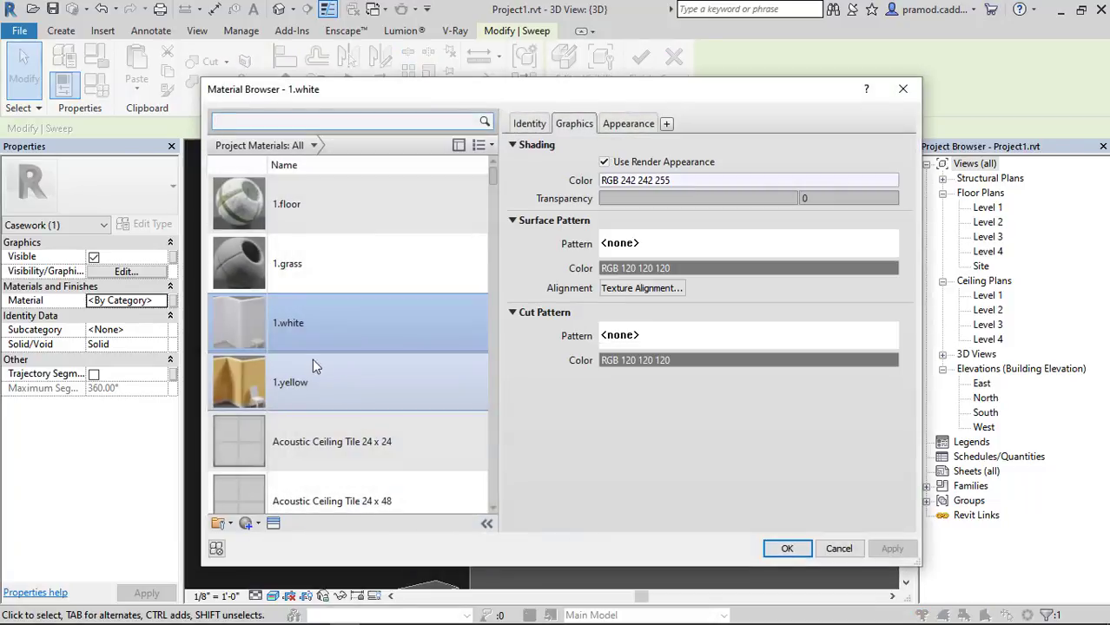
left_click(302, 383)
left_click(787, 548)
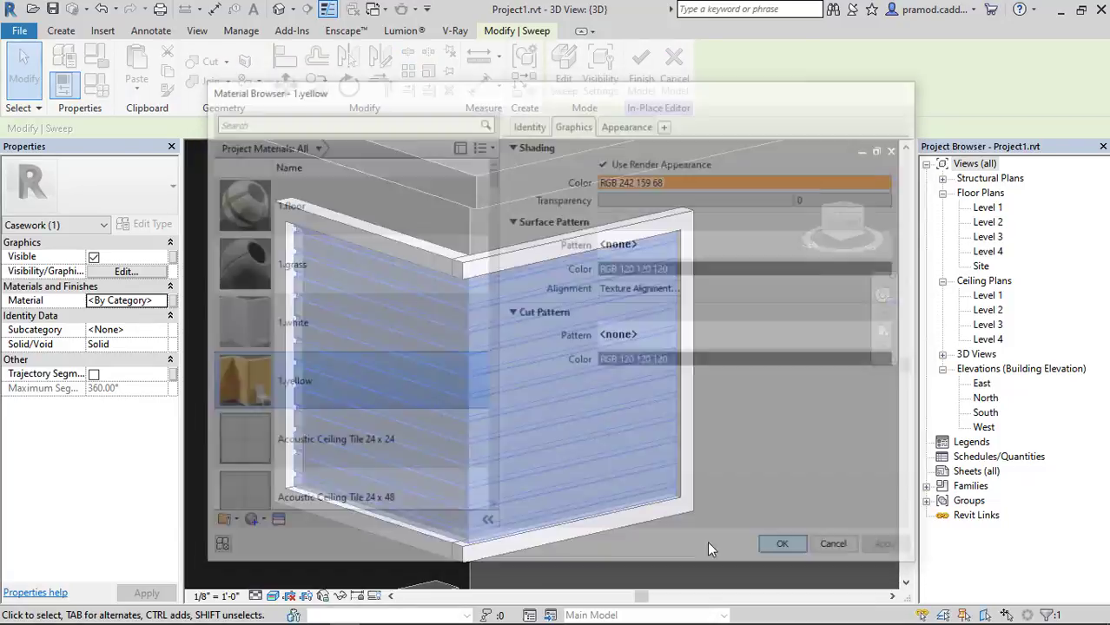
key("Escape")
scroll(421, 381, "down", 5)
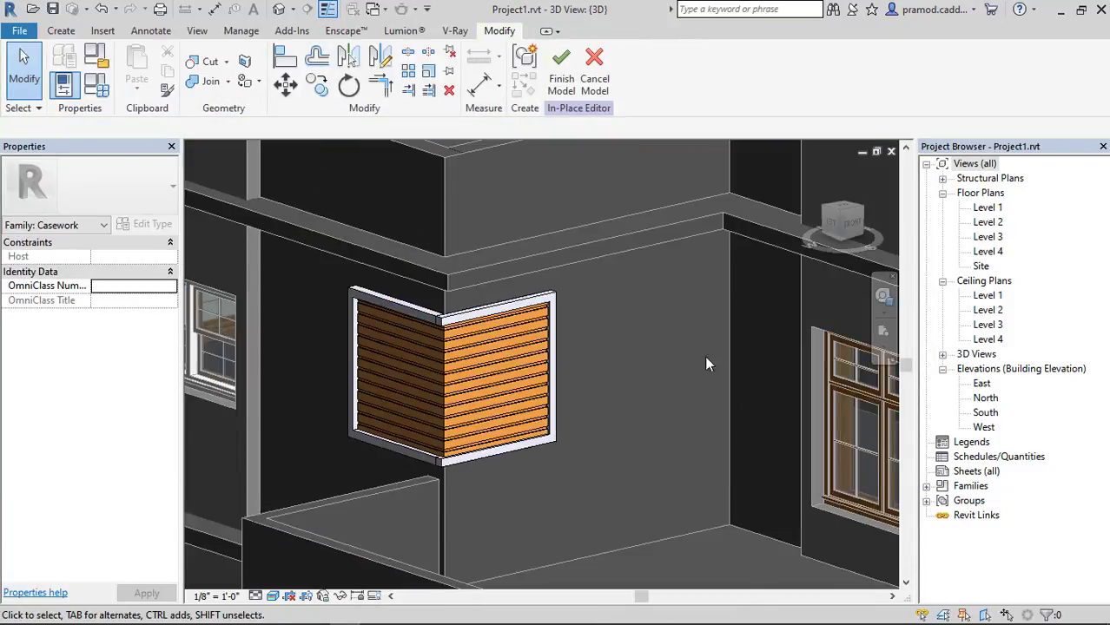
Finish the in-place casework model of the corner cladding and view it on the building's upper floor
left_click(560, 81)
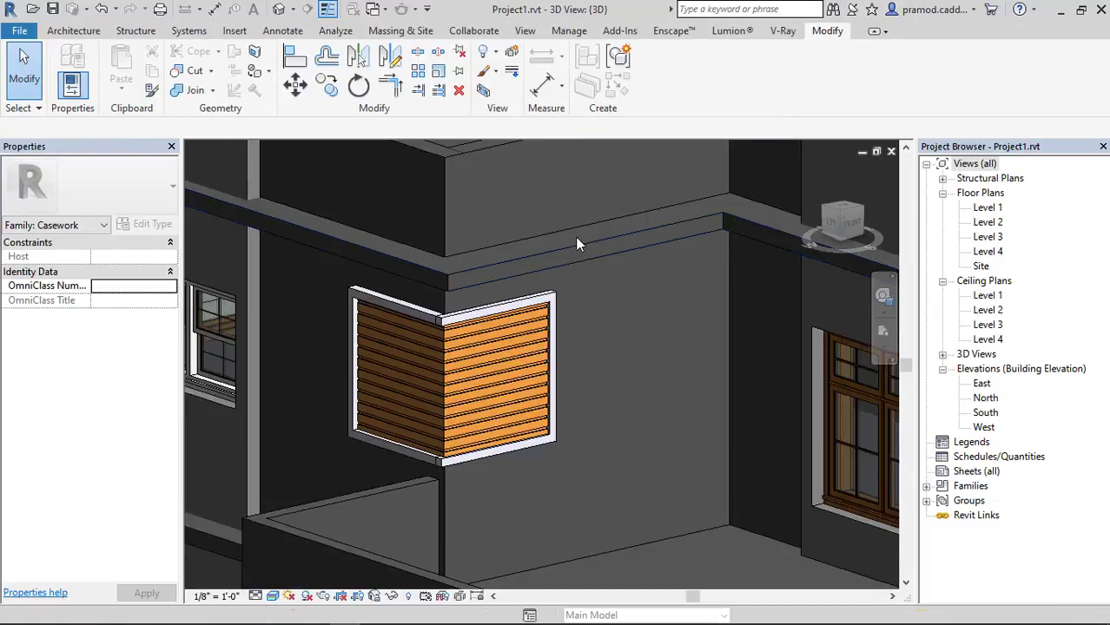
middle_click_drag(610, 381, 560, 470, "shift")
Switch to the reference image in Photos and compare the yellow corner cladding, then examine the grey cladding and the plinth below
mouse_move(389, 622)
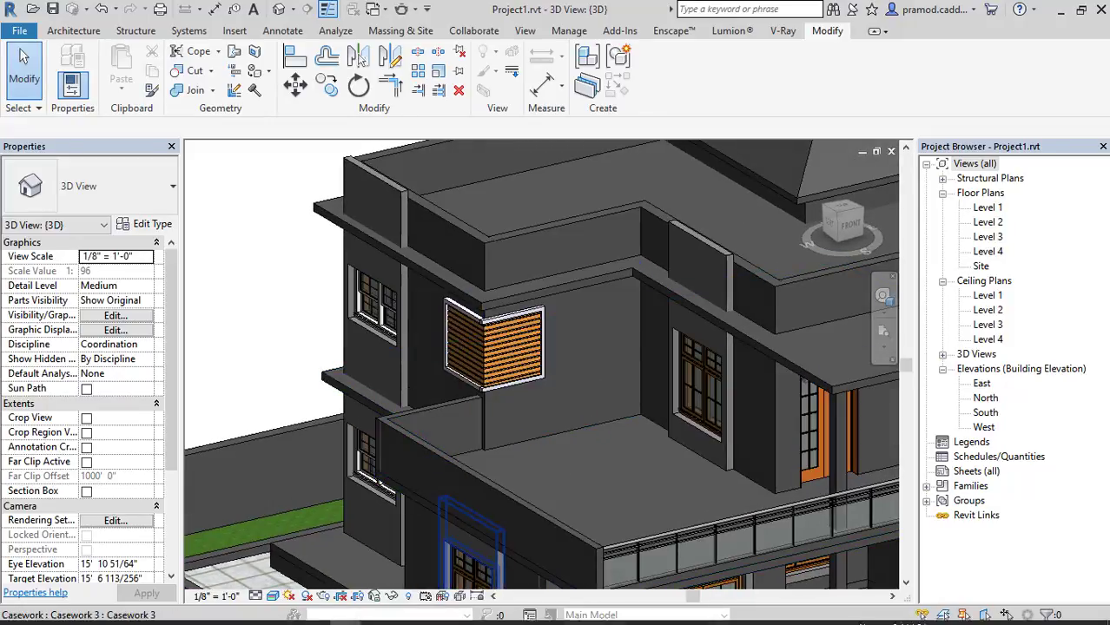
left_click(375, 613)
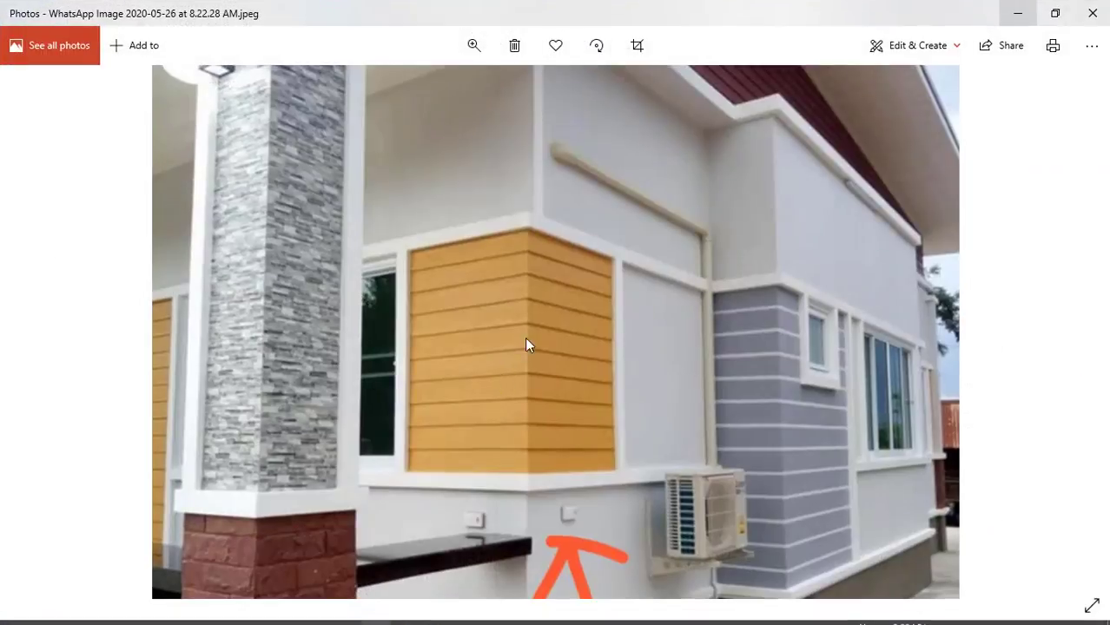
scroll(544, 317, "up", 2)
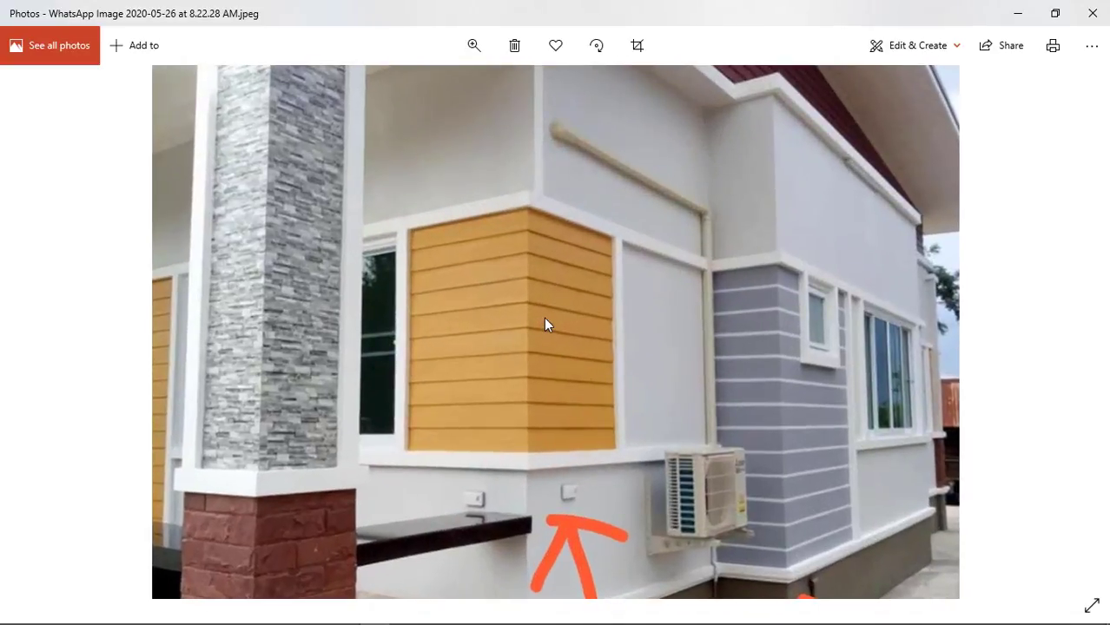
left_click_drag(374, 192, 638, 474)
left_click_drag(755, 489, 733, 318)
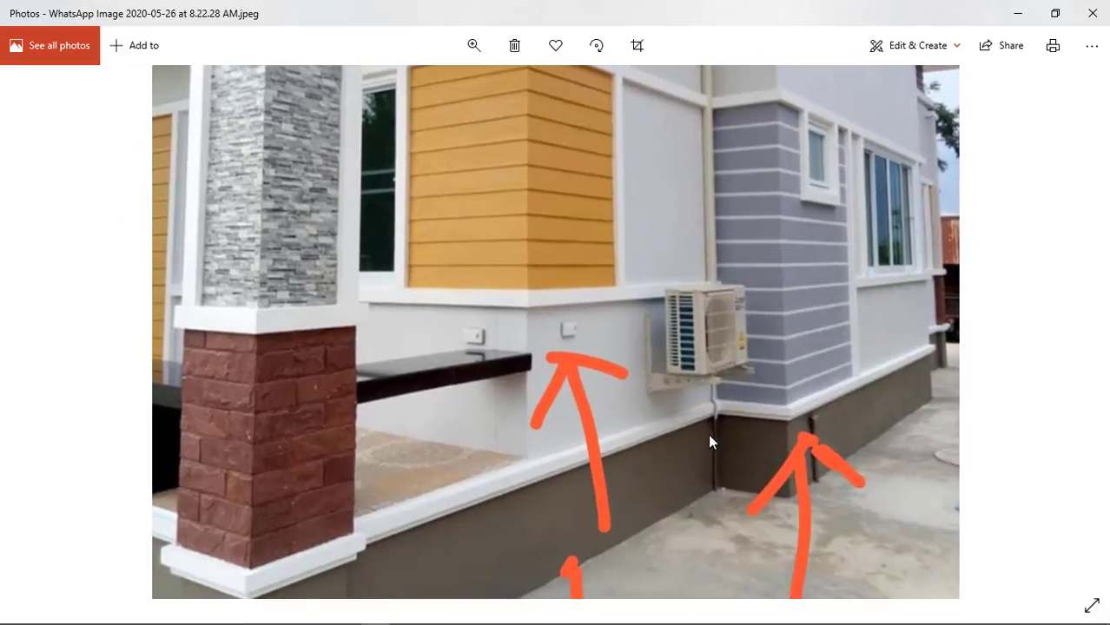
left_click_drag(711, 437, 699, 395)
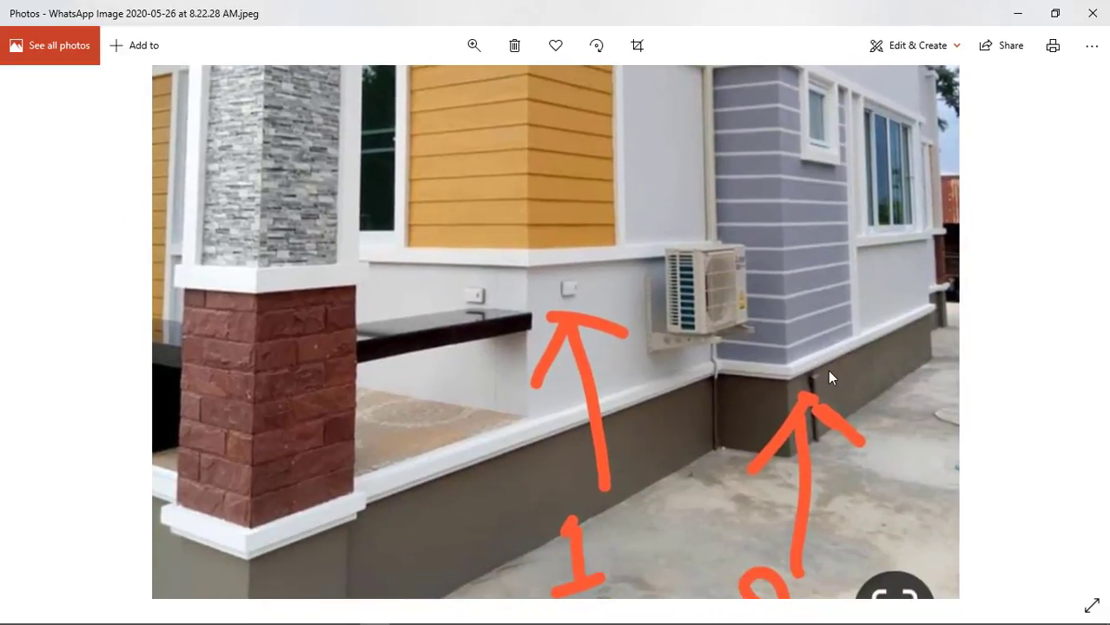